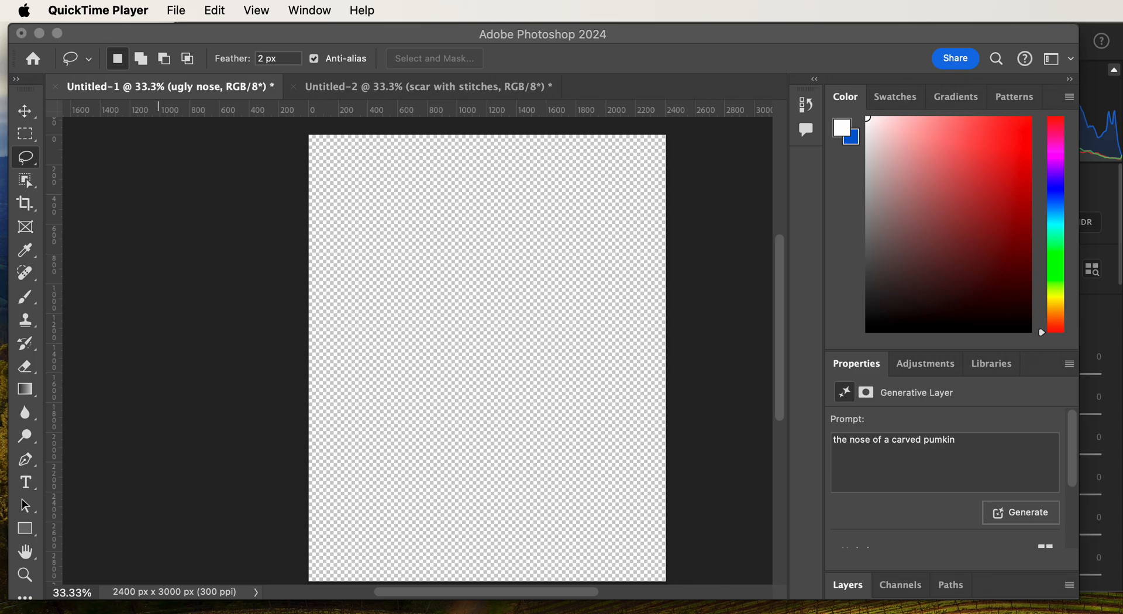
# Switch to Photoshop and check its release version in the About information
pyautogui.click(128, 180)
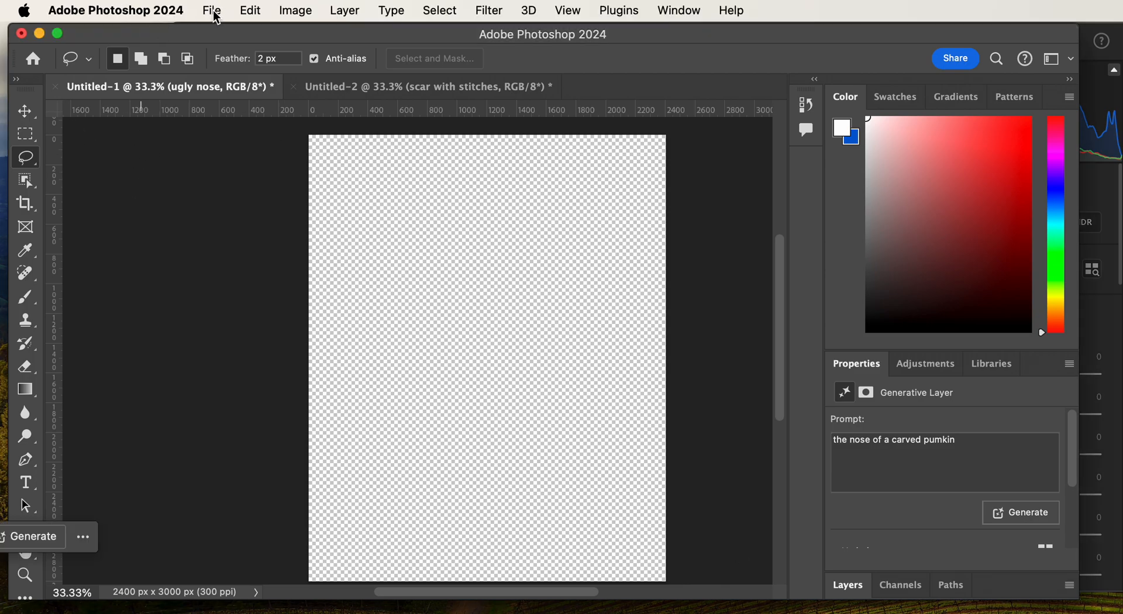
pyautogui.click(213, 10)
pyautogui.moveTo(130, 13)
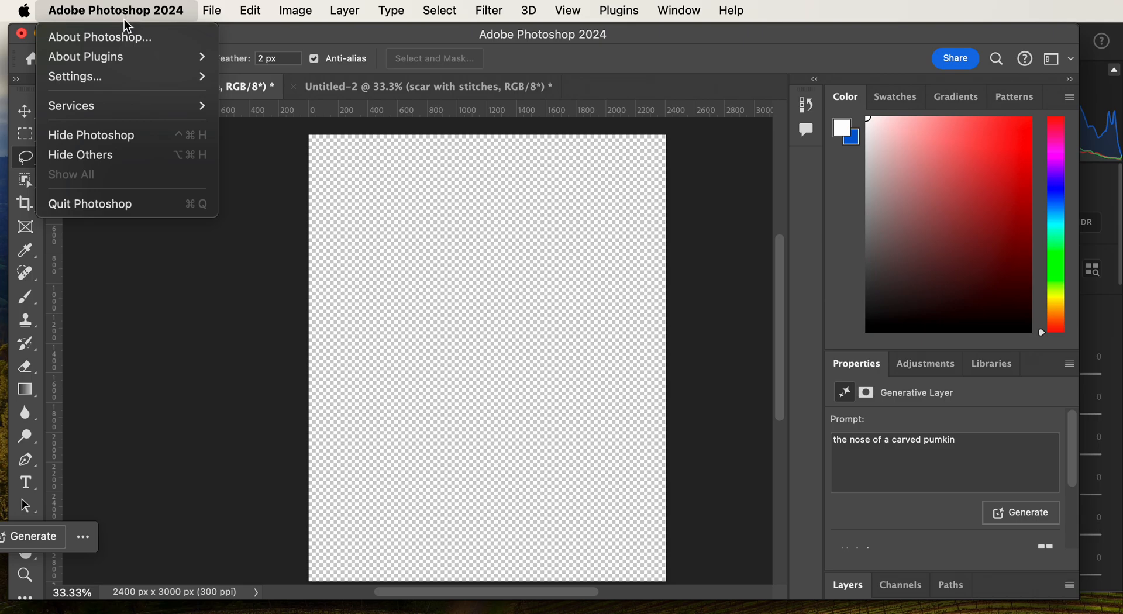
pyautogui.click(116, 33)
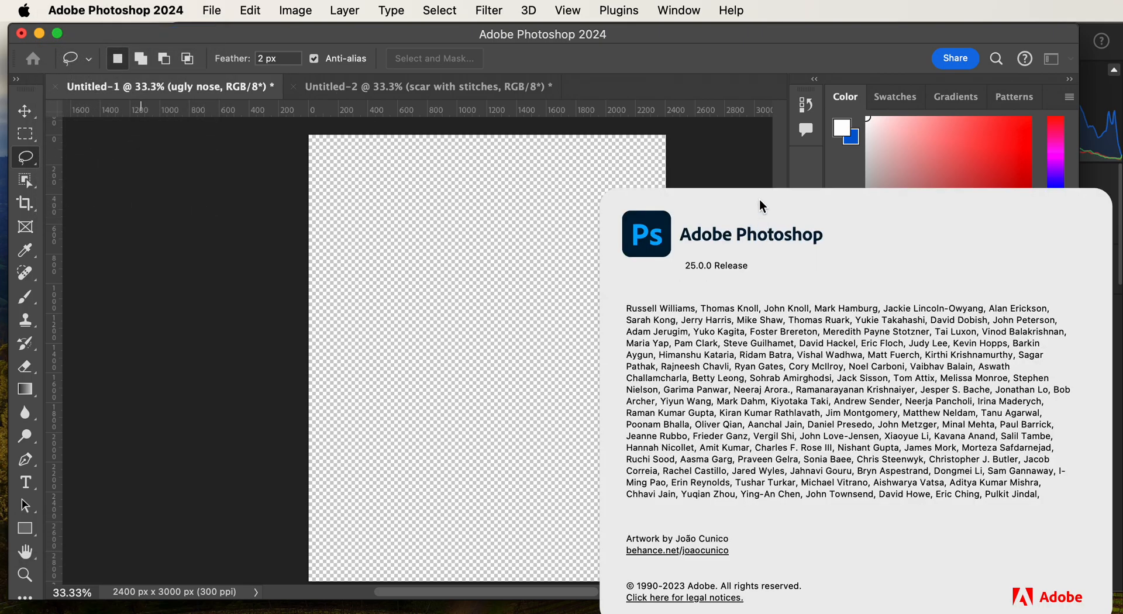
pyautogui.click(759, 199)
pyautogui.click(100, 13)
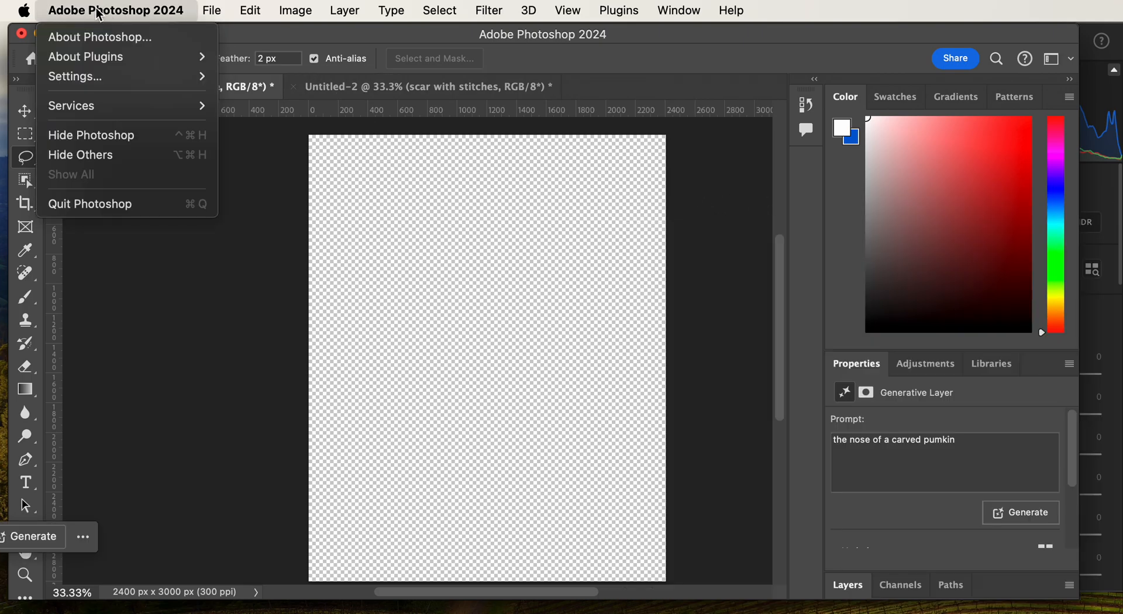
pyautogui.click(99, 39)
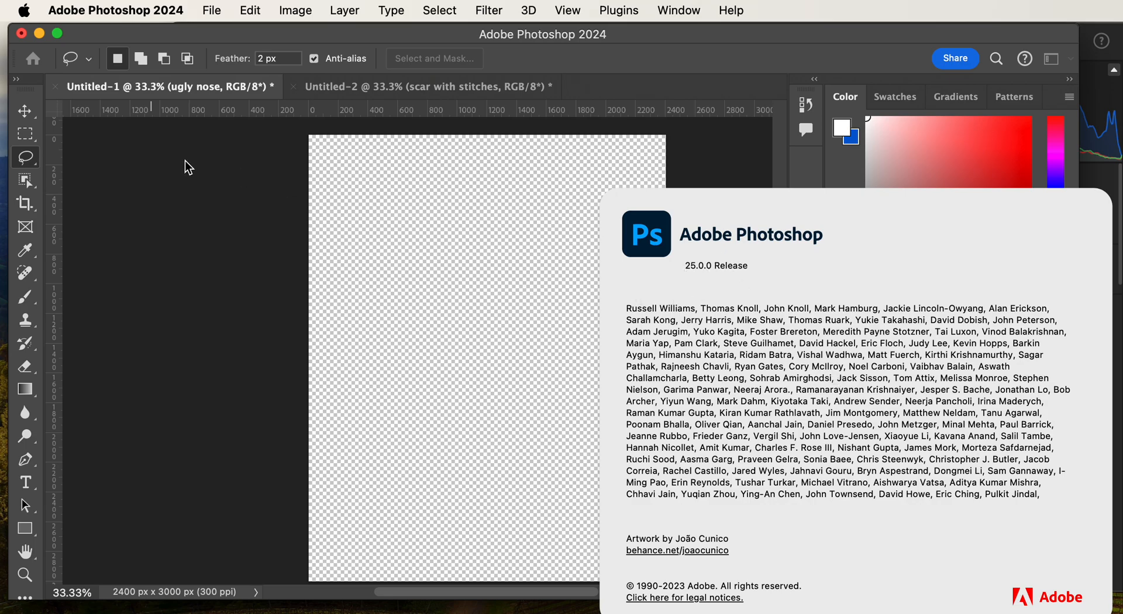
pyautogui.click(824, 240)
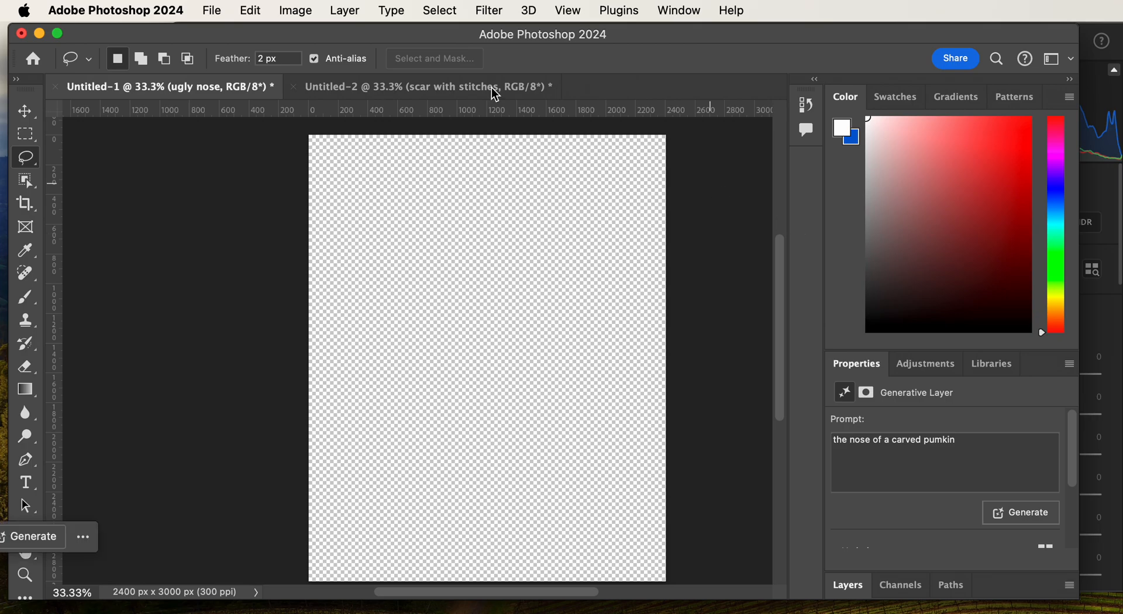
# Create a new 8 x 8 inch document at 300 pixels/inch in RGB Color with a white background
pyautogui.click(211, 11)
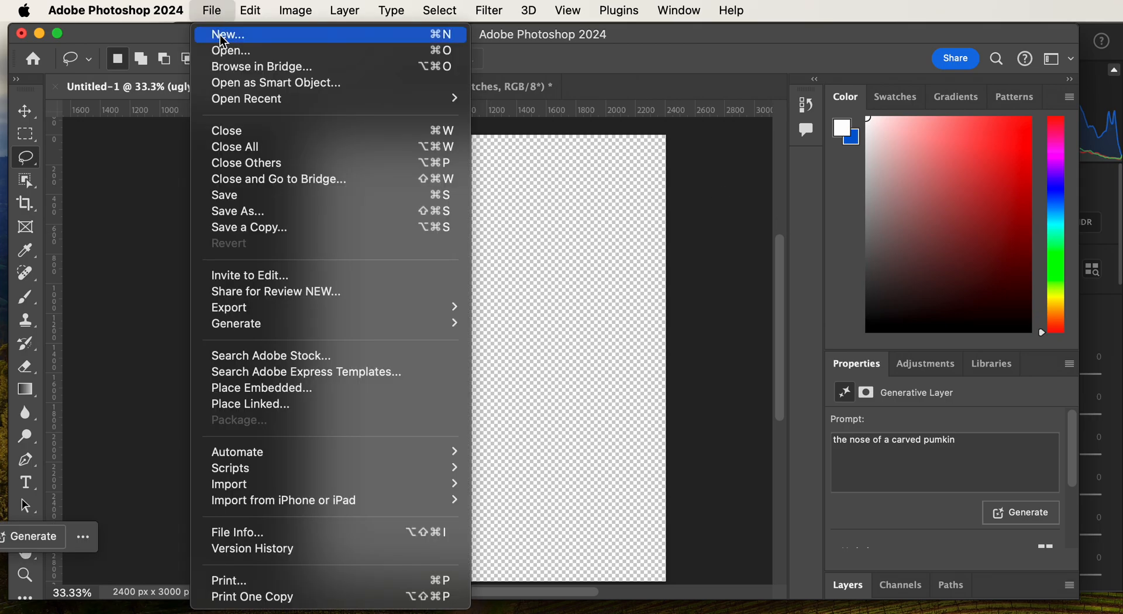
pyautogui.click(219, 35)
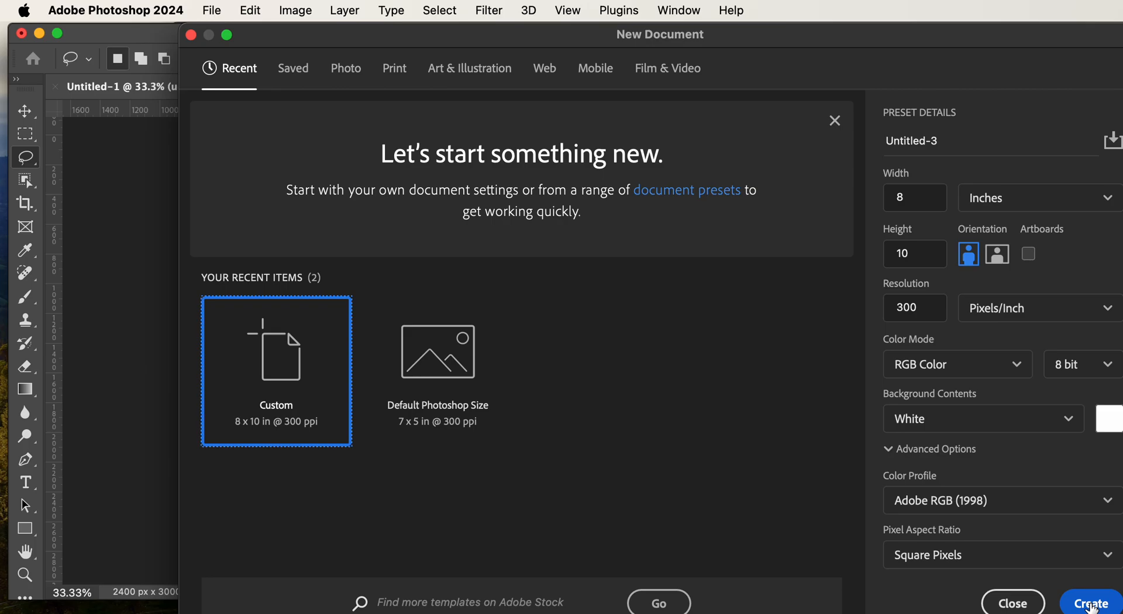
pyautogui.click(921, 256)
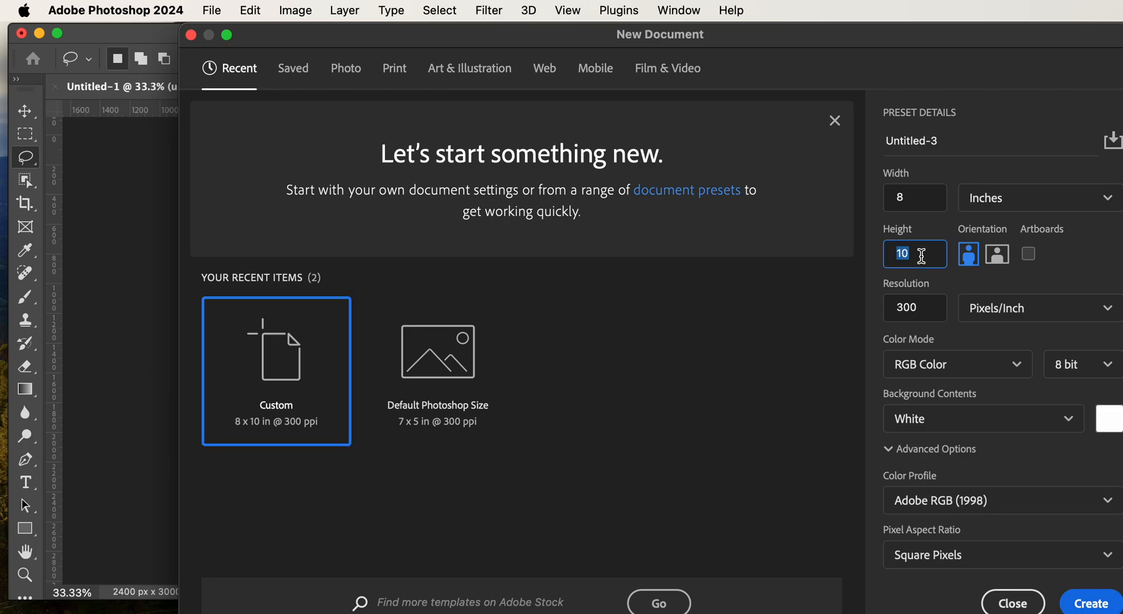
pyautogui.write('8')
pyautogui.click(1092, 604)
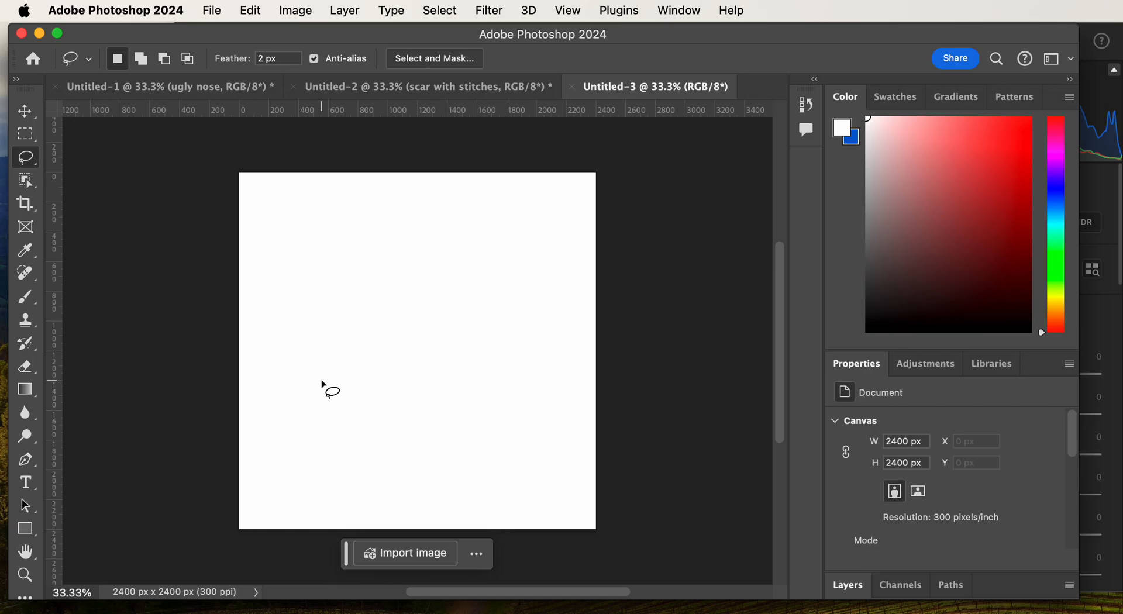
# Lasso a large rounded area across most of the canvas and generate "The perfect pumpkin" inside it with Generative Fill
pyautogui.moveTo(562, 319)
pyautogui.mouseDown()
pyautogui.moveTo(519, 266)
pyautogui.moveTo(477, 246)
pyautogui.moveTo(348, 238)
pyautogui.moveTo(303, 262)
pyautogui.moveTo(275, 300)
pyautogui.moveTo(248, 376)
pyautogui.moveTo(251, 414)
pyautogui.moveTo(296, 489)
pyautogui.moveTo(359, 508)
pyautogui.moveTo(480, 506)
pyautogui.moveTo(525, 482)
pyautogui.moveTo(563, 417)
pyautogui.moveTo(576, 373)
pyautogui.moveTo(562, 318)
pyautogui.mouseUp()
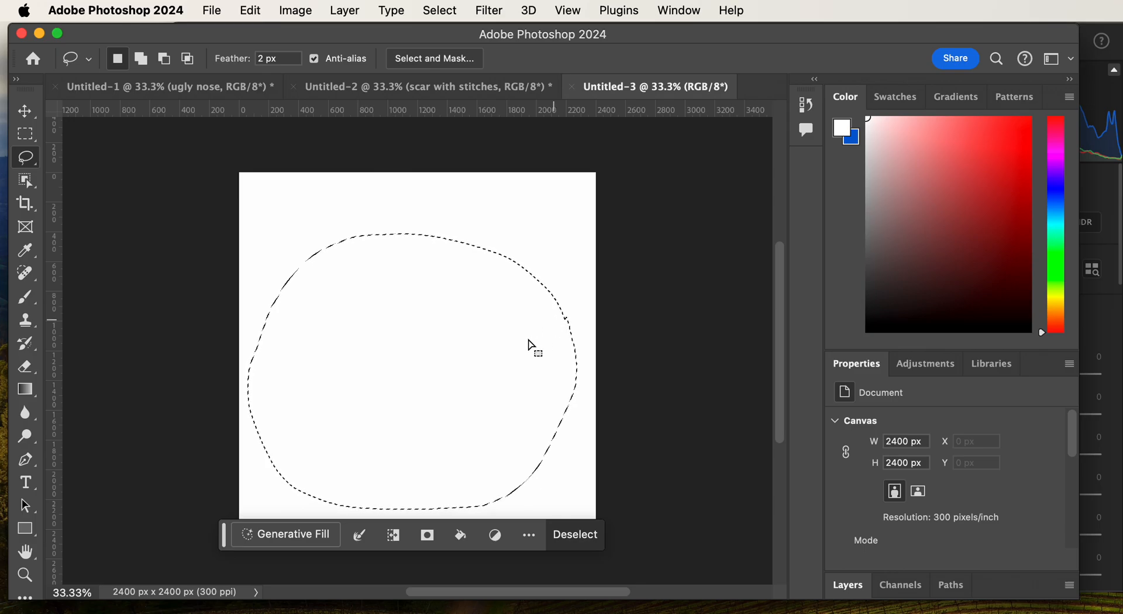
pyautogui.hscroll(2, 274, 538)
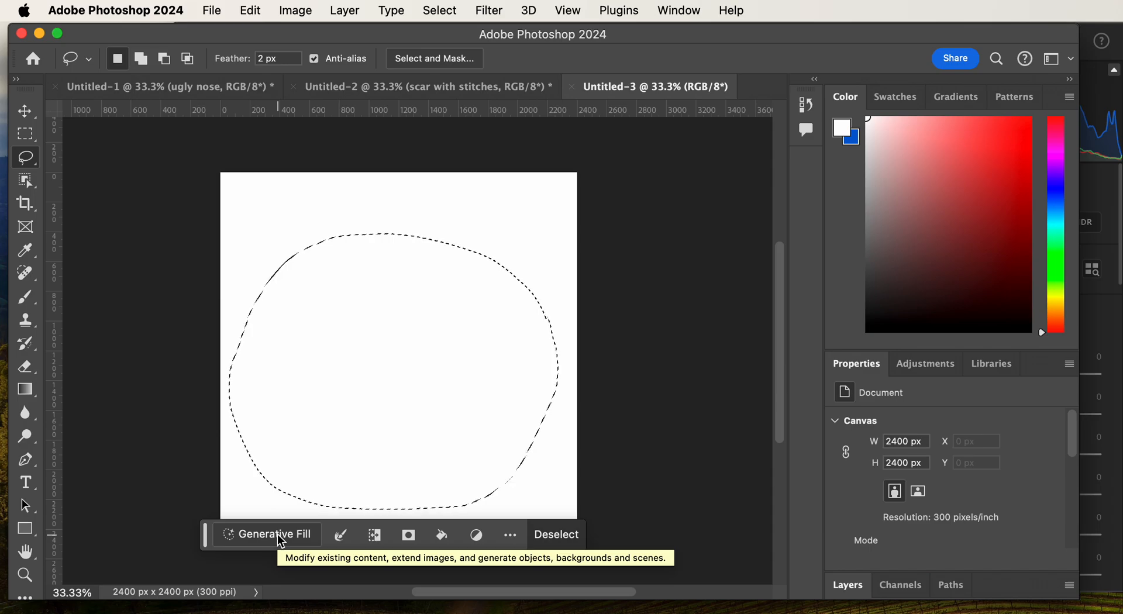
pyautogui.click(277, 535)
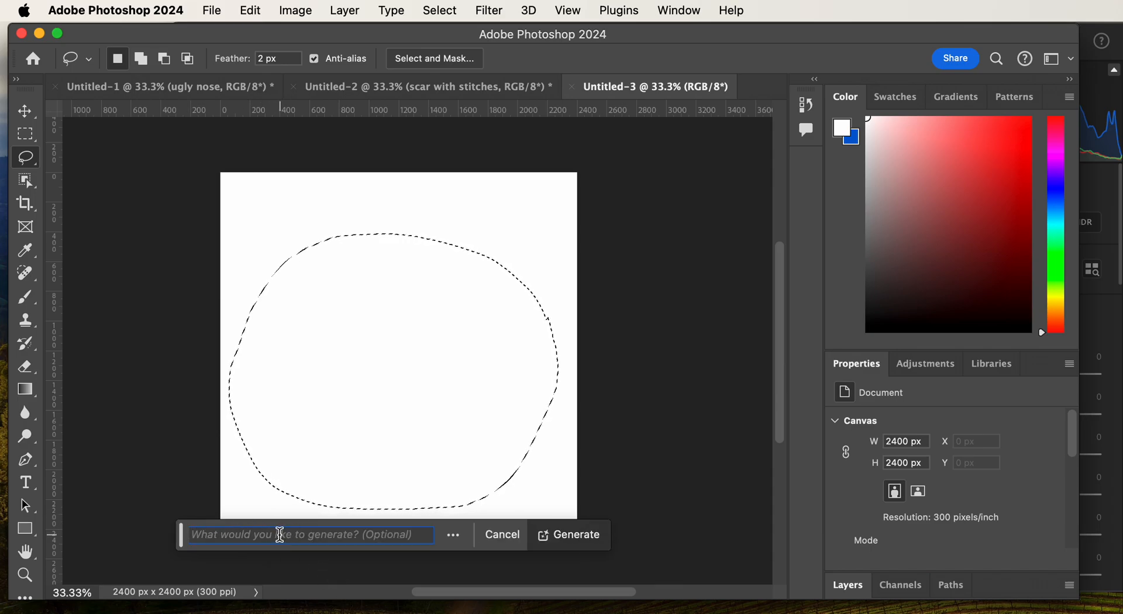
pyautogui.press('shift')
pyautogui.write('The perfect ')
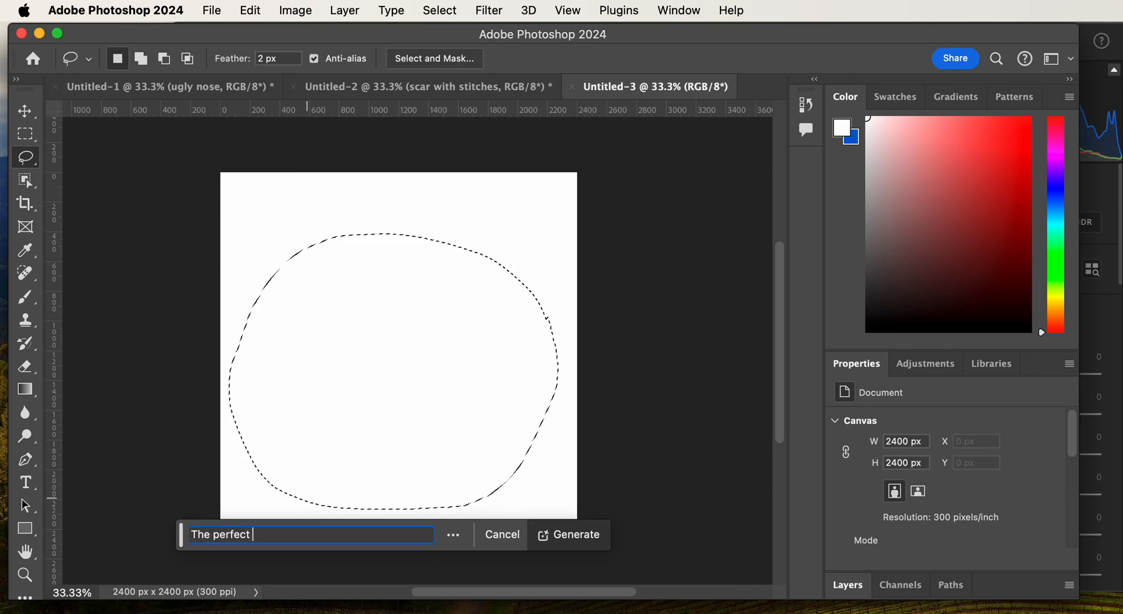
pyautogui.write('pumpkin')
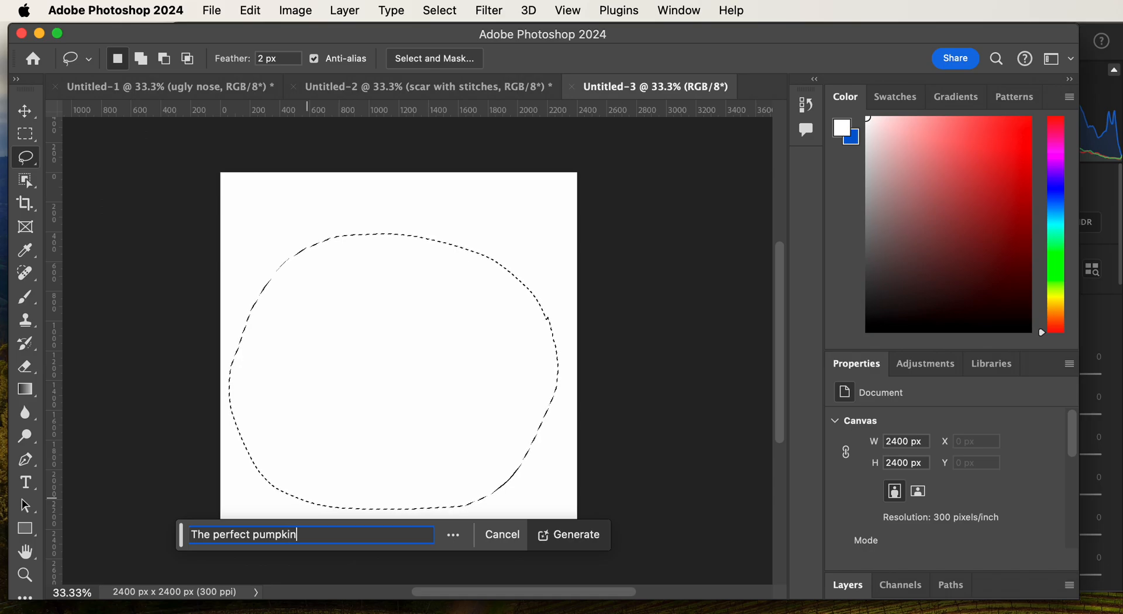
pyautogui.click(572, 535)
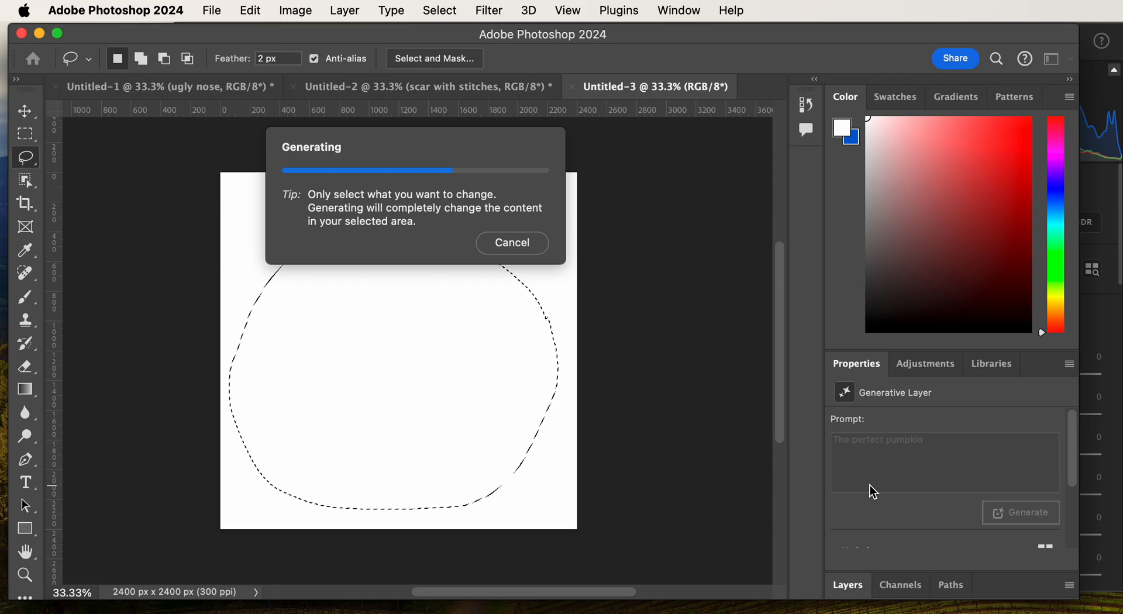
# Preview the pumpkin variations and delete the two carved ones, keeping the green-striped whole pumpkin
pyautogui.scroll(-3, 895, 481)
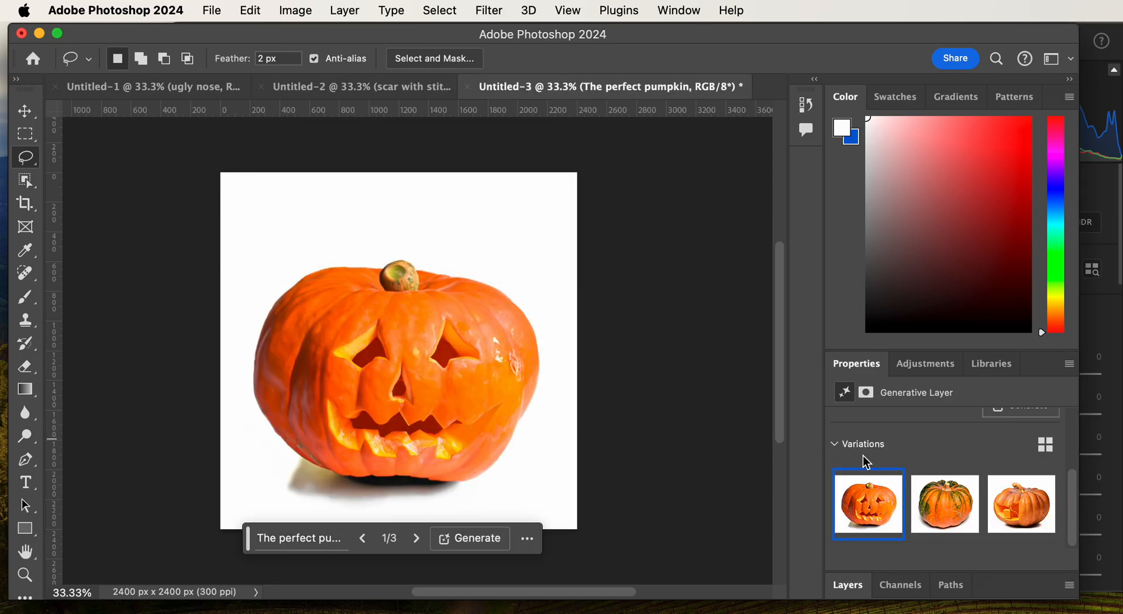
pyautogui.moveTo(930, 526)
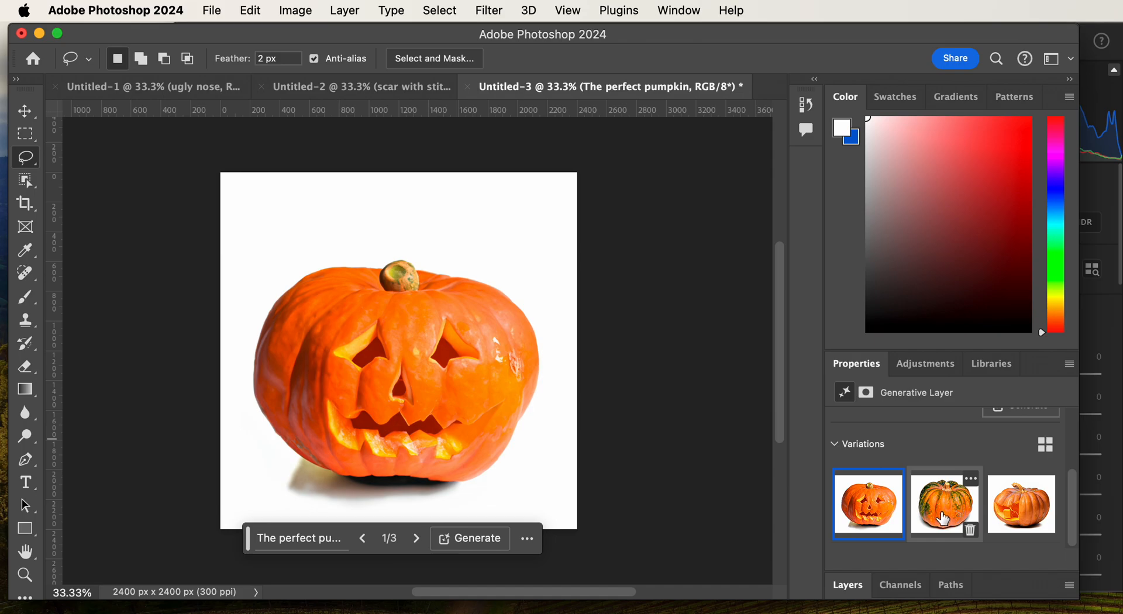
pyautogui.click(943, 518)
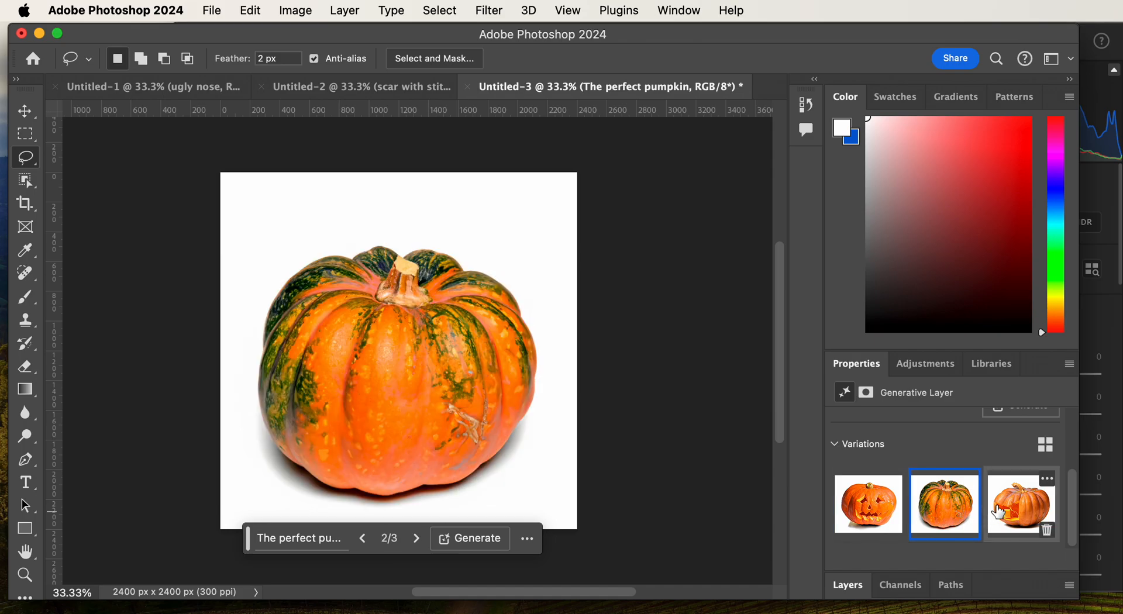
pyautogui.click(998, 512)
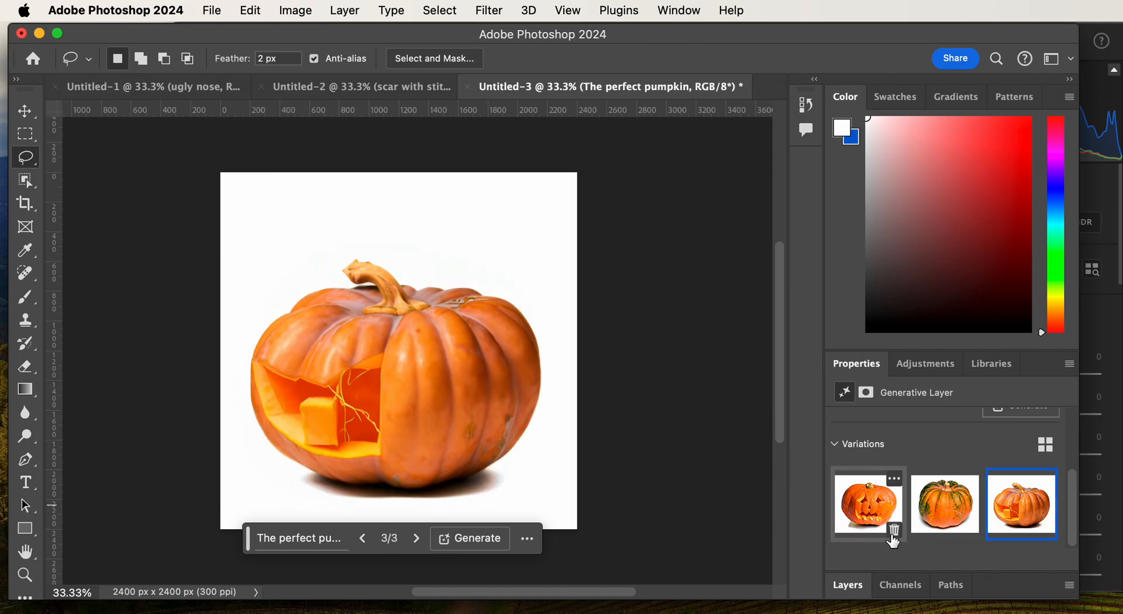
pyautogui.click(895, 530)
pyautogui.click(971, 531)
# Generate another set of variations from the same prompt, compare them, and select the smooth orange pumpkin with the short dark stem
pyautogui.scroll(3, 906, 460)
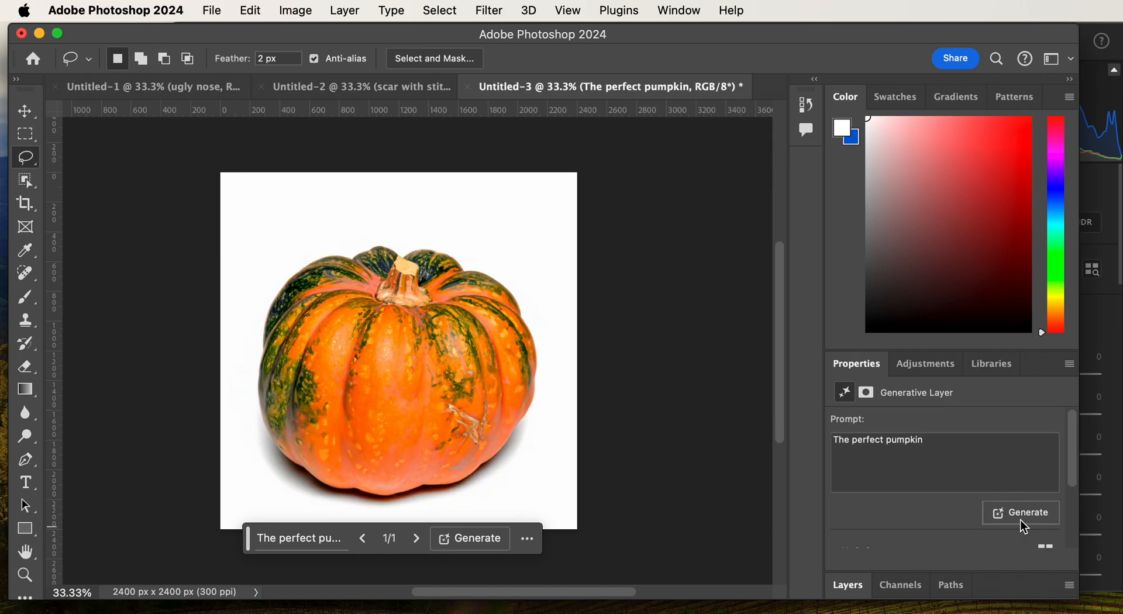
pyautogui.click(1022, 517)
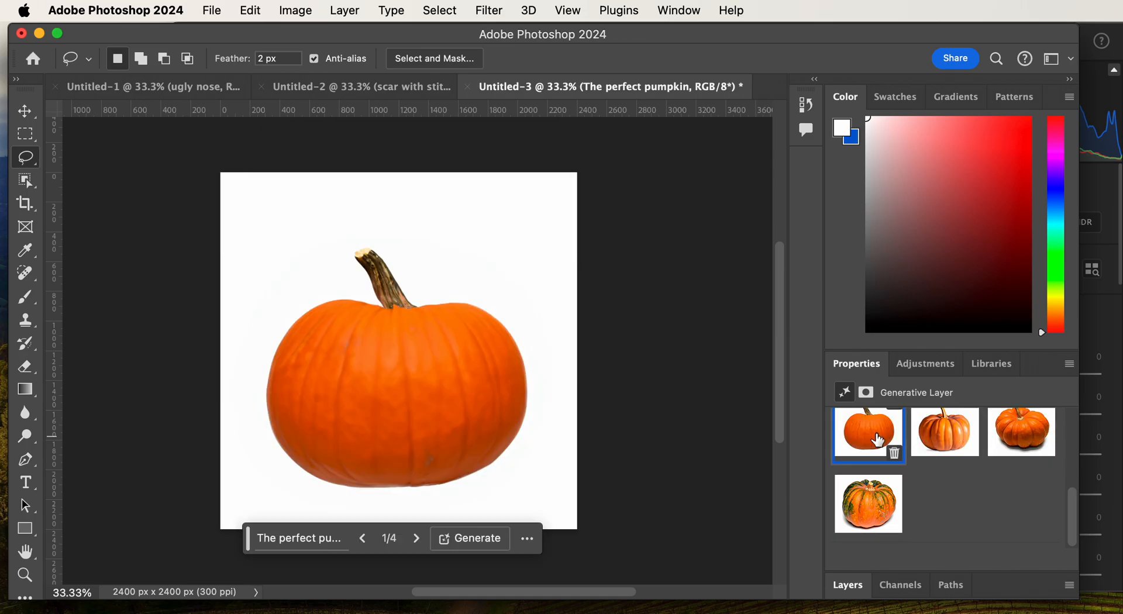
pyautogui.click(943, 439)
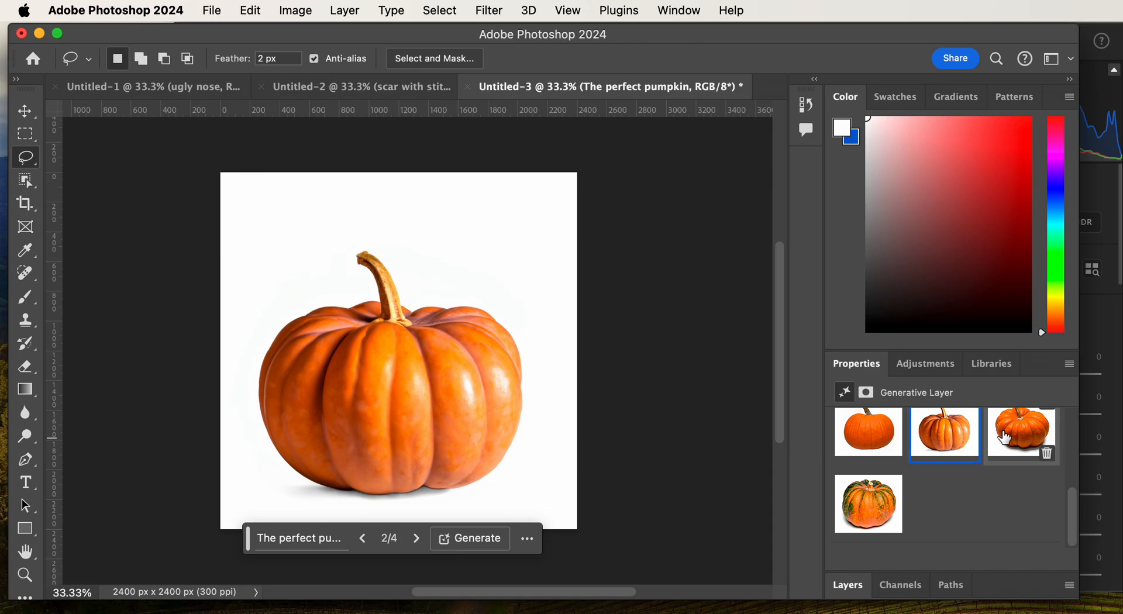
pyautogui.click(999, 439)
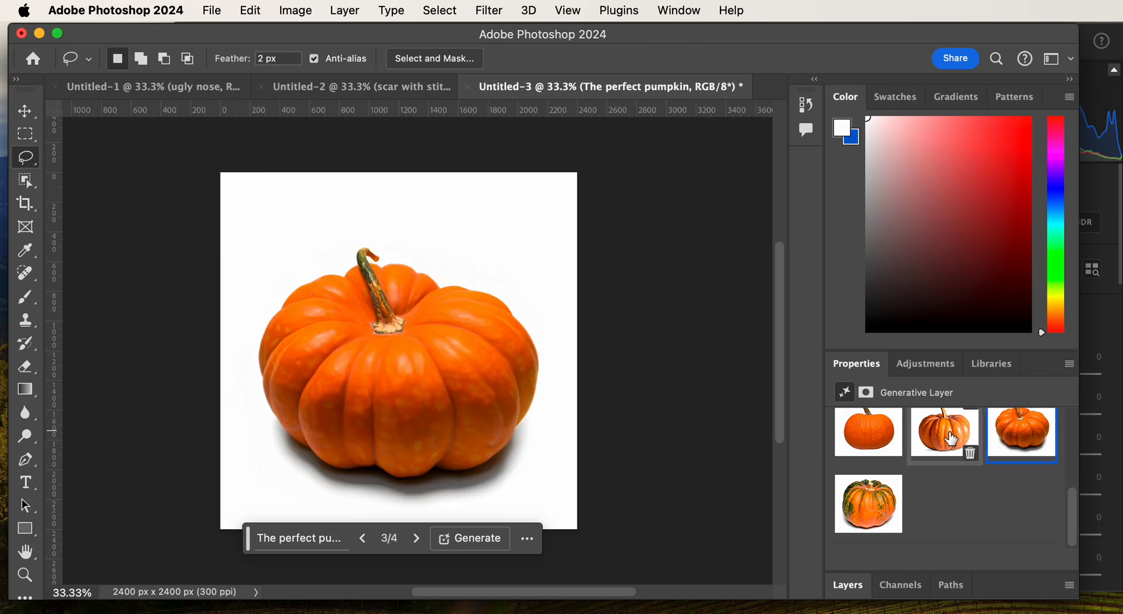
pyautogui.click(948, 439)
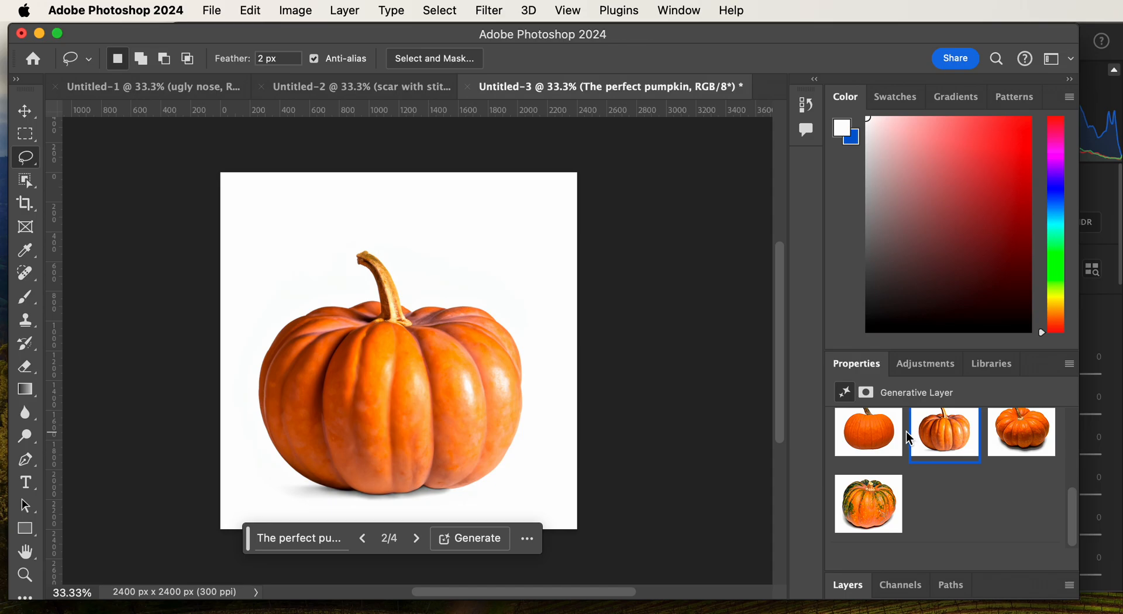
pyautogui.click(873, 438)
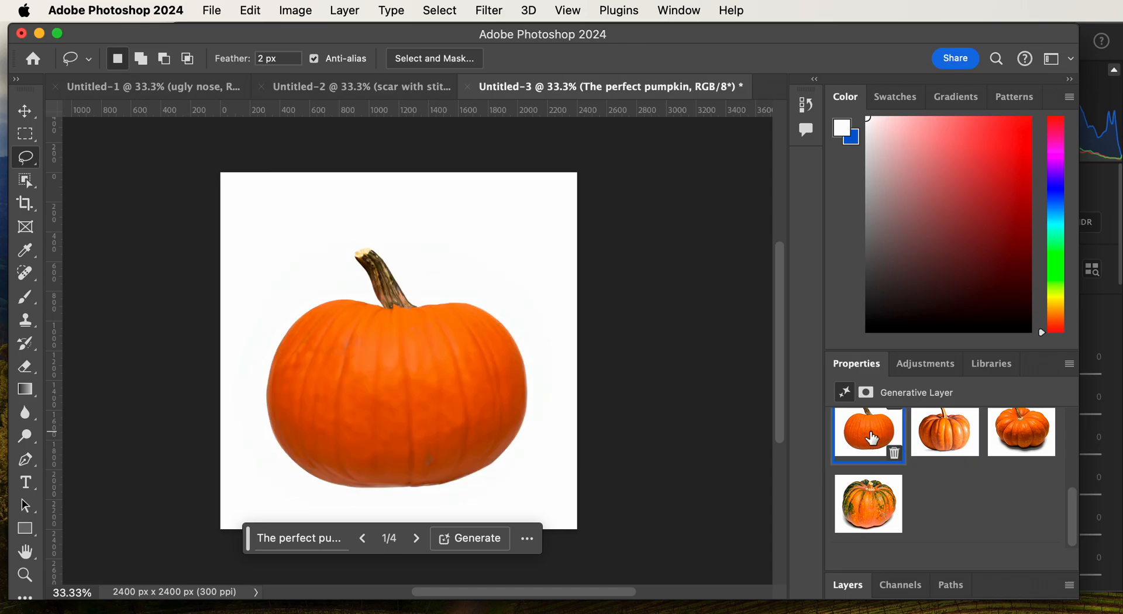
# Delete the other pumpkin variations so that only the selected smooth orange one is kept
pyautogui.moveTo(875, 508)
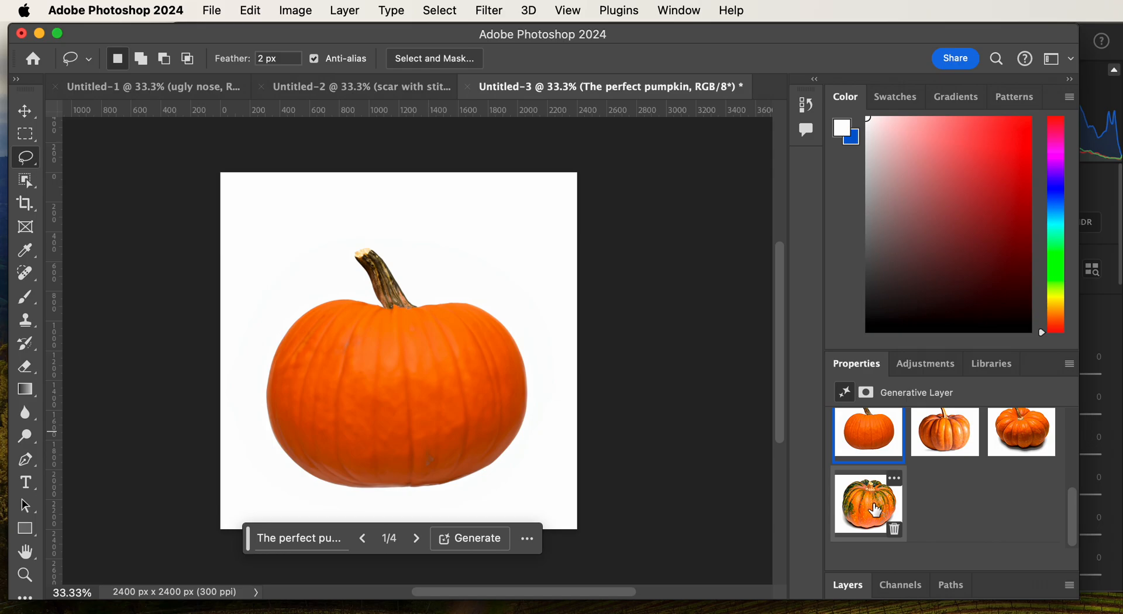
pyautogui.click(893, 530)
pyautogui.click(1037, 531)
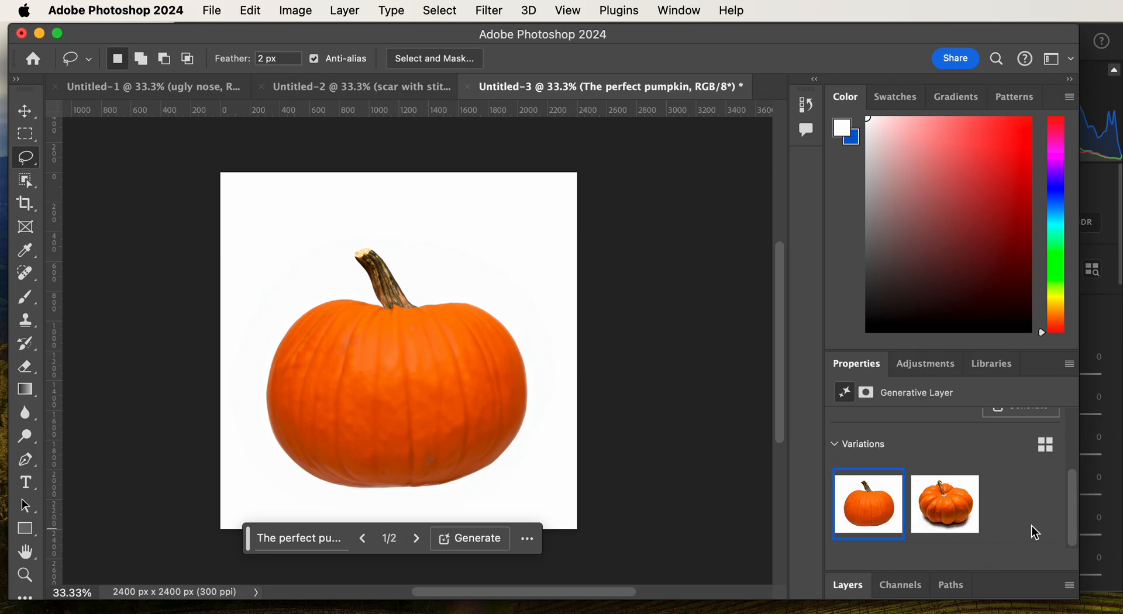
pyautogui.click(964, 532)
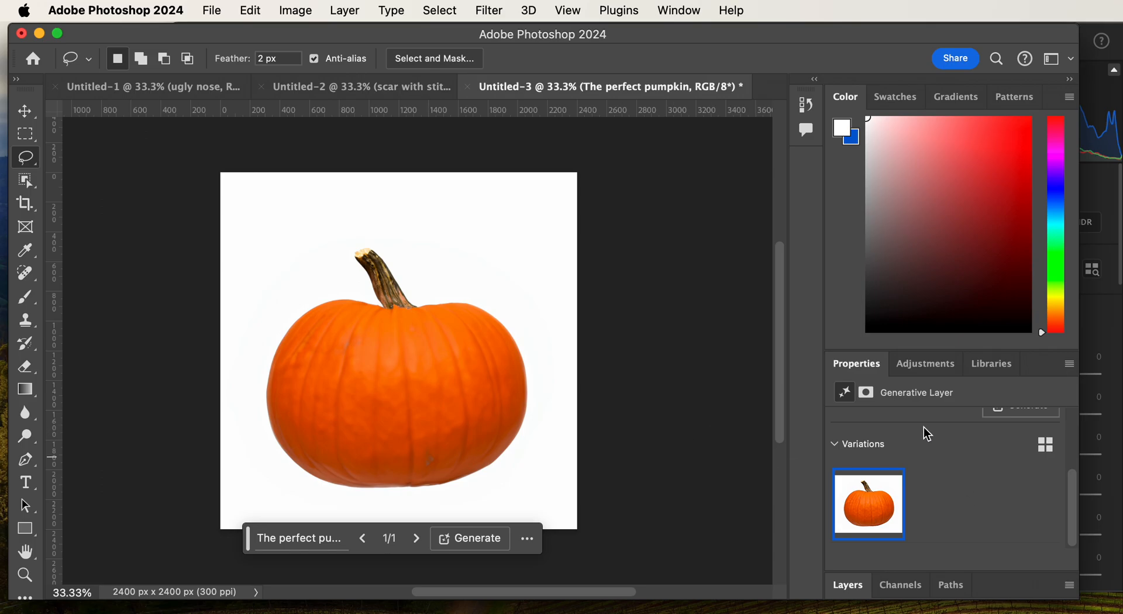
# Distort the perfect pumpkin layer, raising its upper edge and pulling its corners outward so the pumpkin fills more of the canvas
pyautogui.click(846, 588)
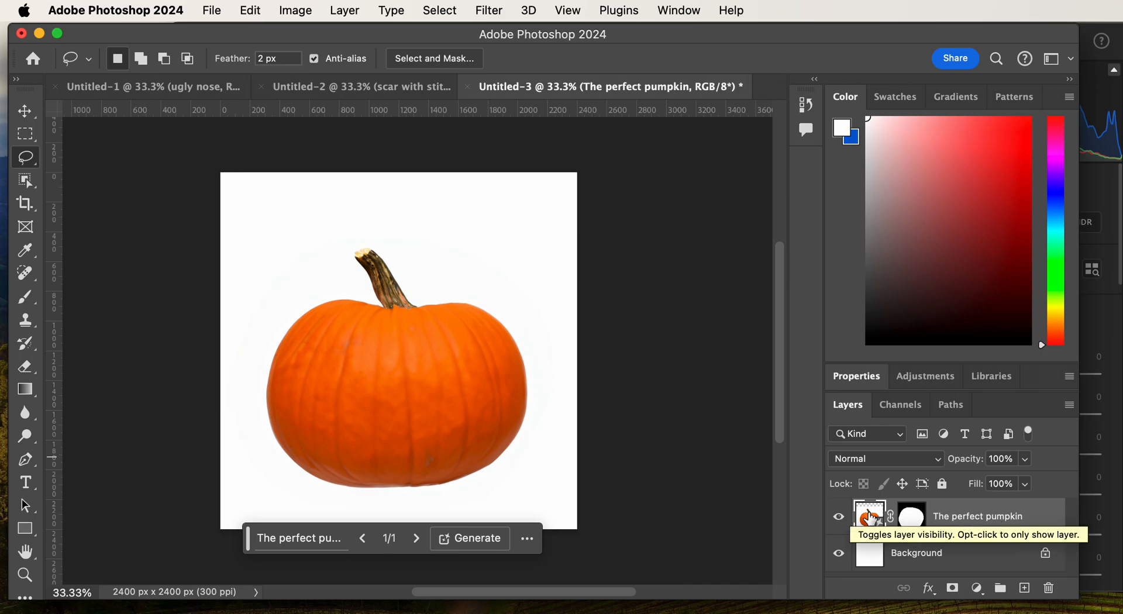
pyautogui.click(252, 10)
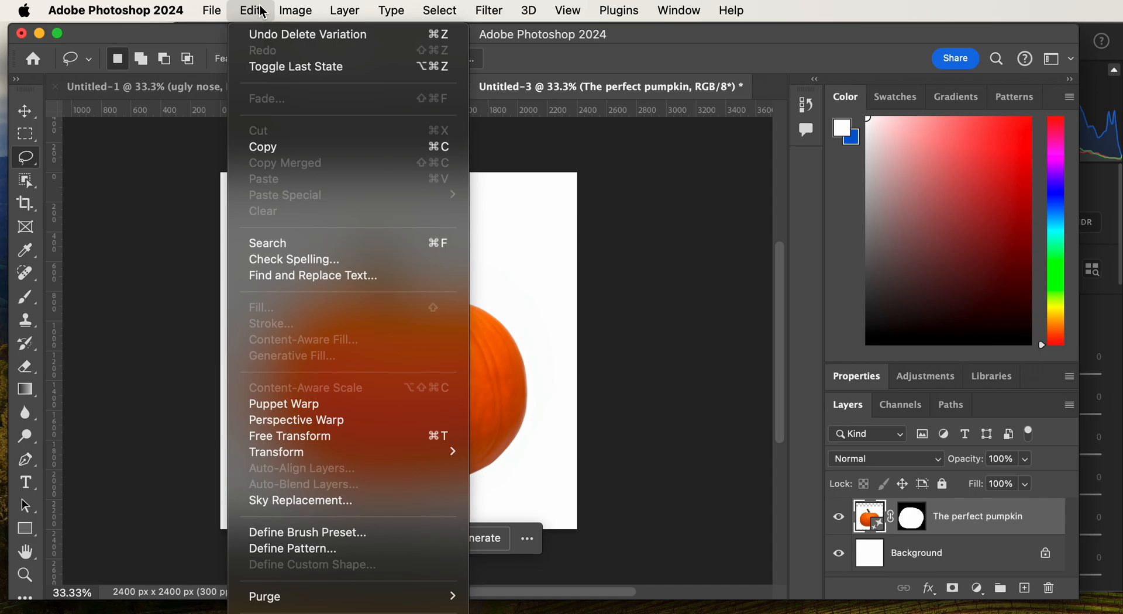
pyautogui.moveTo(325, 455)
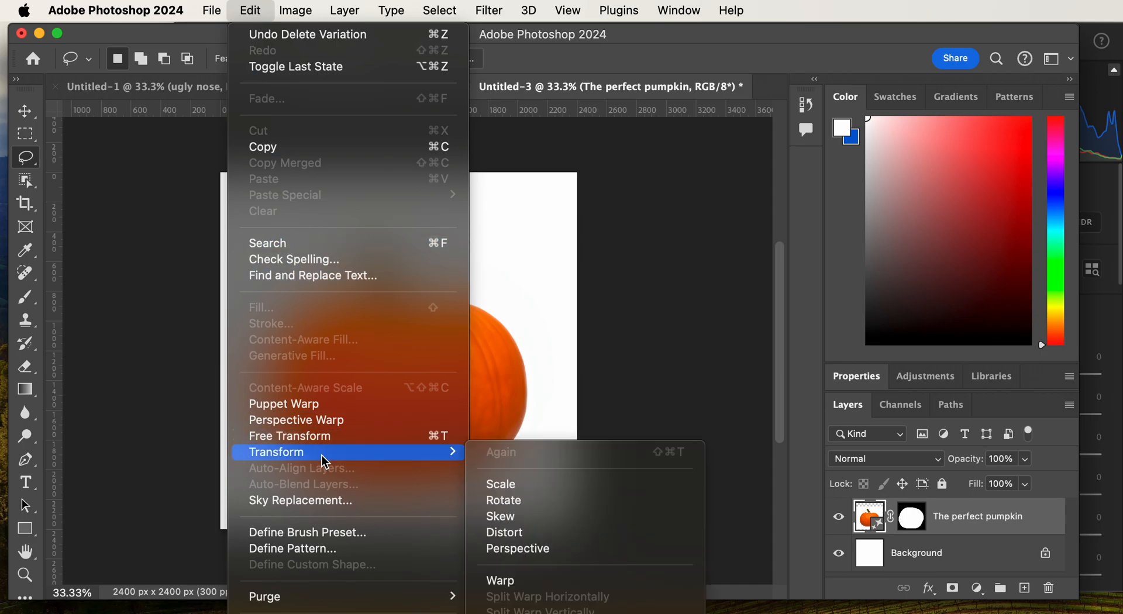
pyautogui.click(534, 532)
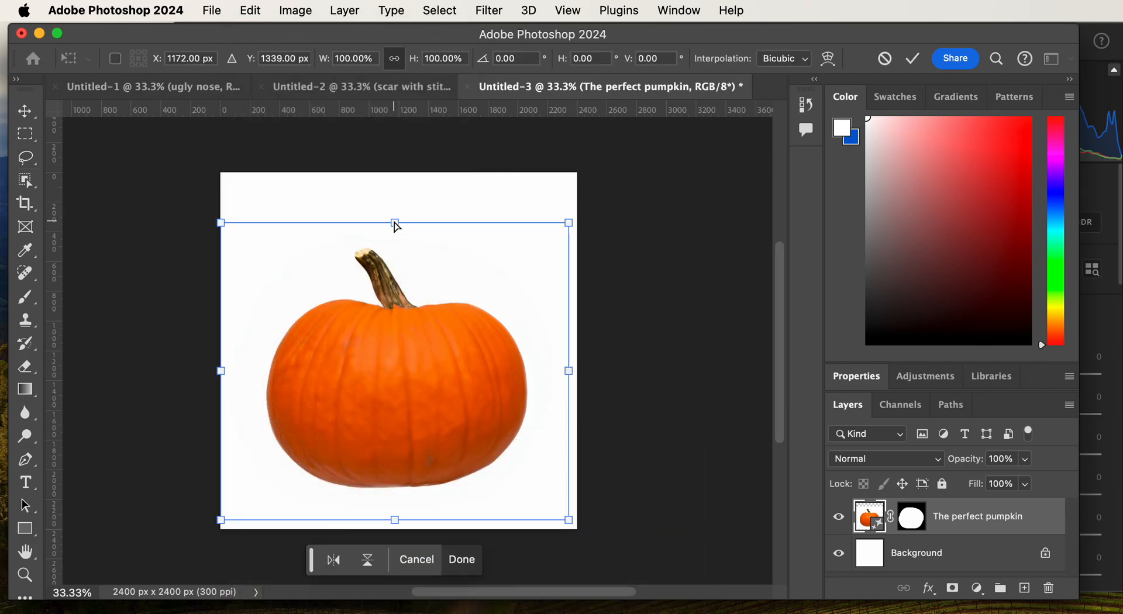
pyautogui.moveTo(396, 226); pyautogui.dragTo(398, 199)
pyautogui.moveTo(573, 361); pyautogui.dragTo(577, 361)
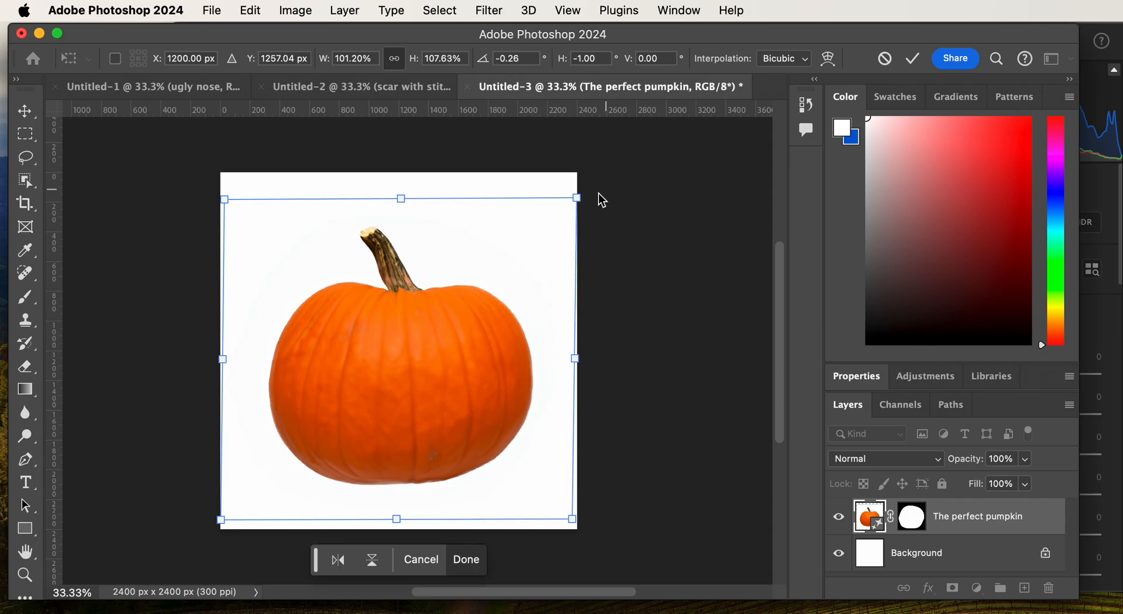
pyautogui.moveTo(579, 199); pyautogui.dragTo(587, 193)
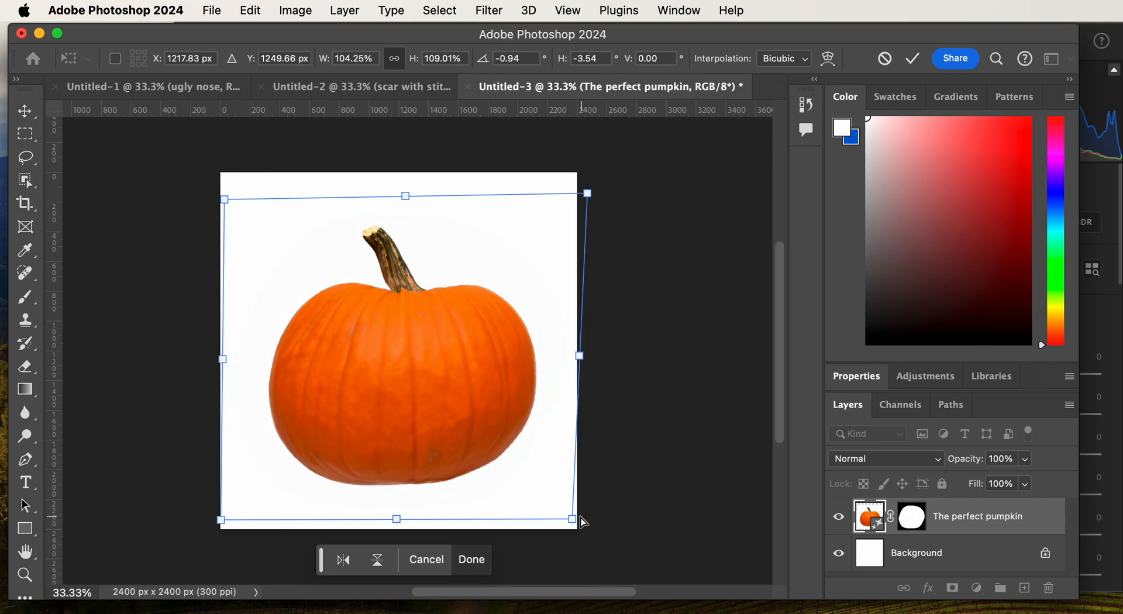
pyautogui.moveTo(577, 521); pyautogui.dragTo(584, 521)
pyautogui.moveTo(221, 520); pyautogui.dragTo(222, 520)
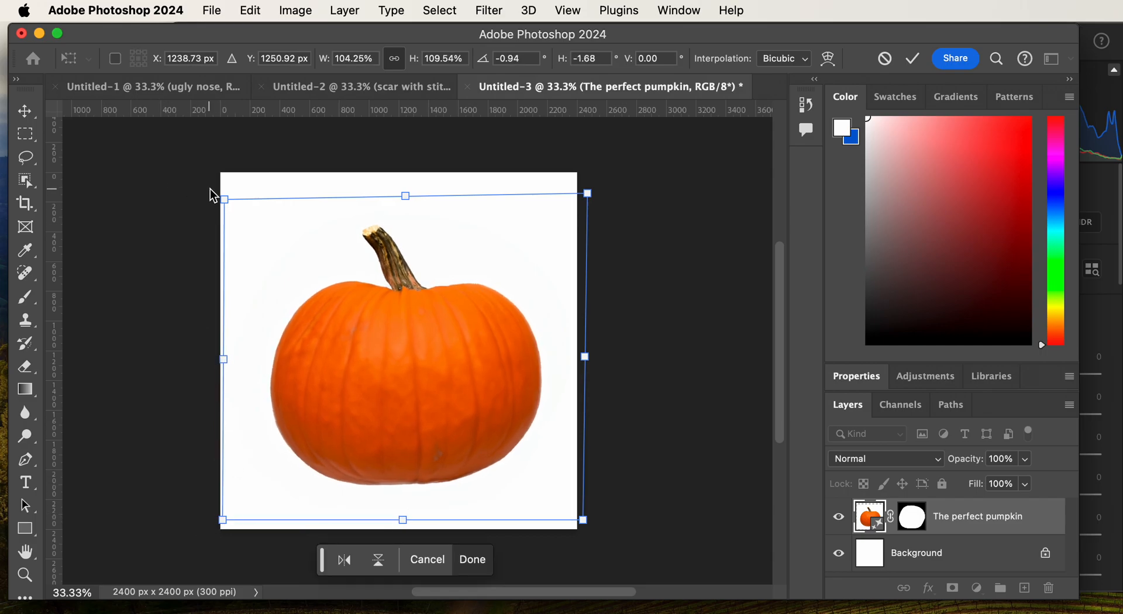
pyautogui.moveTo(224, 200); pyautogui.dragTo(217, 195)
pyautogui.moveTo(593, 194); pyautogui.dragTo(600, 186)
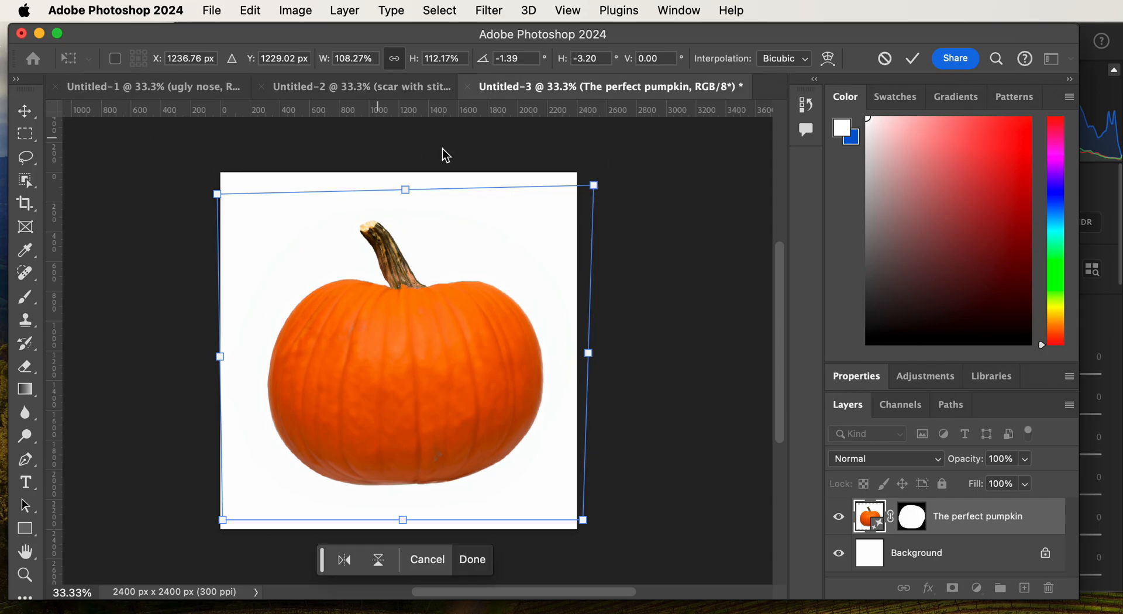
pyautogui.click(913, 59)
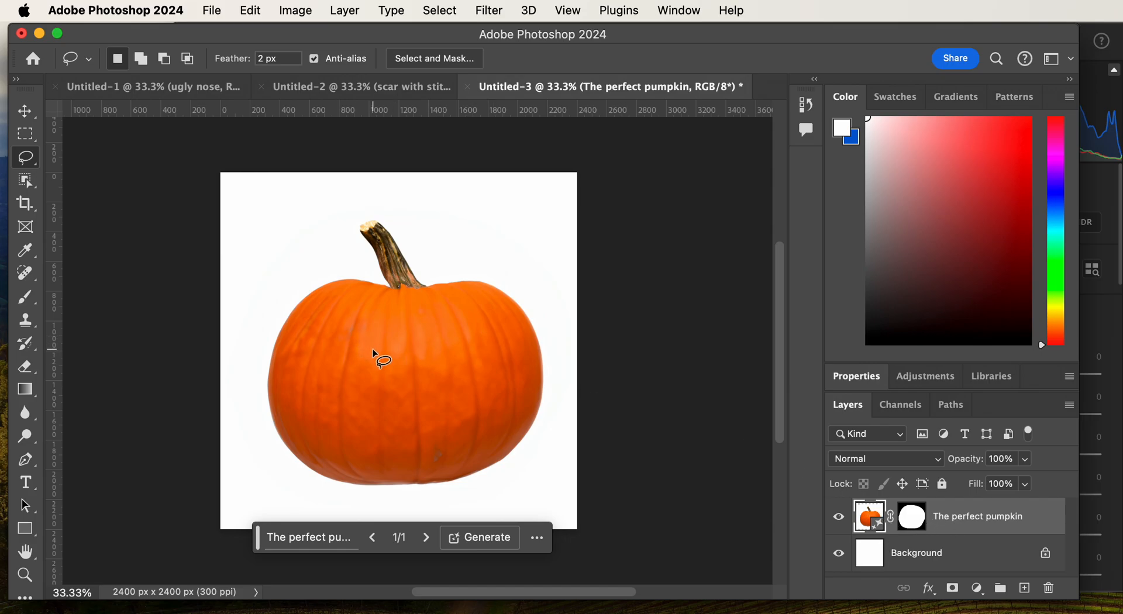
# Lasso two slanted, eye-shaped areas side by side on the upper half of the pumpkin as one combined selection
pyautogui.moveTo(368, 339)
pyautogui.mouseDown()
pyautogui.moveTo(337, 331)
pyautogui.moveTo(325, 348)
pyautogui.moveTo(344, 365)
pyautogui.moveTo(389, 350)
pyautogui.mouseUp()
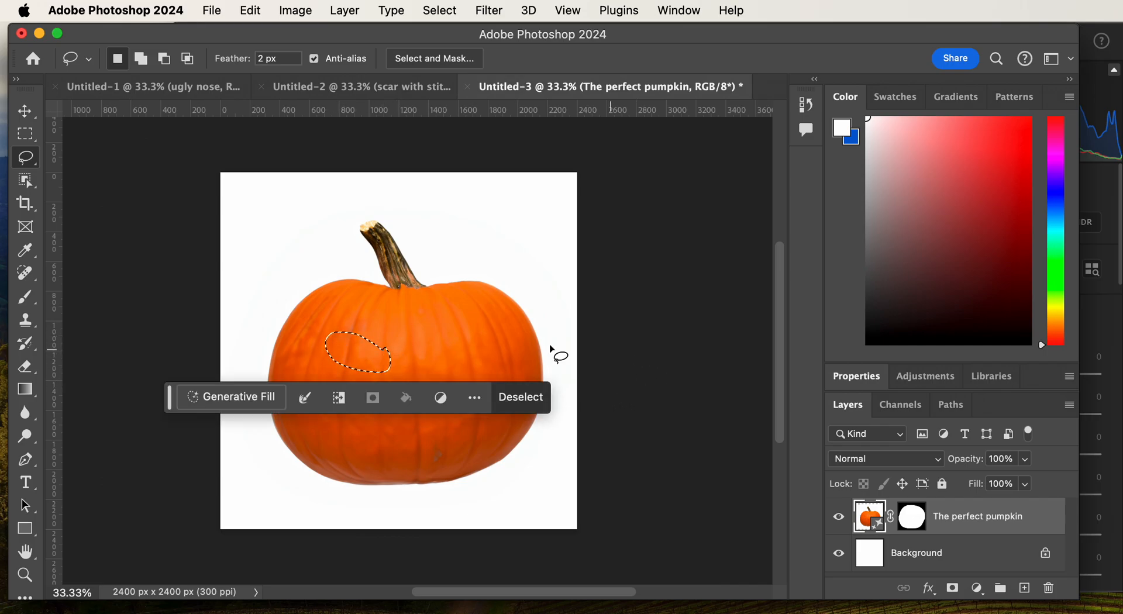
pyautogui.press('shift')
pyautogui.moveTo(467, 325)
pyautogui.mouseDown()
pyautogui.moveTo(437, 352)
pyautogui.moveTo(446, 368)
pyautogui.moveTo(477, 361)
pyautogui.moveTo(468, 326)
pyautogui.mouseUp()
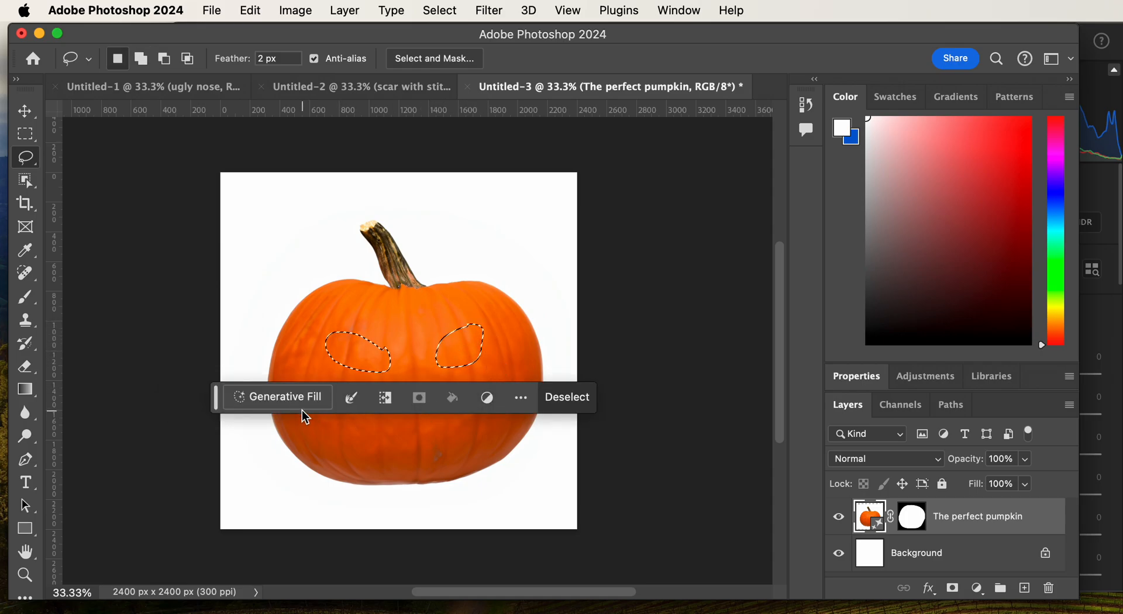
# Generate "scary eyes" inside the two selected areas with Generative Fill
pyautogui.click(286, 396)
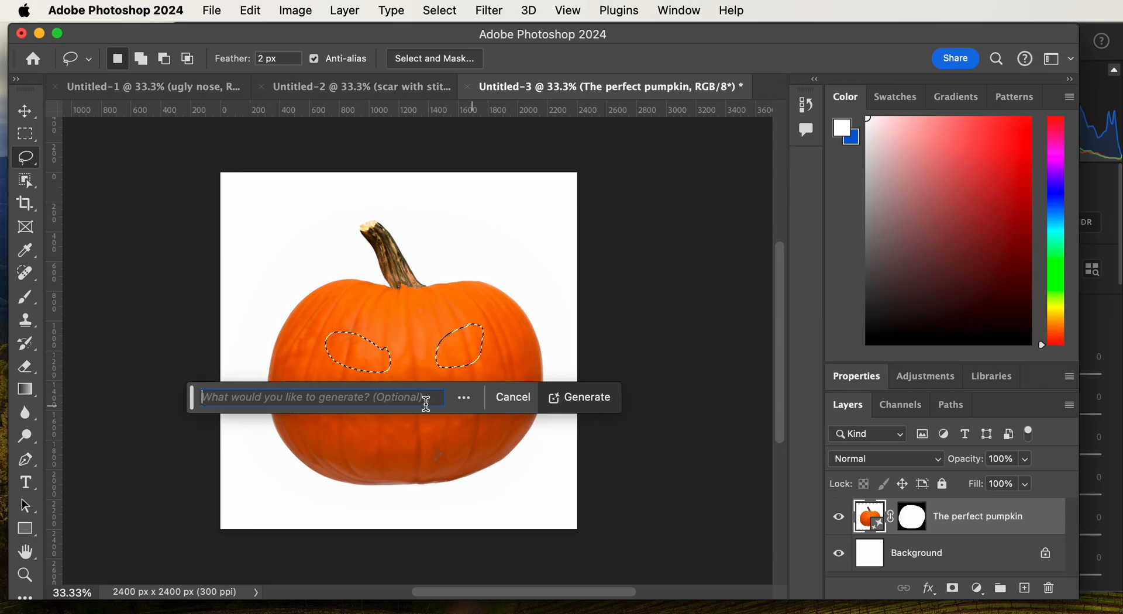
pyautogui.write('scary ete=')
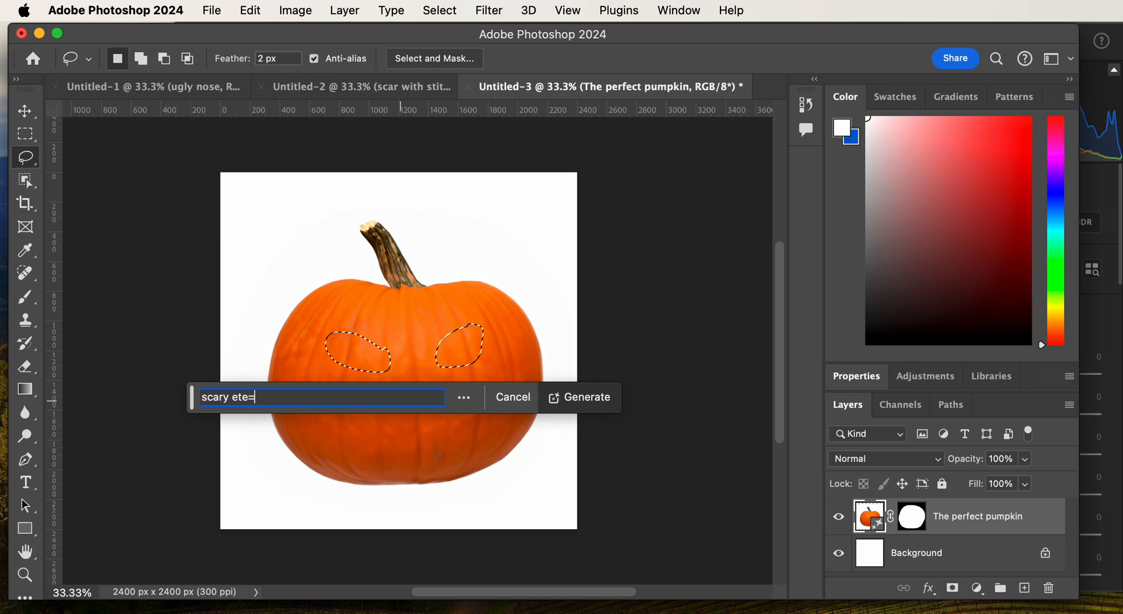
pyautogui.press('BackSpace')
pyautogui.press('BackSpace')
pyautogui.press('BackSpace')
pyautogui.write('yes')
pyautogui.press('Return')
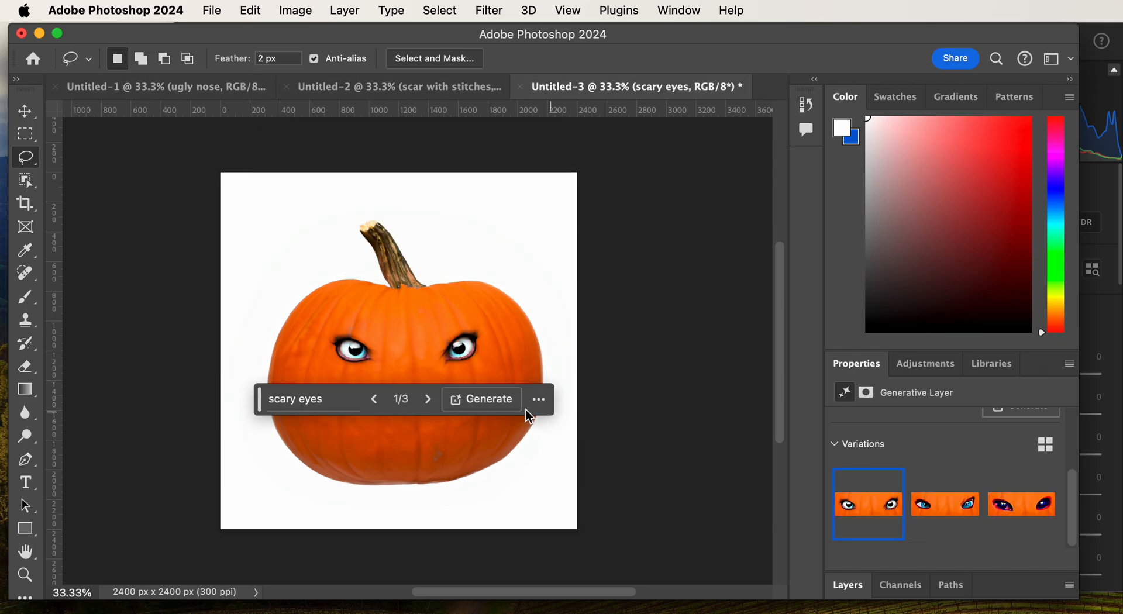
# Compare the scary eyes variations, delete the first one with pale eyes and black lashes, and select the dark blue, red-rimmed eyes
pyautogui.moveTo(261, 410); pyautogui.dragTo(235, 473)
pyautogui.click(948, 505)
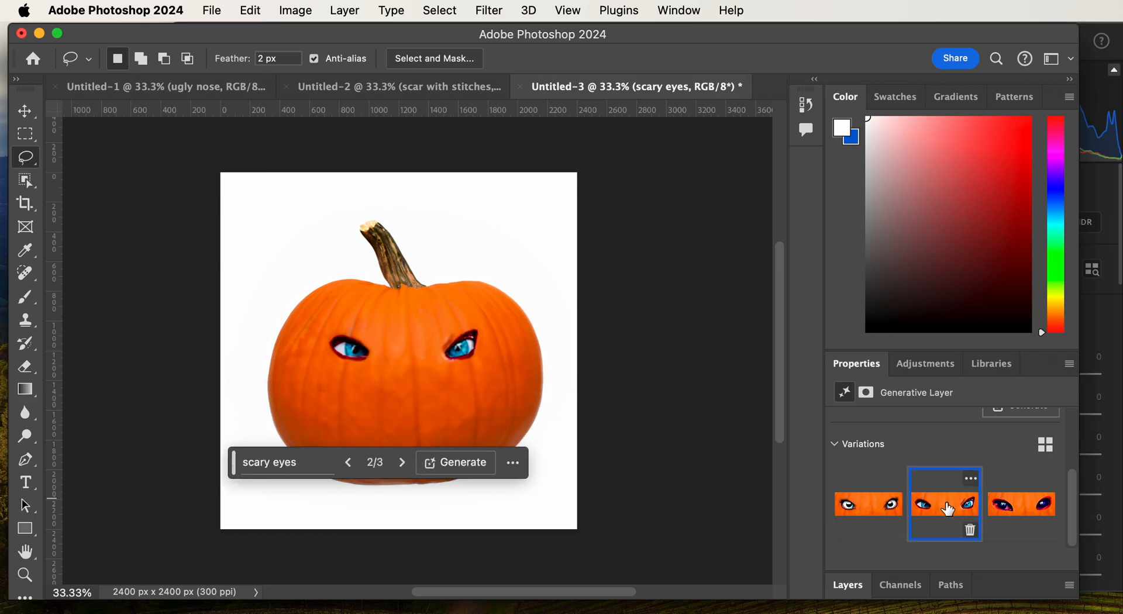
pyautogui.click(1020, 514)
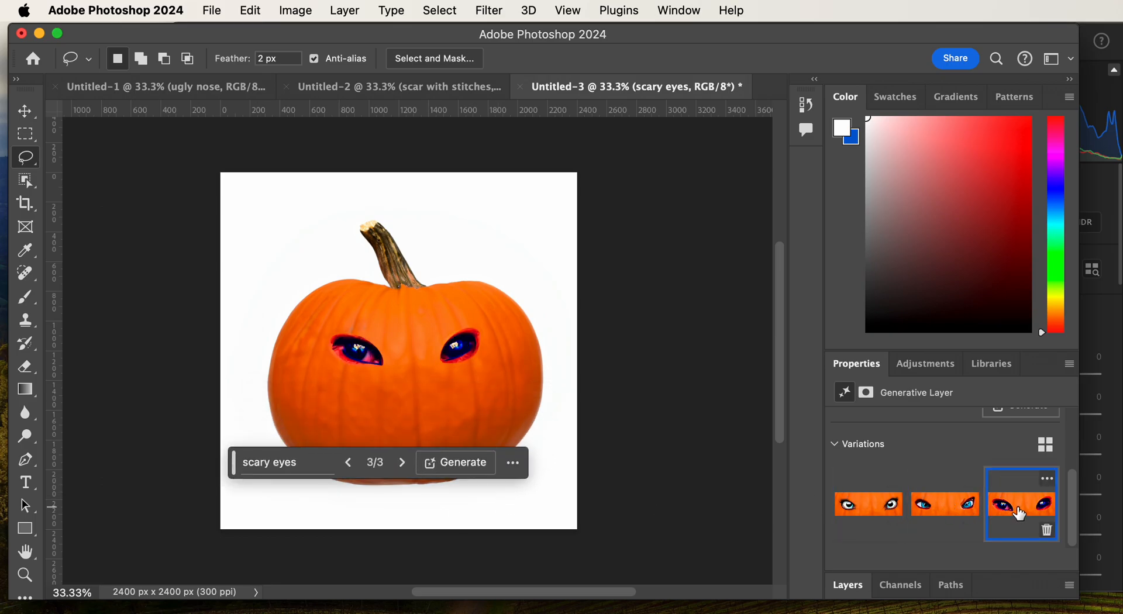
pyautogui.click(958, 520)
pyautogui.click(871, 519)
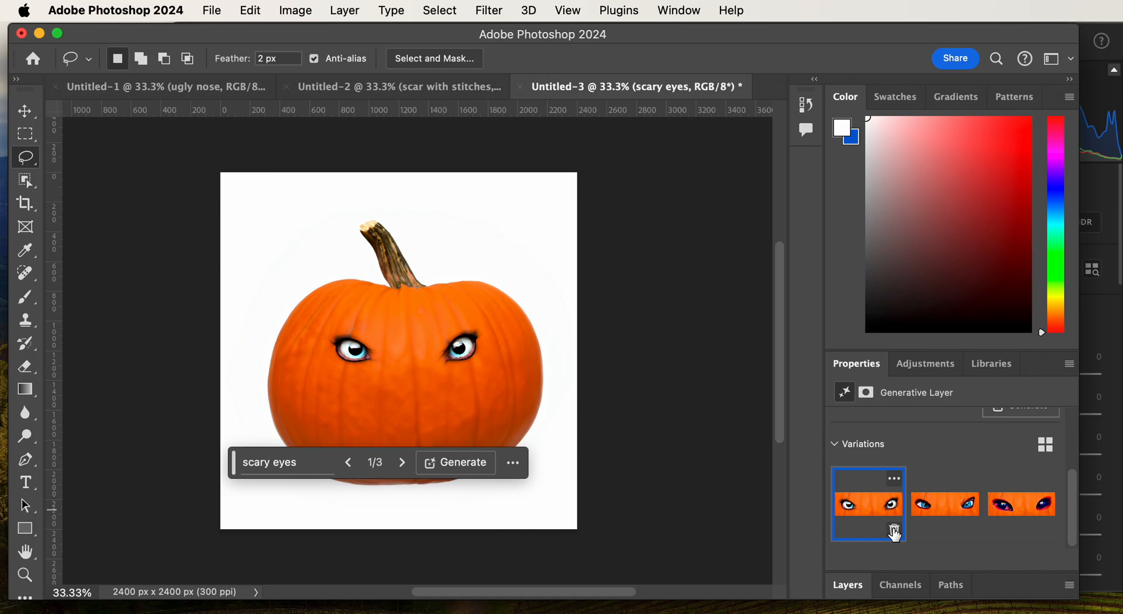
pyautogui.click(894, 532)
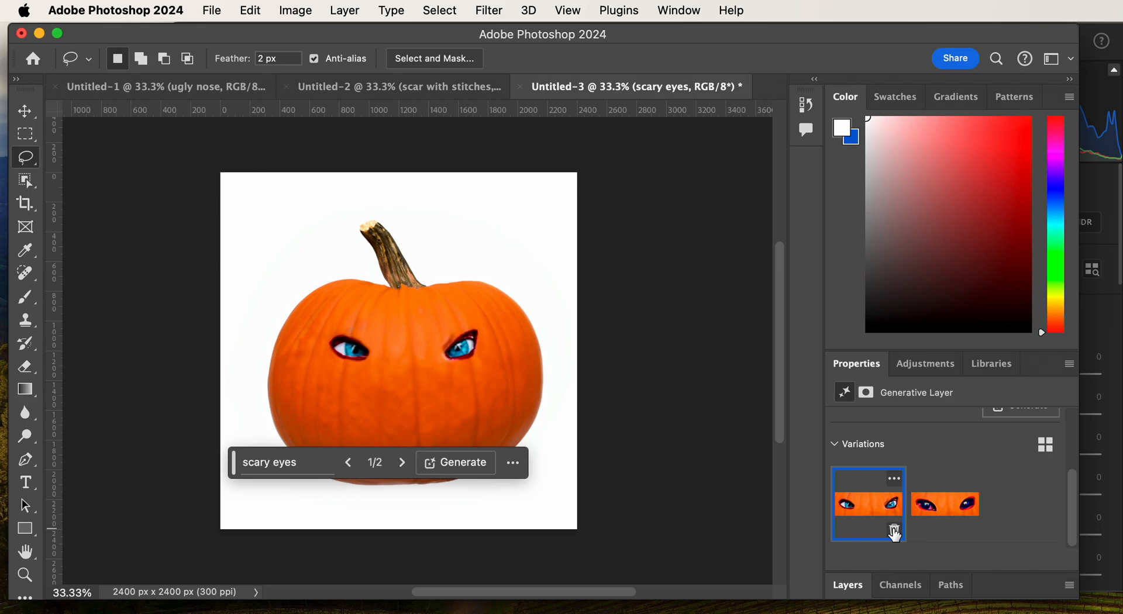
pyautogui.click(937, 508)
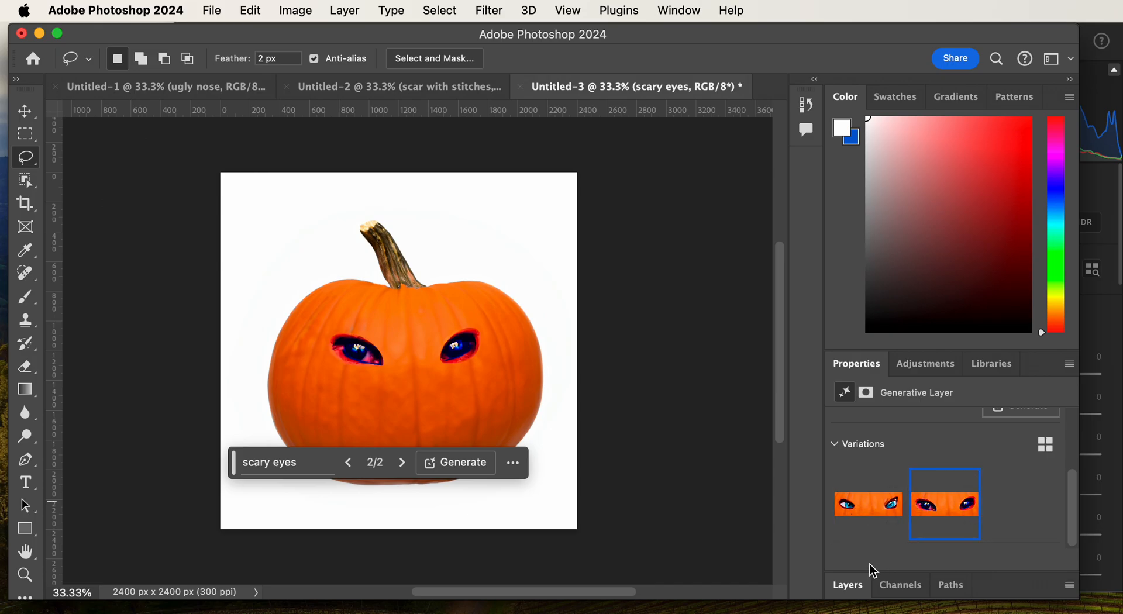
# Try enlarging the scary eyes layer with the pumpkin layer hidden, and show the pumpkin again to judge the fit
pyautogui.click(847, 585)
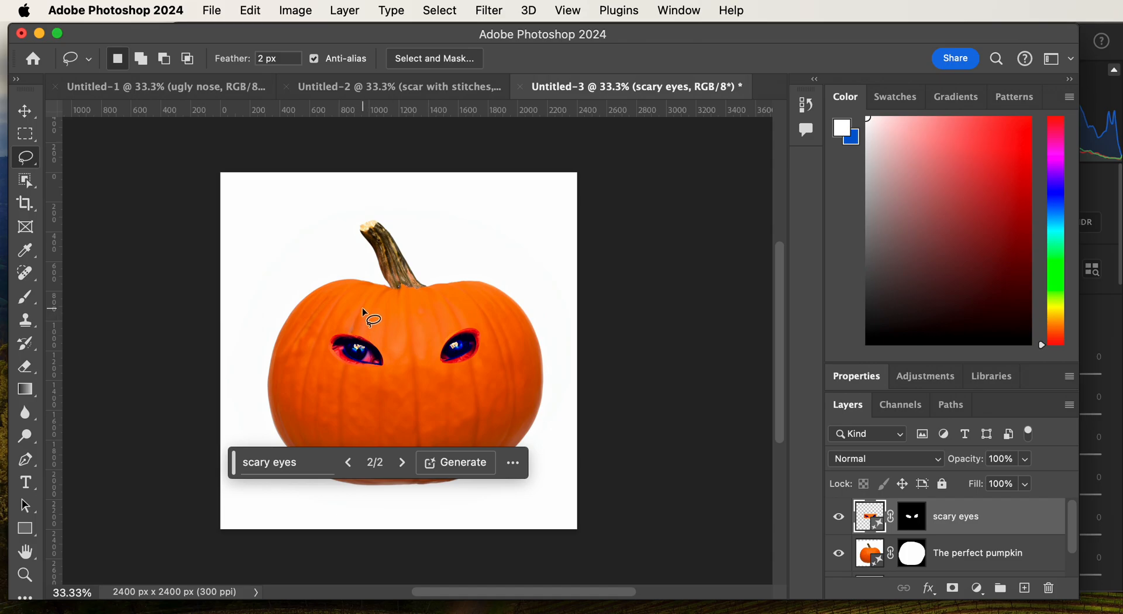
pyautogui.click(837, 556)
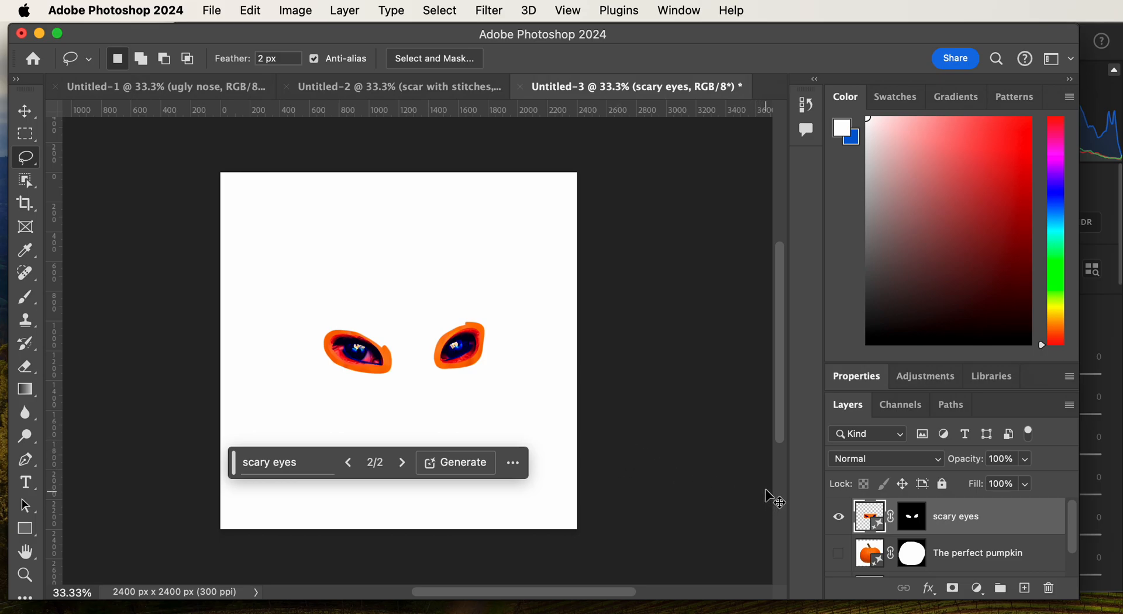
pyautogui.press('super+t')
pyautogui.moveTo(489, 320); pyautogui.dragTo(533, 266)
pyautogui.press('Return')
pyautogui.click(842, 560)
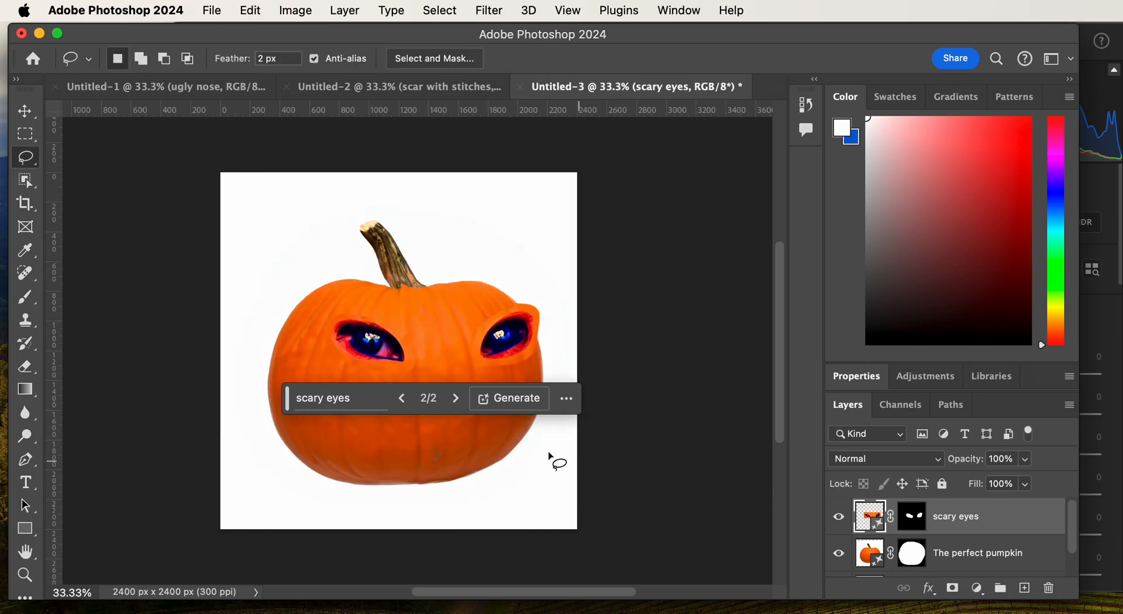
# Check the enlarged eyes up close, undo the enlargement, and make the pumpkin layer visible again
pyautogui.press('super+equal')
pyautogui.press('super+equal')
pyautogui.press('super+equal')
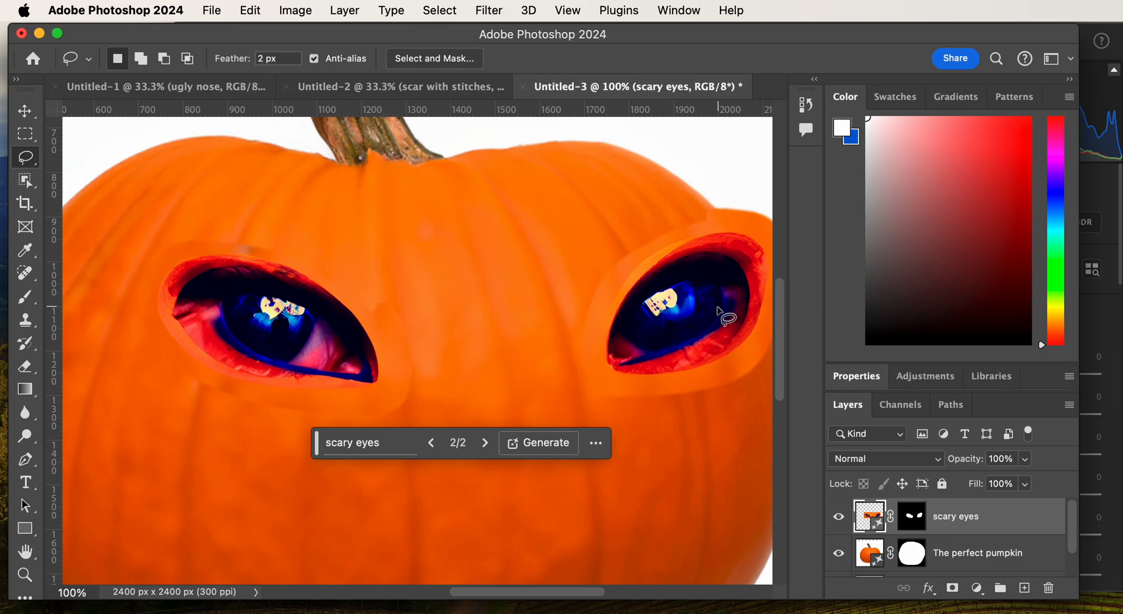
pyautogui.press('super+0')
pyautogui.press('super+z')
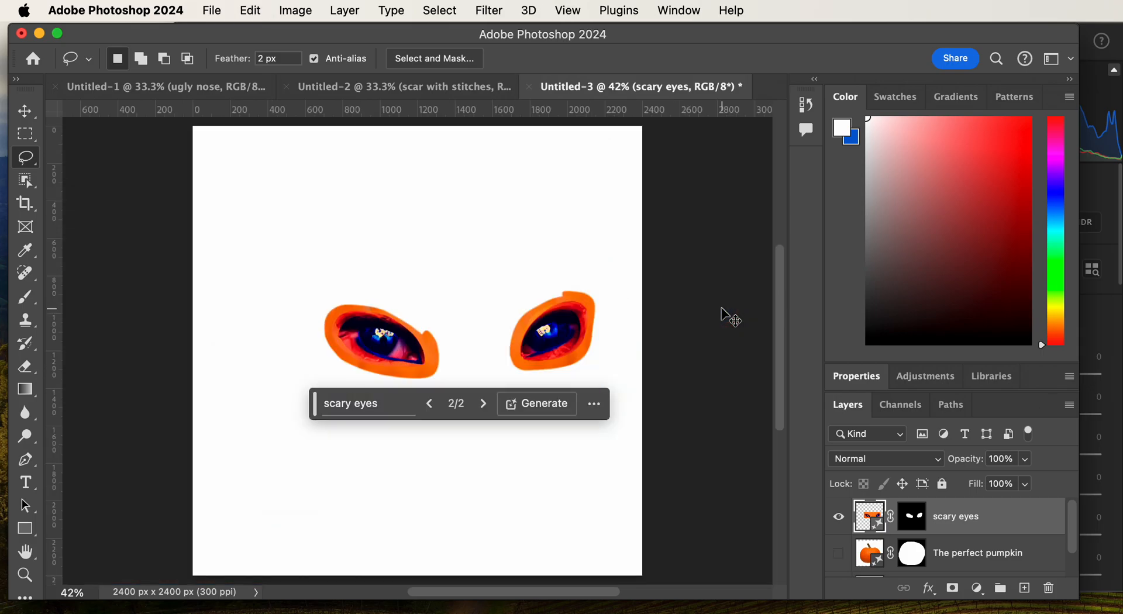
pyautogui.press('super+z')
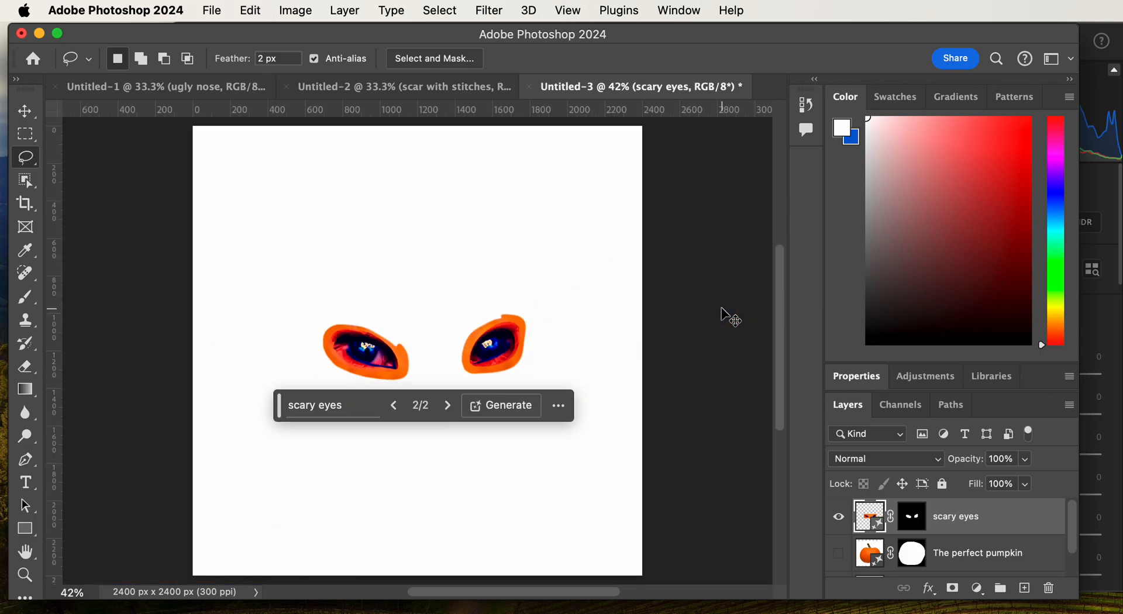
pyautogui.click(840, 555)
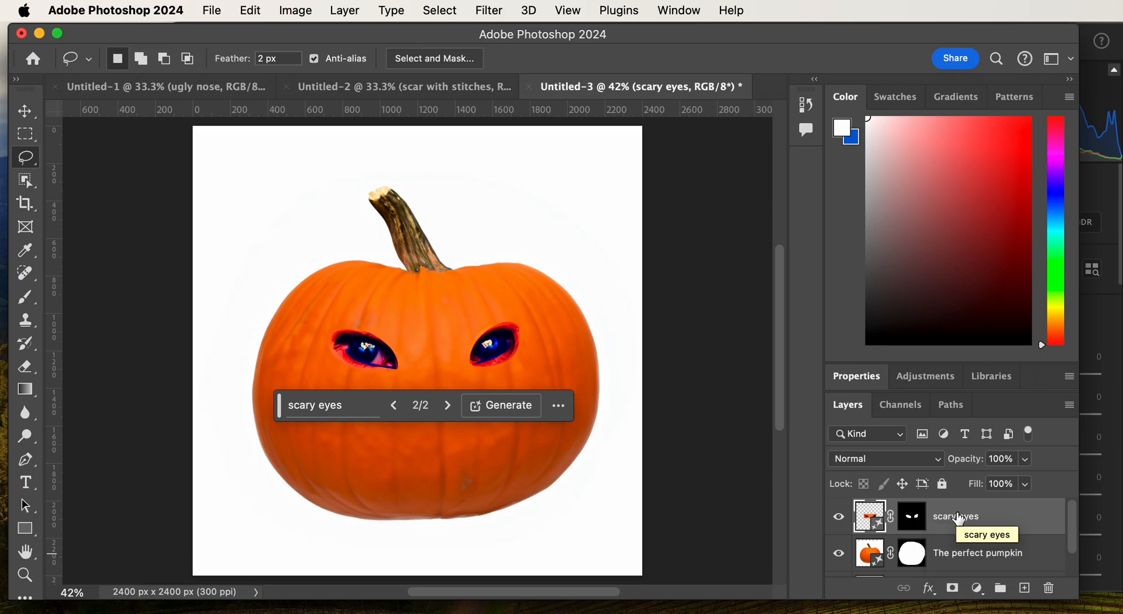
# Select the perfect pumpkin layer and lasso a small rounded nose area centered below the eyes
pyautogui.moveTo(280, 395); pyautogui.dragTo(257, 519)
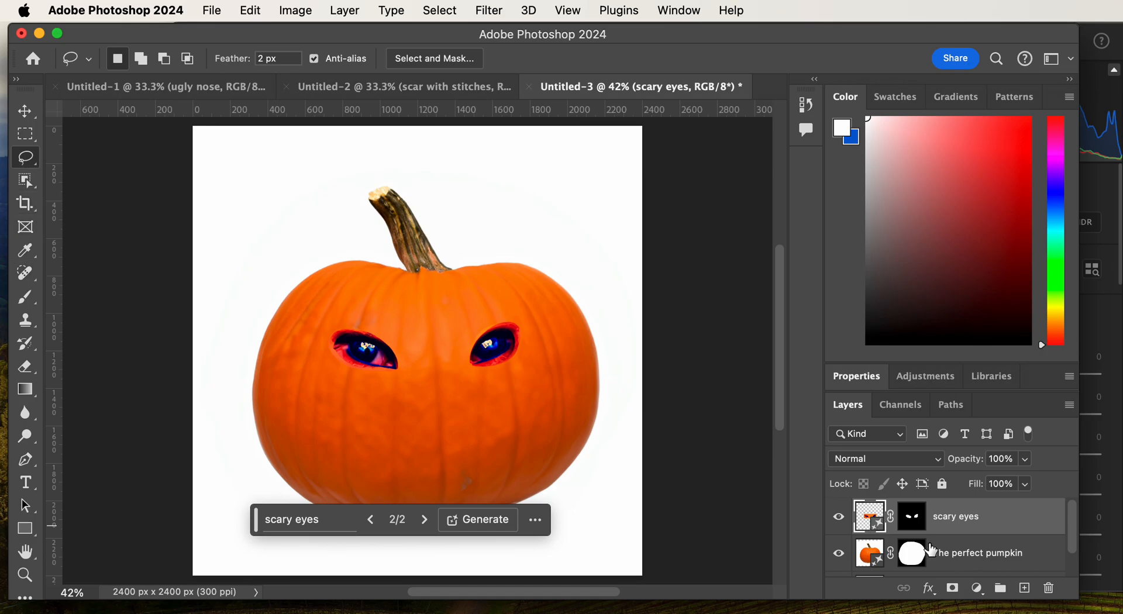
pyautogui.click(983, 558)
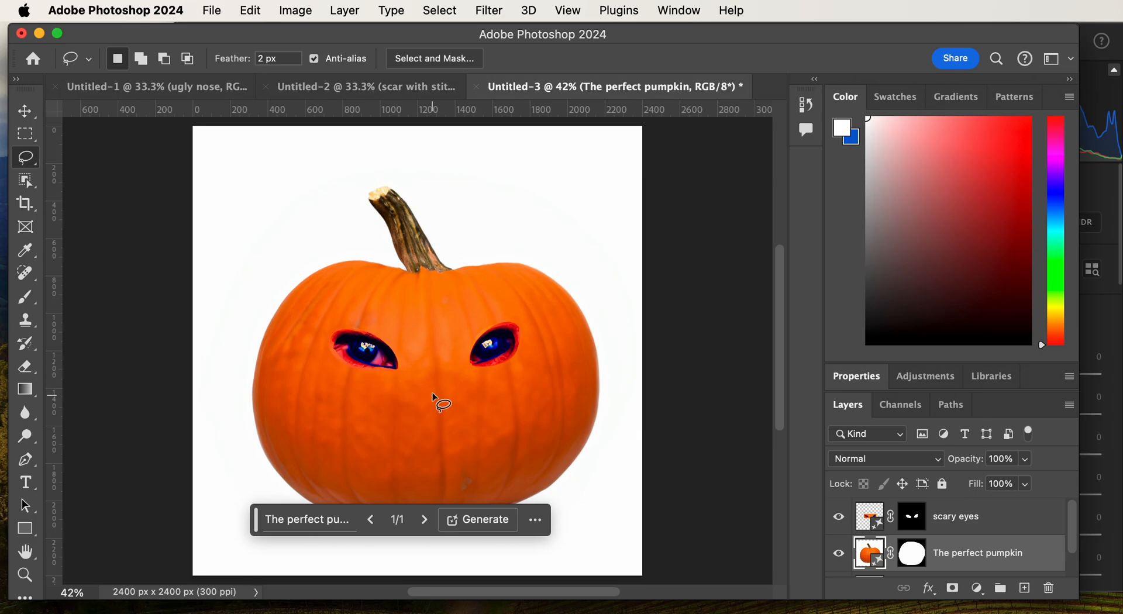
pyautogui.moveTo(437, 380); pyautogui.dragTo(410, 389)
pyautogui.moveTo(404, 428)
pyautogui.mouseDown()
pyautogui.moveTo(445, 434)
pyautogui.moveTo(467, 424)
pyautogui.moveTo(466, 394)
pyautogui.moveTo(442, 381)
pyautogui.mouseUp()
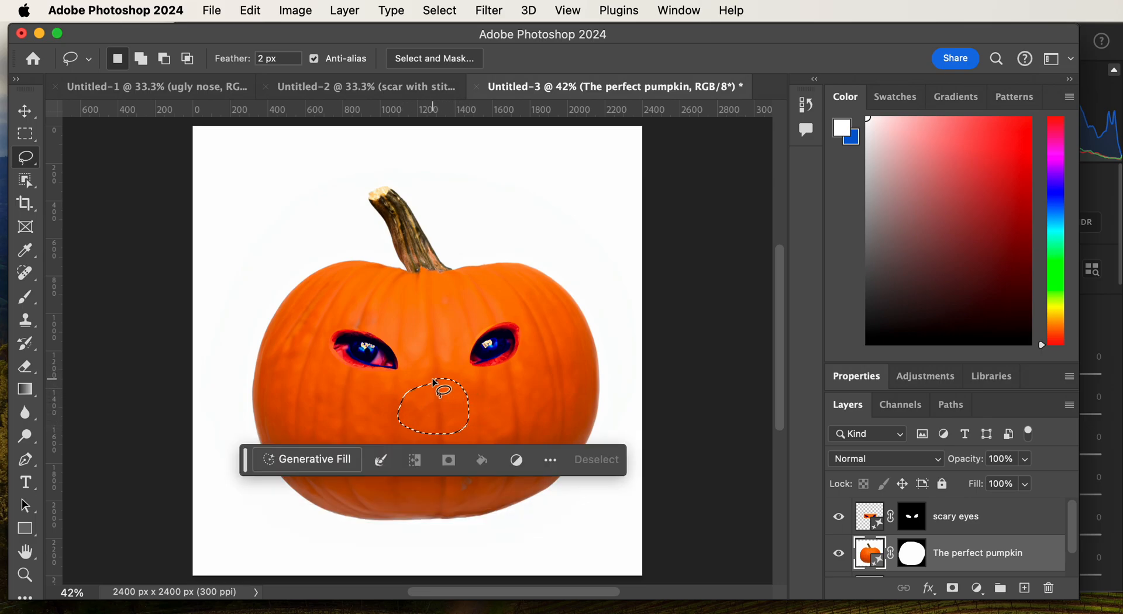
# Generate "funny nose" inside the rounded selection with Generative Fill
pyautogui.click(333, 466)
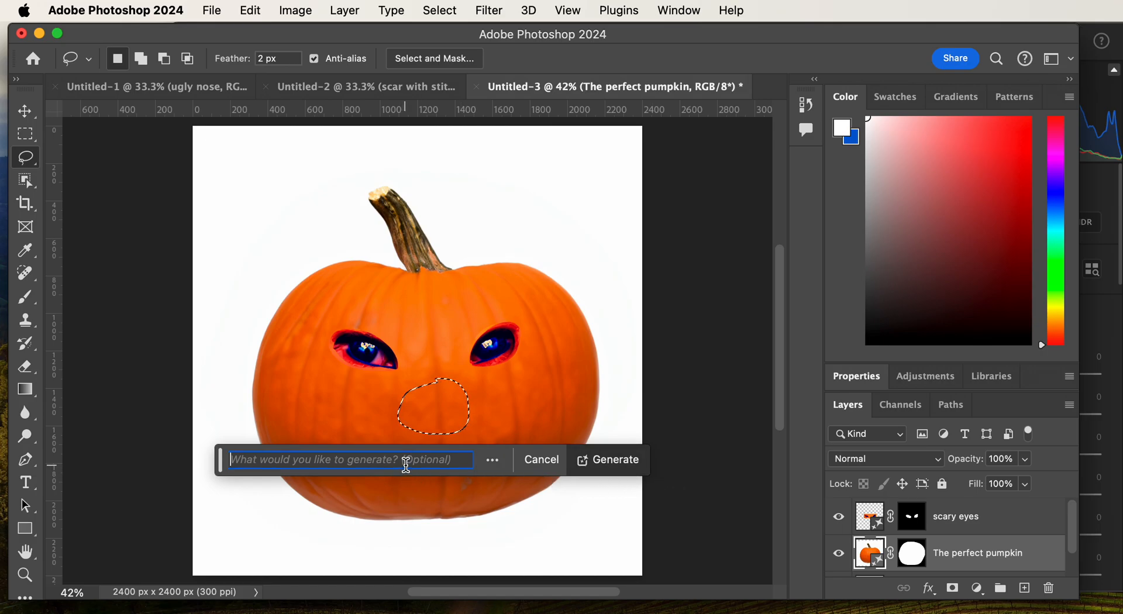
pyautogui.write('funny ')
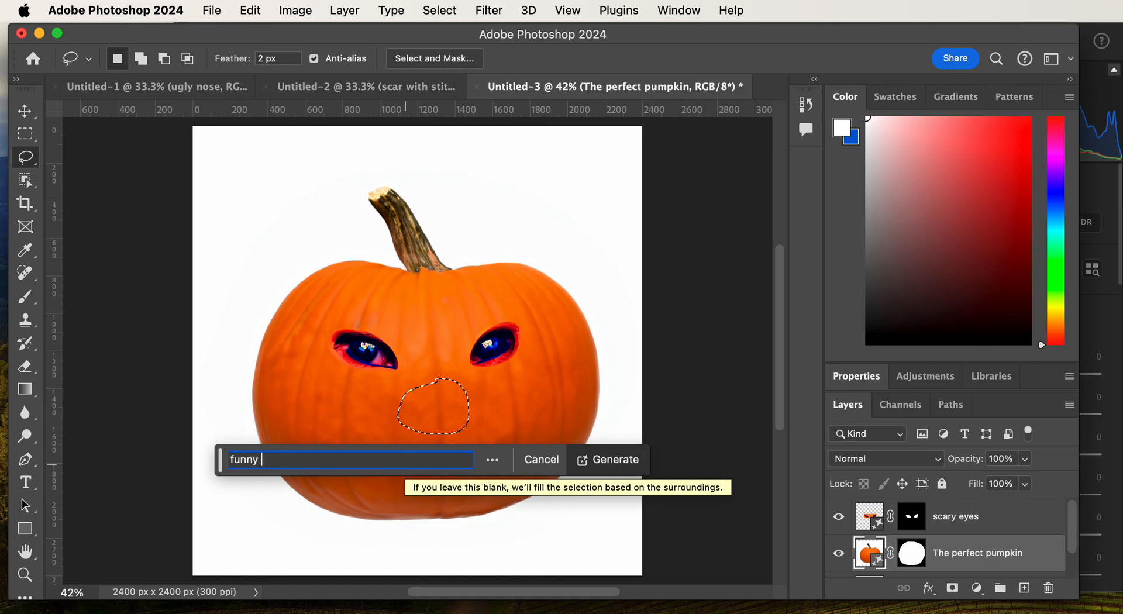
pyautogui.write('look')
pyautogui.press('BackSpace')
pyautogui.press('BackSpace')
pyautogui.press('BackSpace')
pyautogui.press('BackSpace')
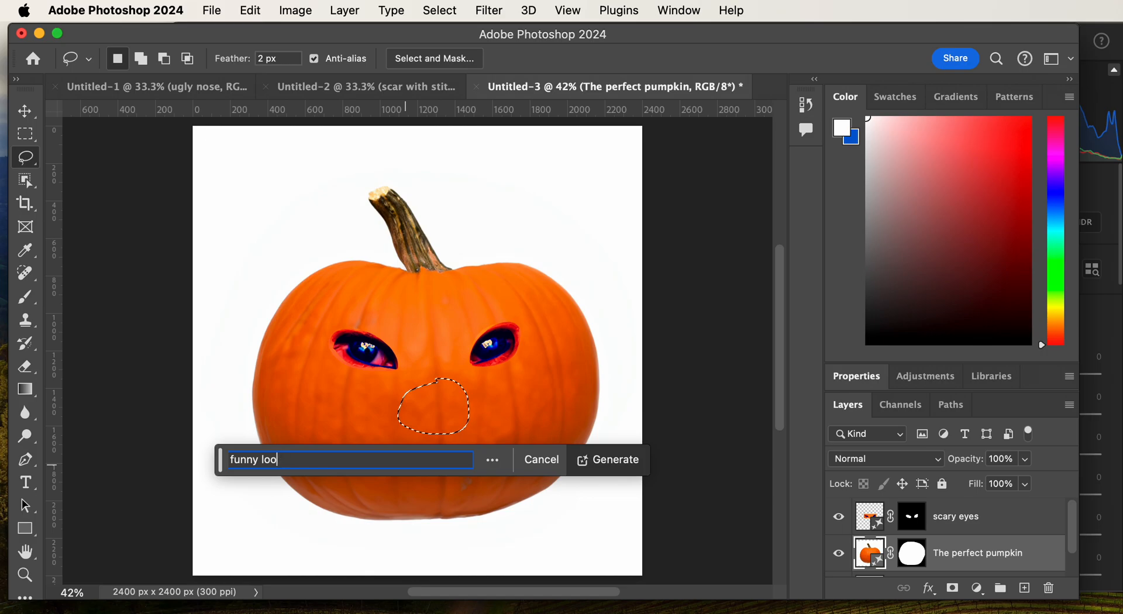
pyautogui.write('nose')
pyautogui.press('Return')
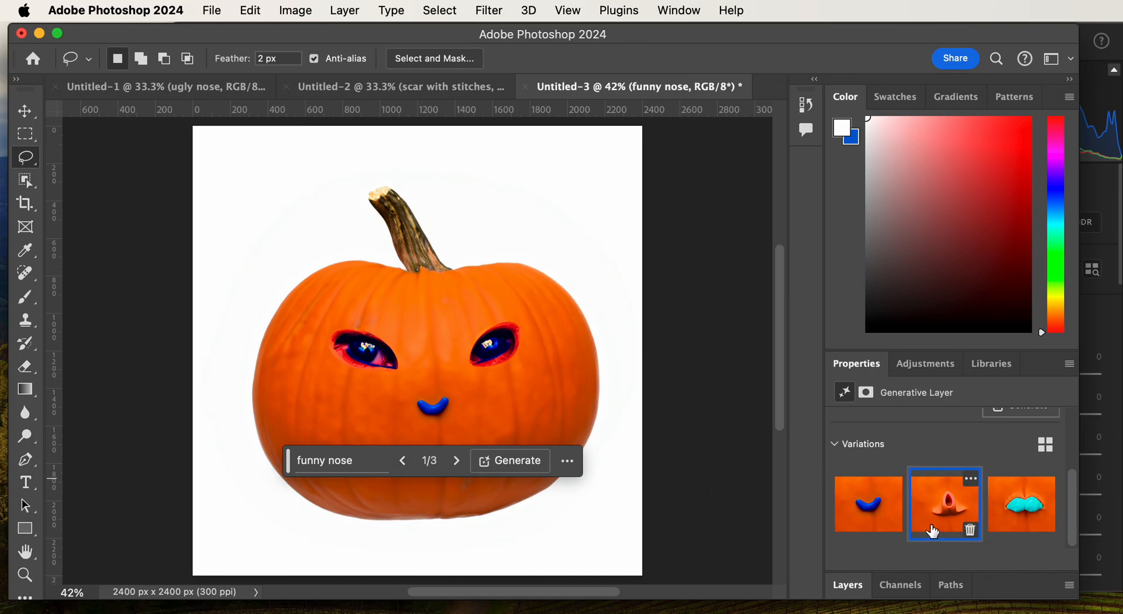
# Preview the funny nose variations and delete the turquoise and the open orange ones, keeping the curved blue nose
pyautogui.click(950, 528)
pyautogui.click(994, 518)
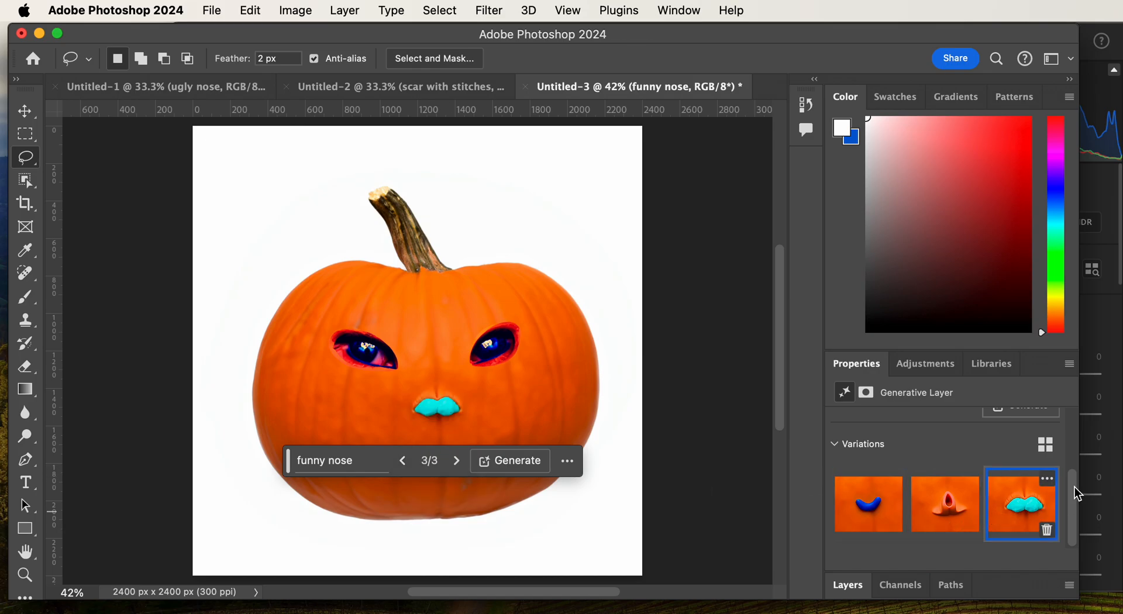
pyautogui.click(1047, 530)
pyautogui.click(970, 531)
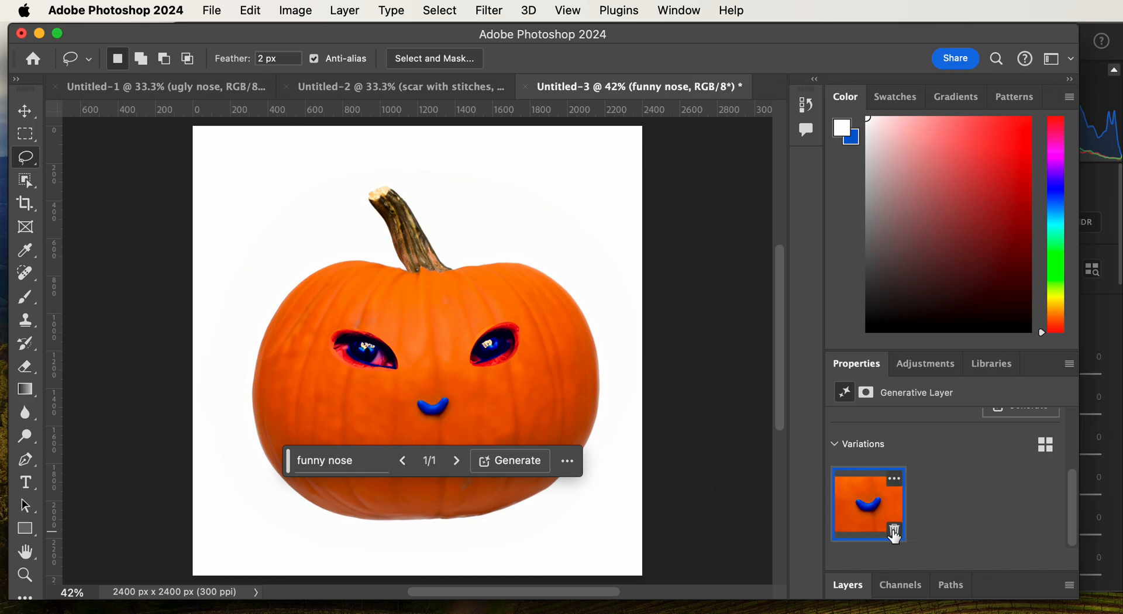
# Delete the curved blue nose variation and generate "pumpkin nose" on the same generative layer
pyautogui.click(894, 532)
pyautogui.click(137, 150)
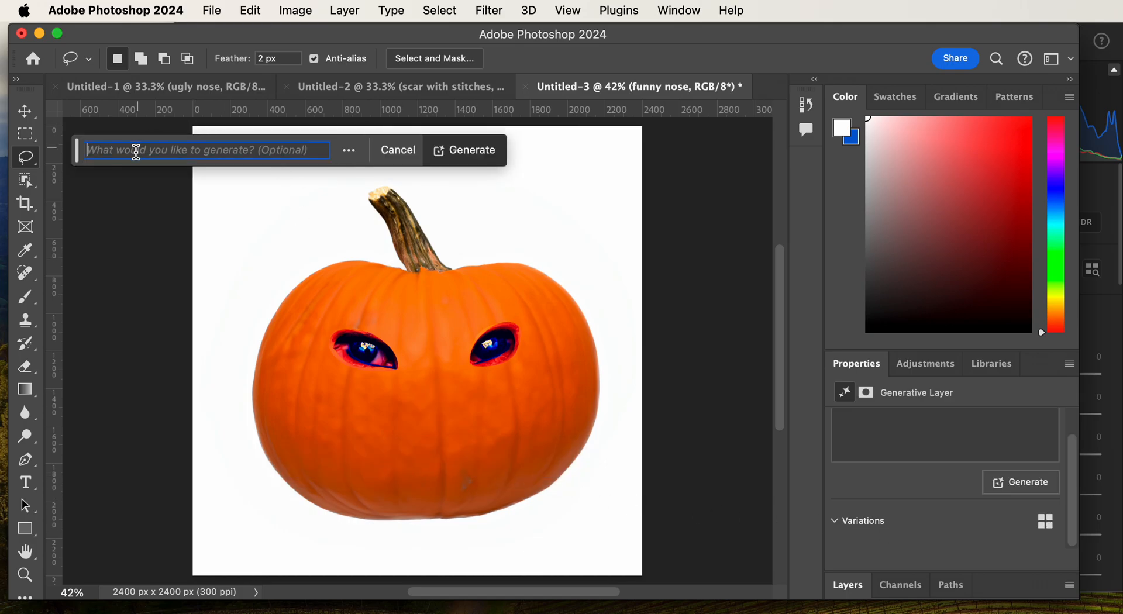
pyautogui.write('pum')
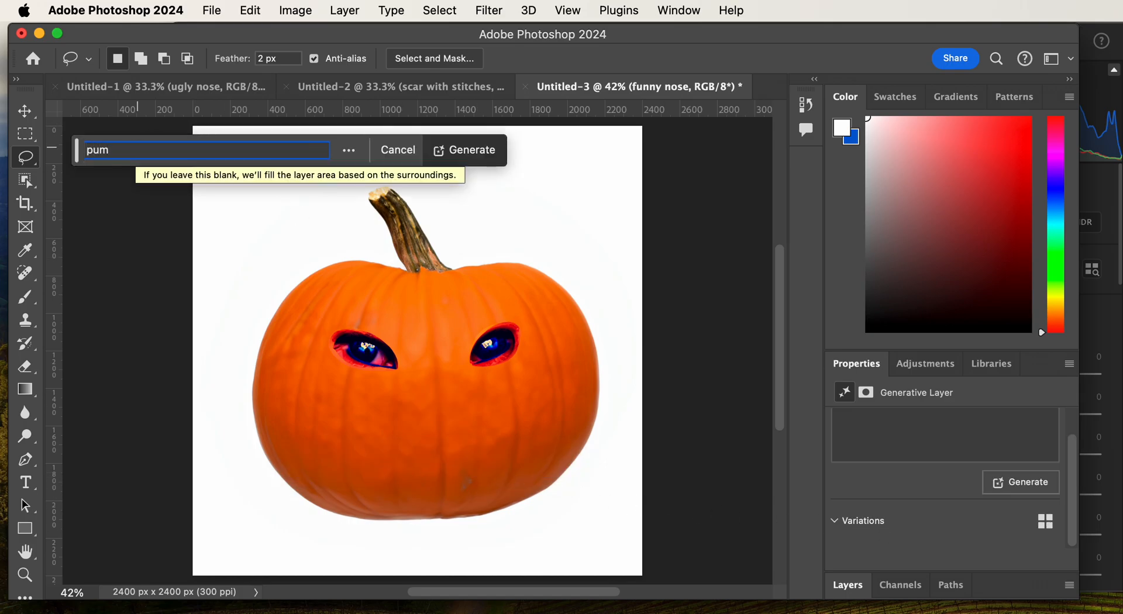
pyautogui.write('pkin nose')
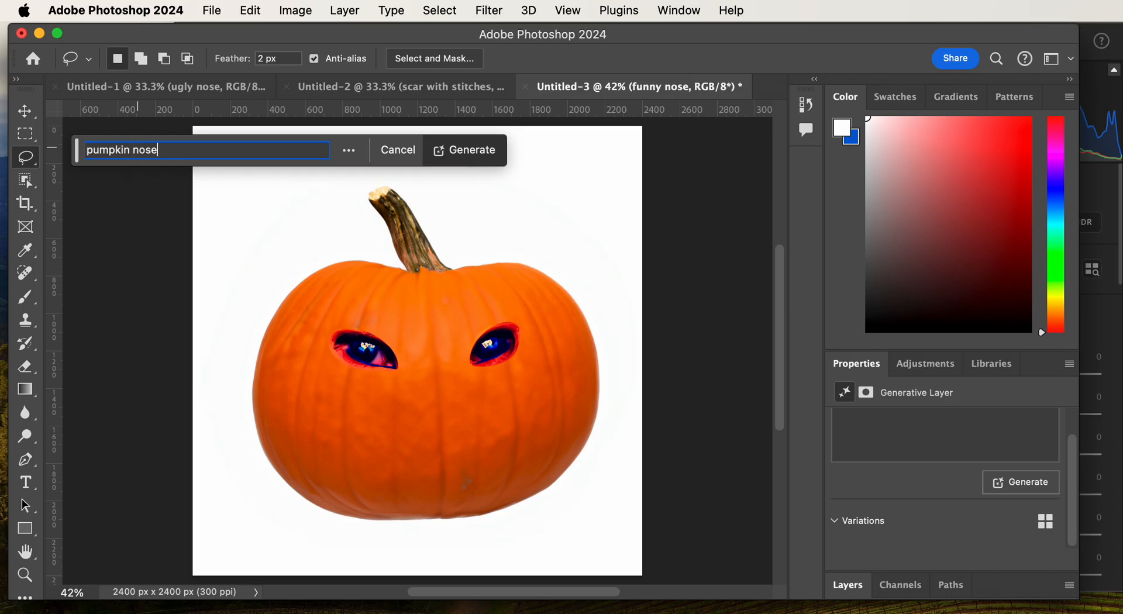
pyautogui.click(472, 152)
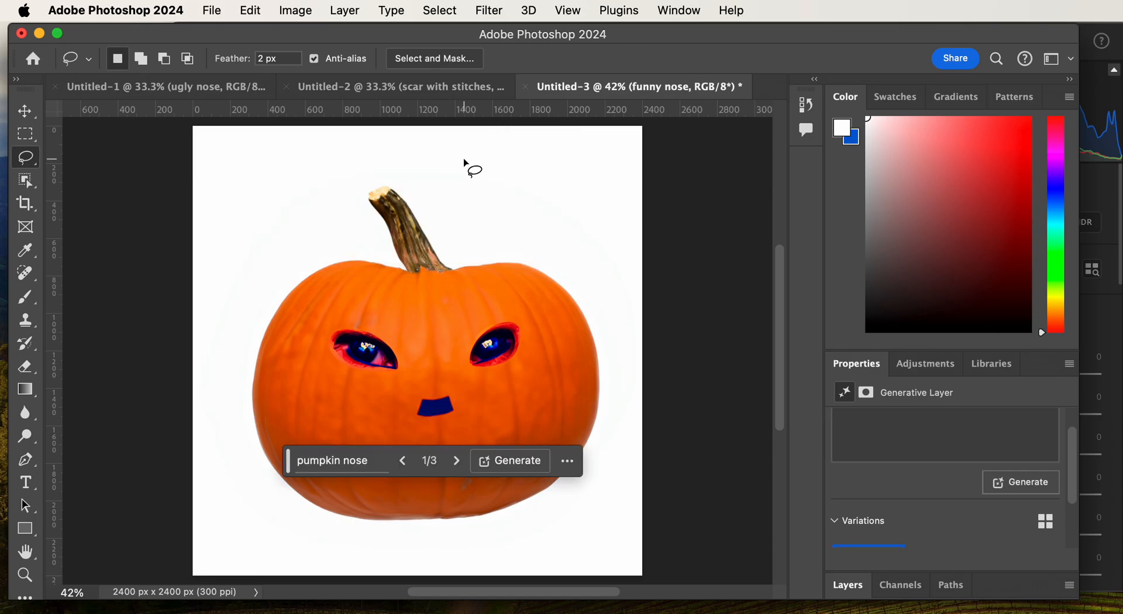
# Preview the pumpkin nose variations and delete all three of them
pyautogui.click(943, 503)
pyautogui.click(1016, 506)
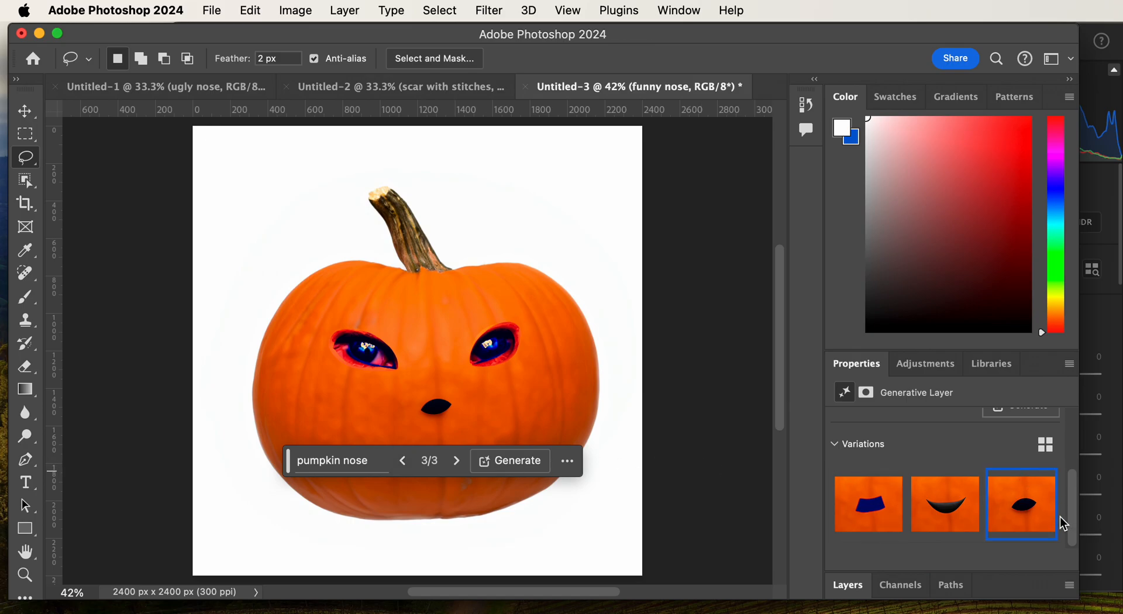
pyautogui.click(1048, 534)
pyautogui.click(970, 535)
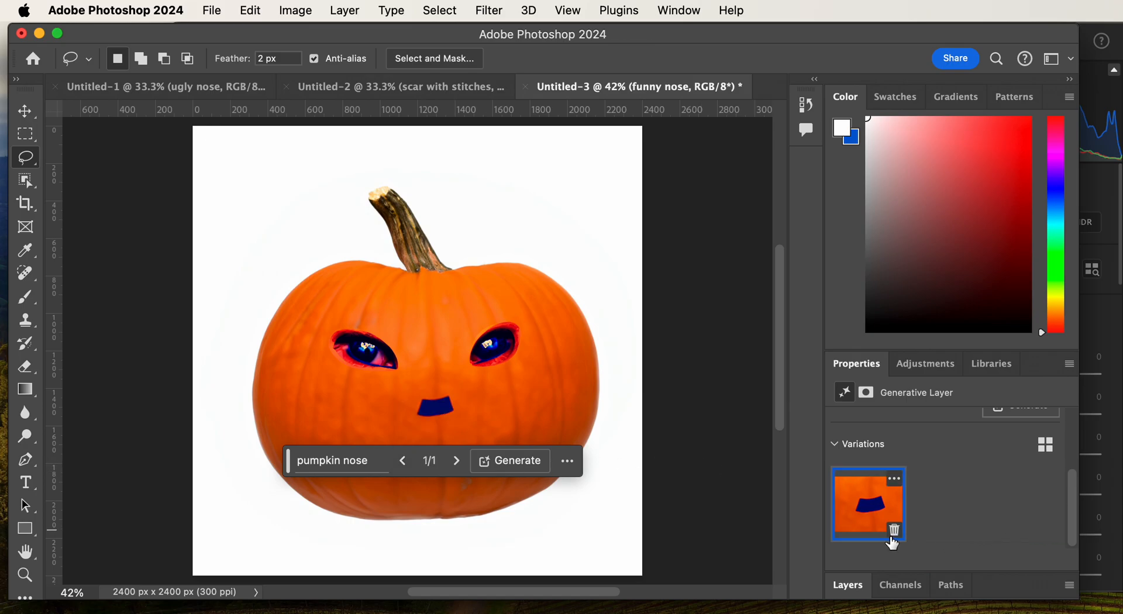
pyautogui.click(892, 533)
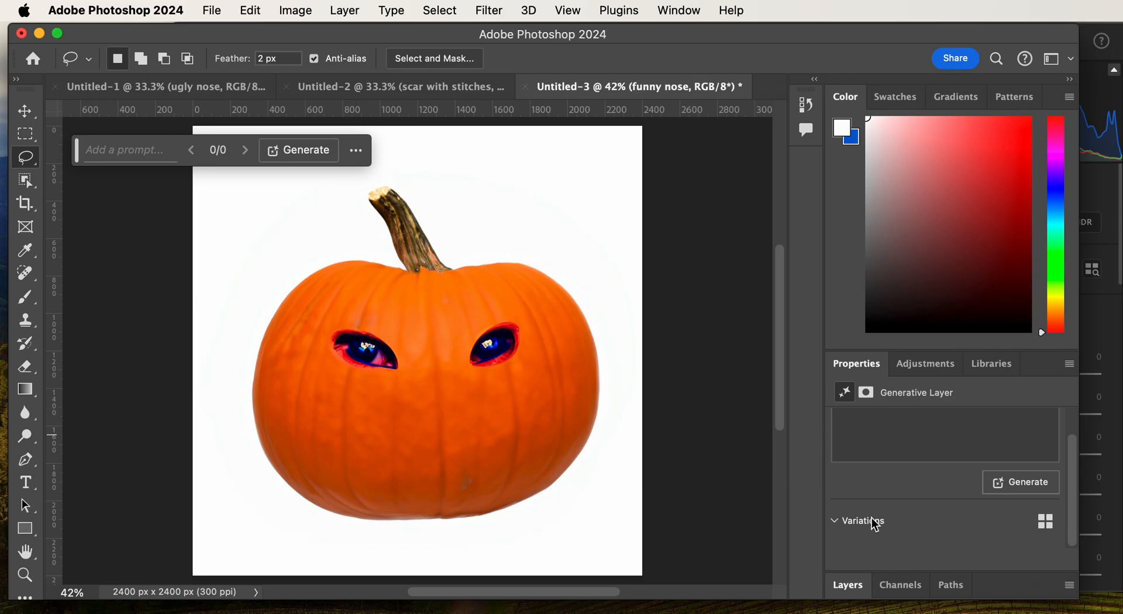
# Delete the emptied funny nose layer
pyautogui.click(849, 585)
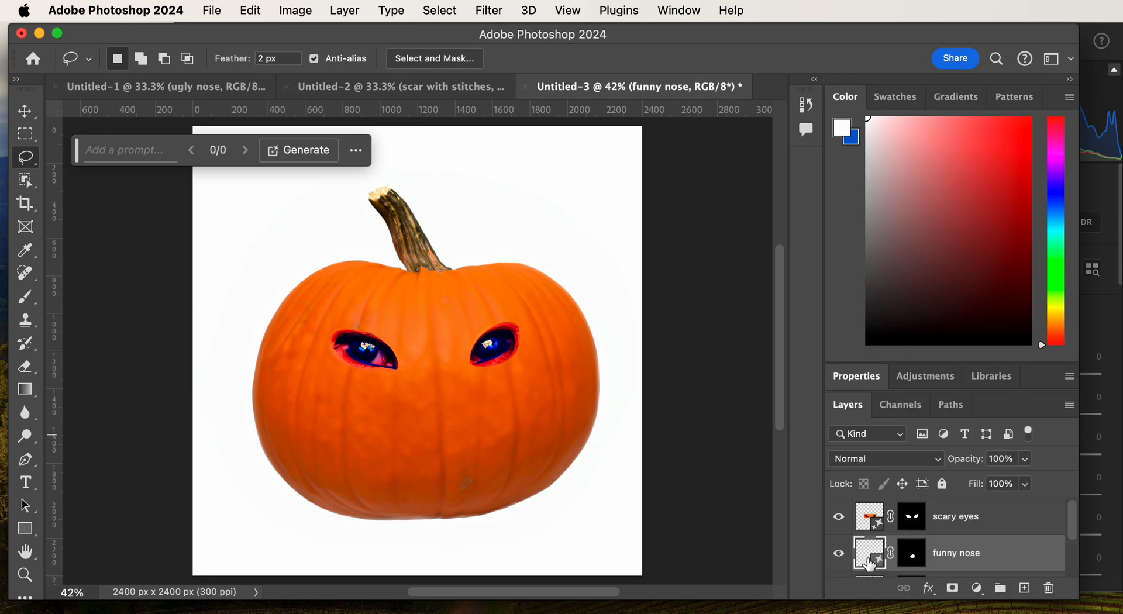
pyautogui.scroll(-3, 953, 532)
pyautogui.scroll(3, 927, 535)
pyautogui.click(1050, 589)
pyautogui.press('Return')
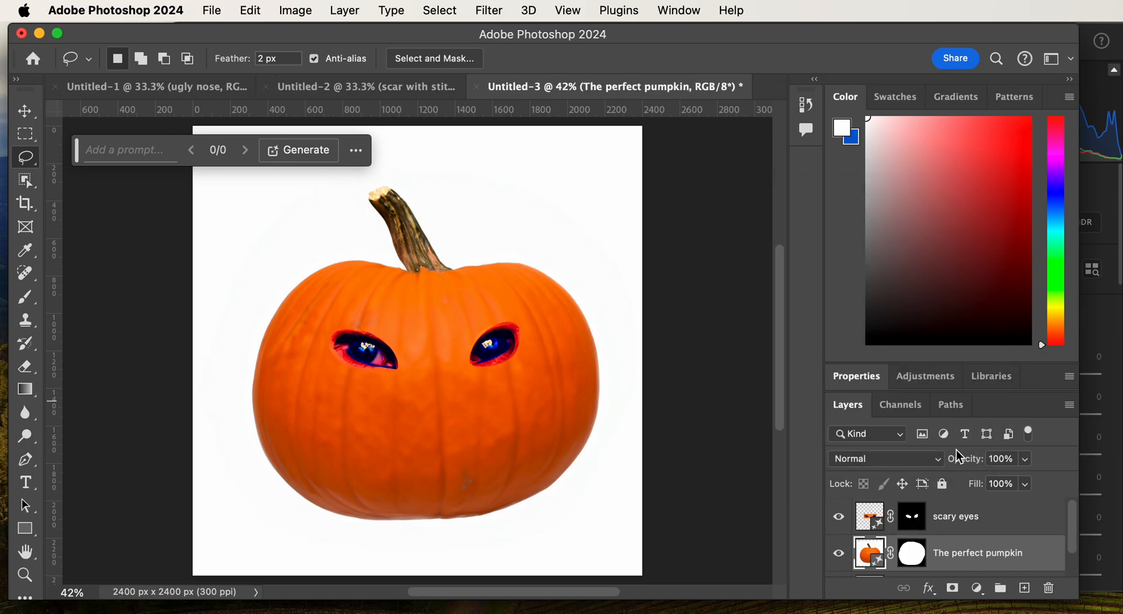
# Lasso a wider rounded area below the eyes on the perfect pumpkin layer and generate "nose" in it with Generative Fill
pyautogui.scroll(-2, 971, 526)
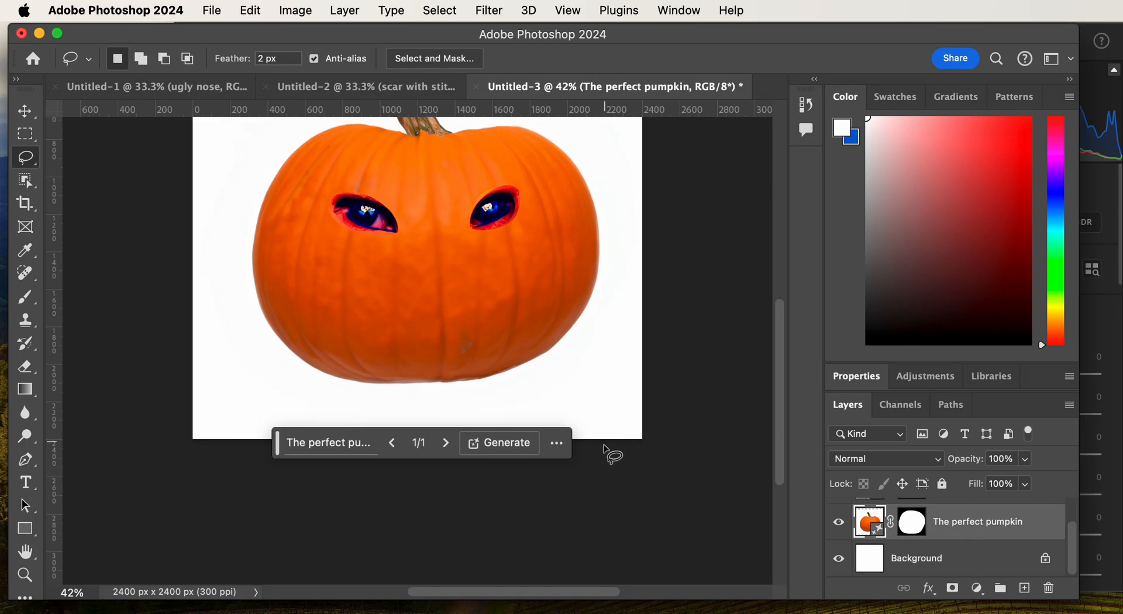
pyautogui.scroll(3, 584, 463)
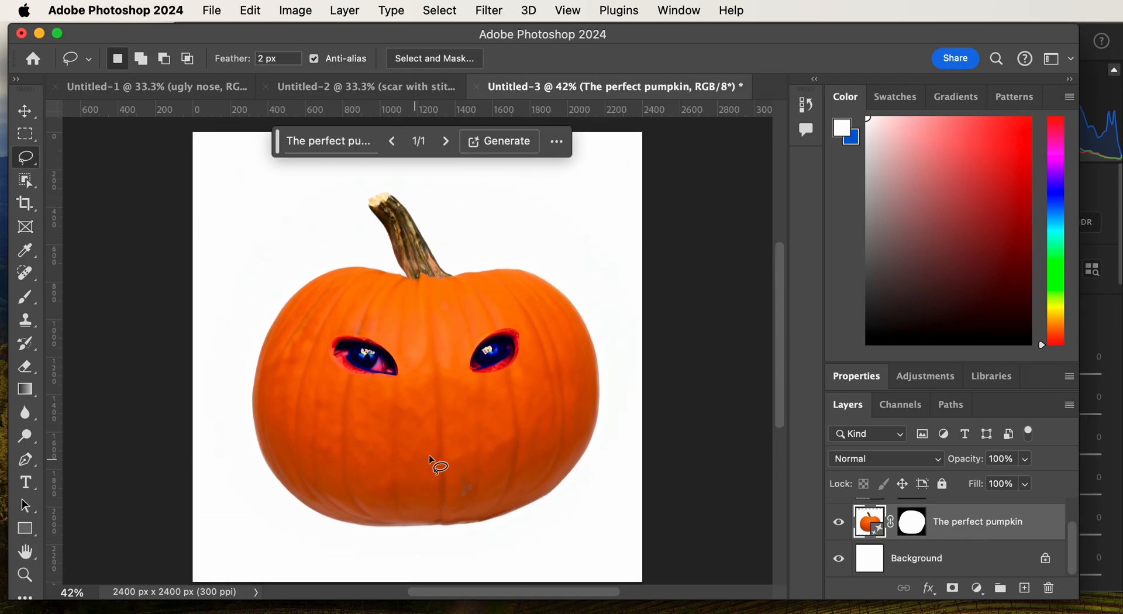
pyautogui.moveTo(435, 401)
pyautogui.mouseDown()
pyautogui.moveTo(407, 408)
pyautogui.moveTo(394, 438)
pyautogui.moveTo(449, 457)
pyautogui.moveTo(487, 431)
pyautogui.moveTo(431, 398)
pyautogui.mouseUp()
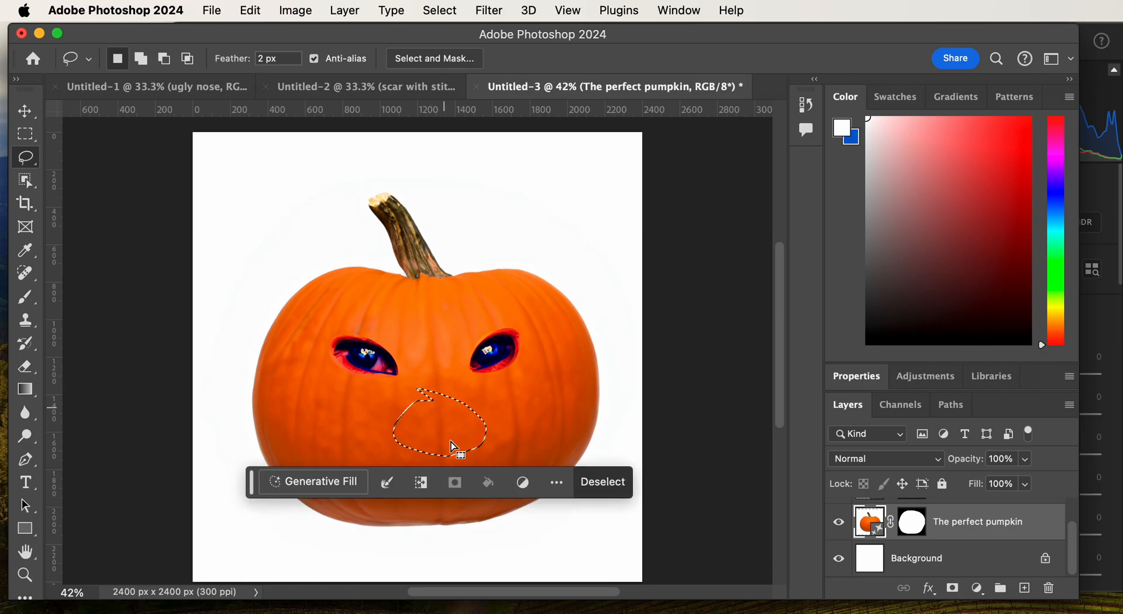
pyautogui.click(327, 481)
pyautogui.write('nose')
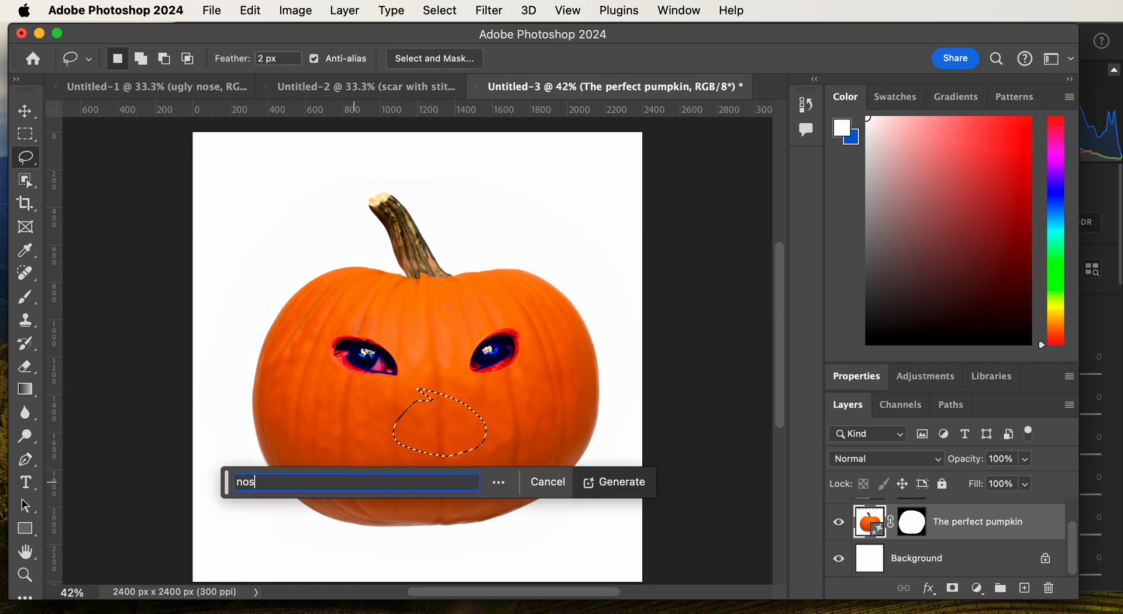
pyautogui.click(621, 493)
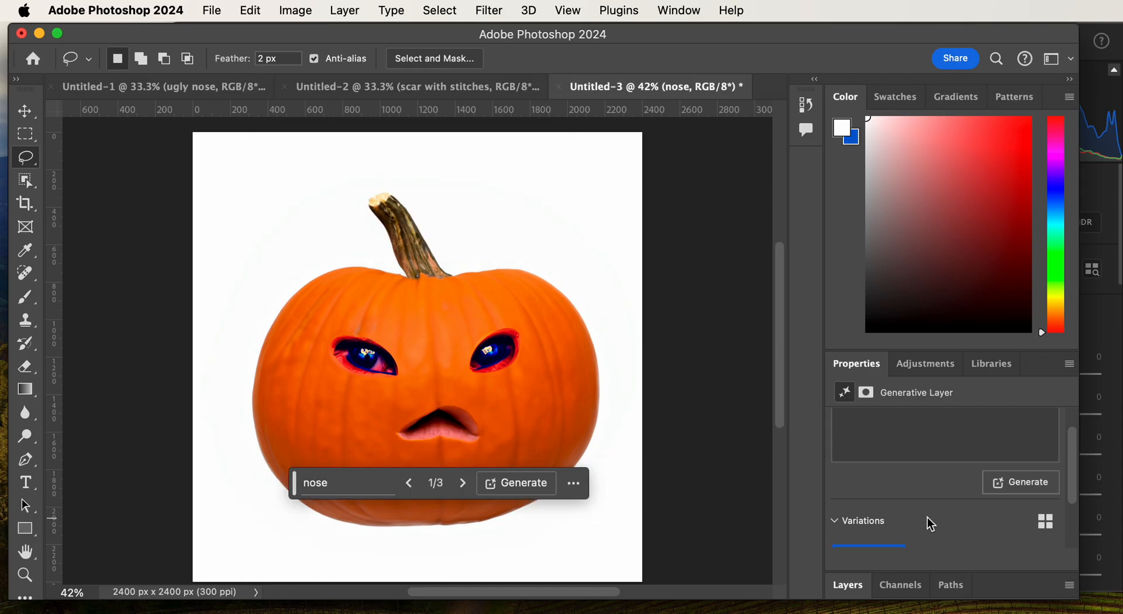
# Preview the nose variations and delete the pink-lipped and the outlined ones, keeping the flatter middle one
pyautogui.scroll(-3, 928, 518)
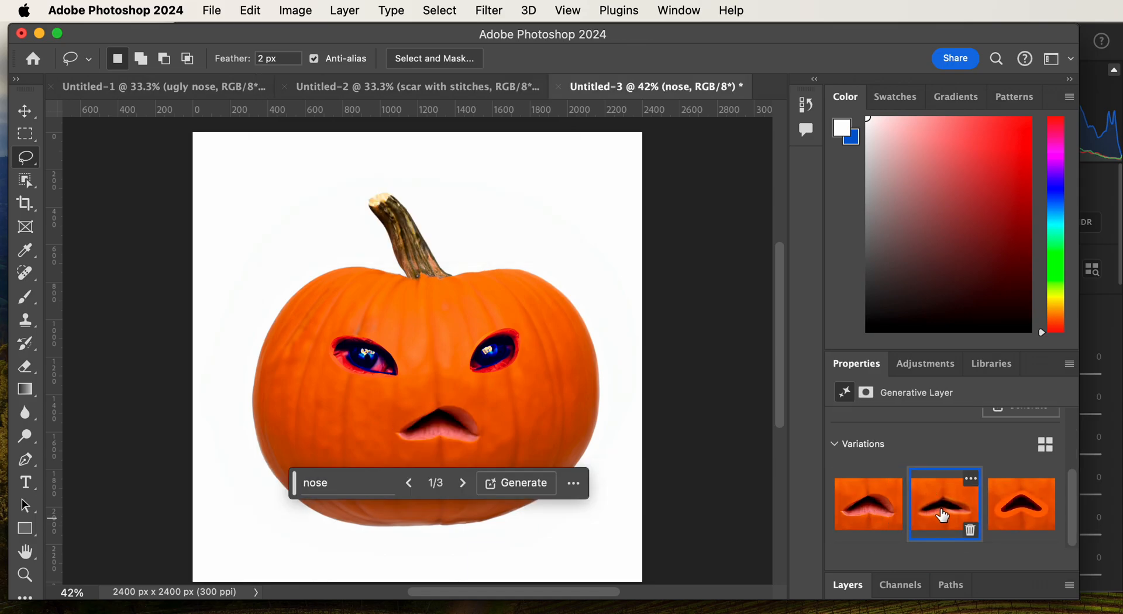
pyautogui.click(947, 514)
pyautogui.click(1018, 511)
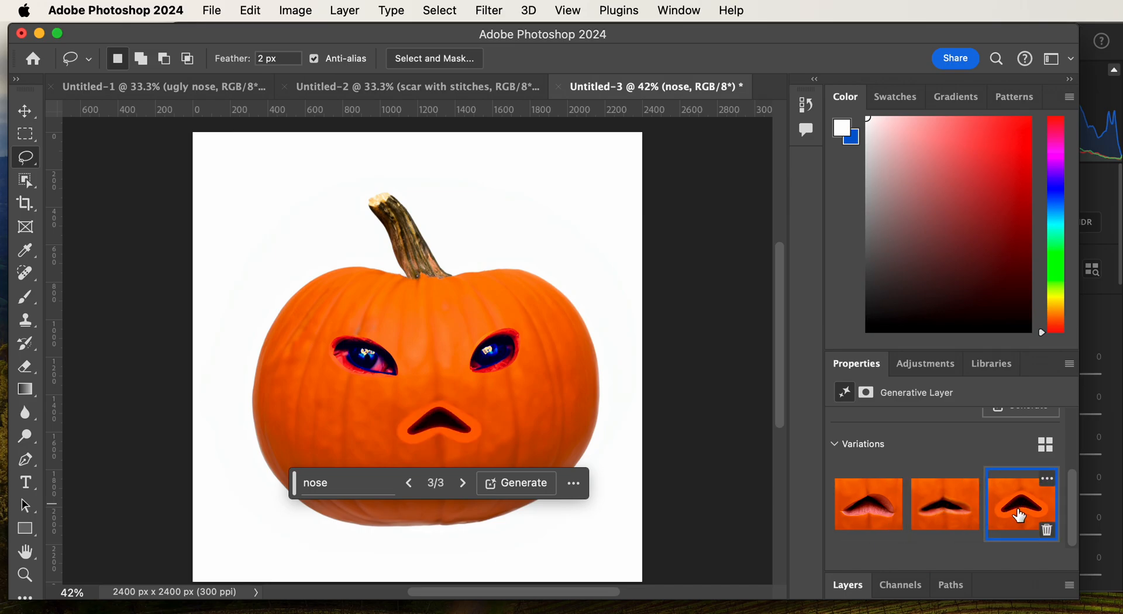
pyautogui.click(1048, 531)
pyautogui.click(878, 514)
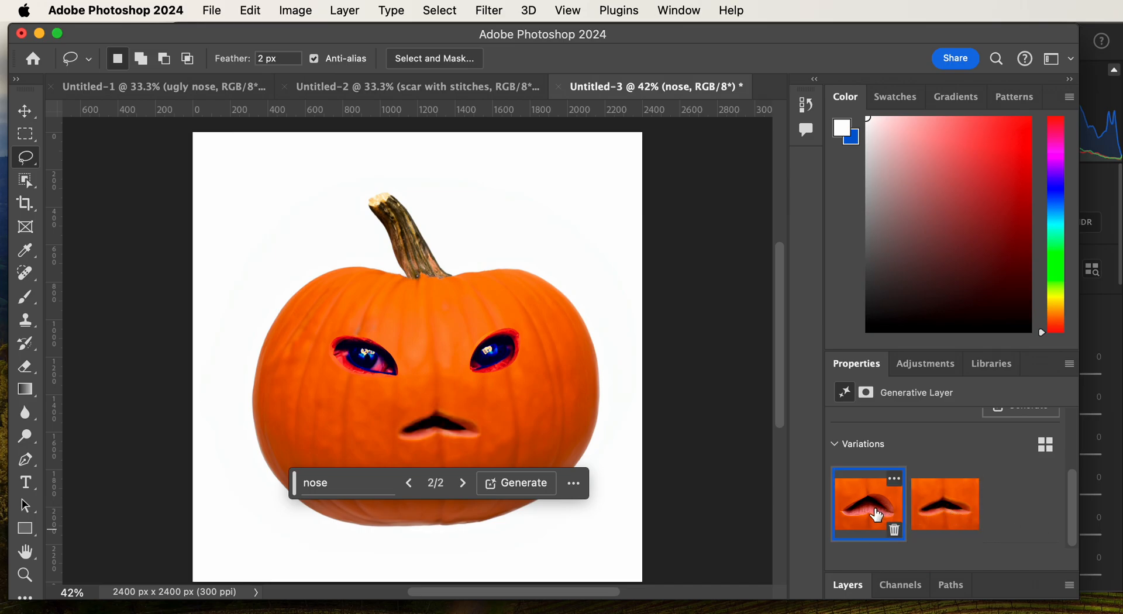
pyautogui.click(896, 531)
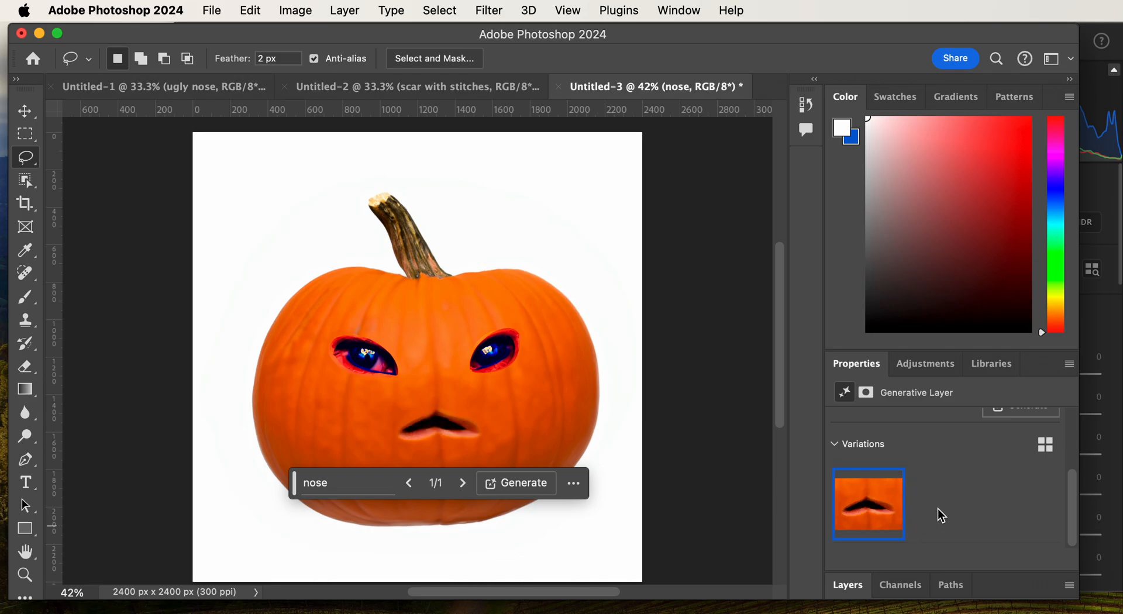
# Select the perfect pumpkin layer, lasso a wide smile-shaped area below the nose, and generate "mouth with fangs" in it
pyautogui.moveTo(295, 484); pyautogui.dragTo(221, 551)
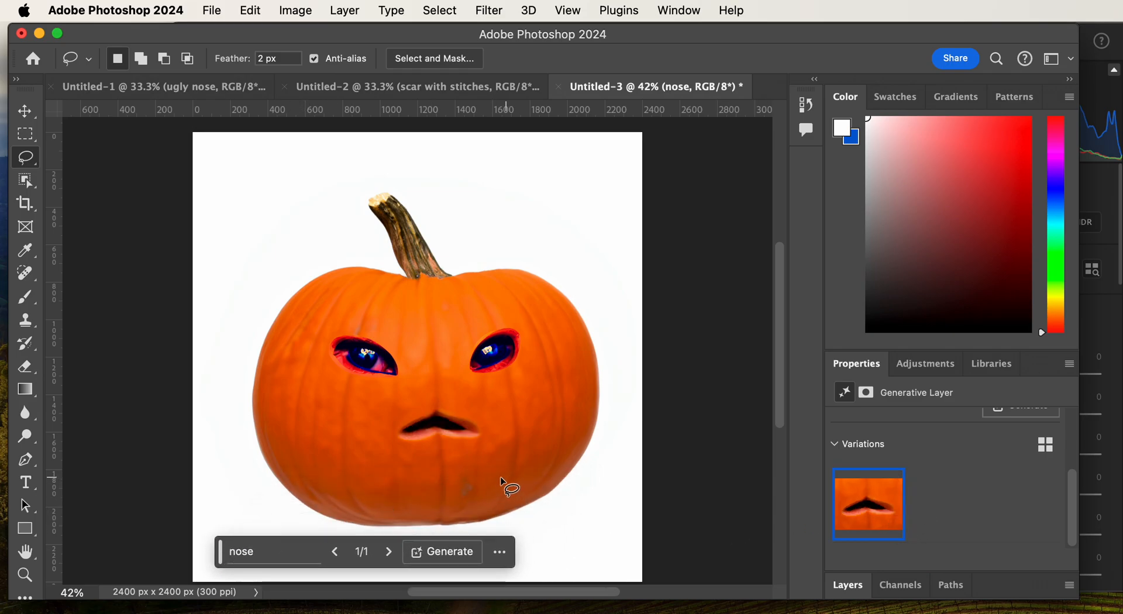
pyautogui.click(846, 584)
pyautogui.click(972, 560)
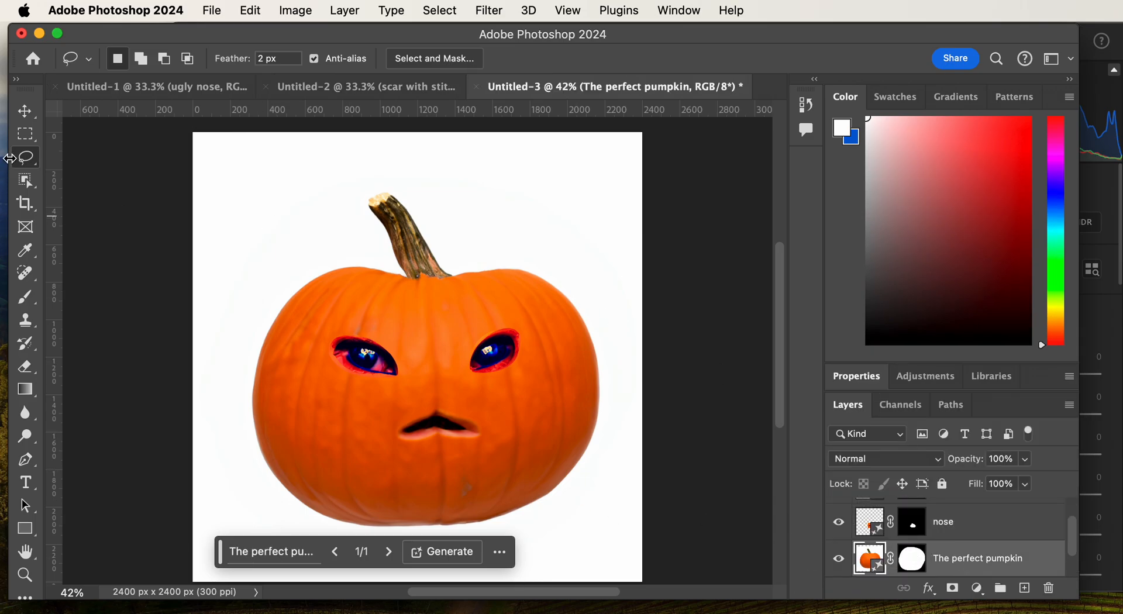
pyautogui.moveTo(523, 437)
pyautogui.mouseDown()
pyautogui.moveTo(411, 462)
pyautogui.moveTo(331, 440)
pyautogui.moveTo(330, 461)
pyautogui.moveTo(344, 479)
pyautogui.moveTo(379, 488)
pyautogui.moveTo(473, 491)
pyautogui.moveTo(514, 477)
pyautogui.moveTo(535, 432)
pyautogui.moveTo(518, 442)
pyautogui.mouseUp()
pyautogui.click(310, 519)
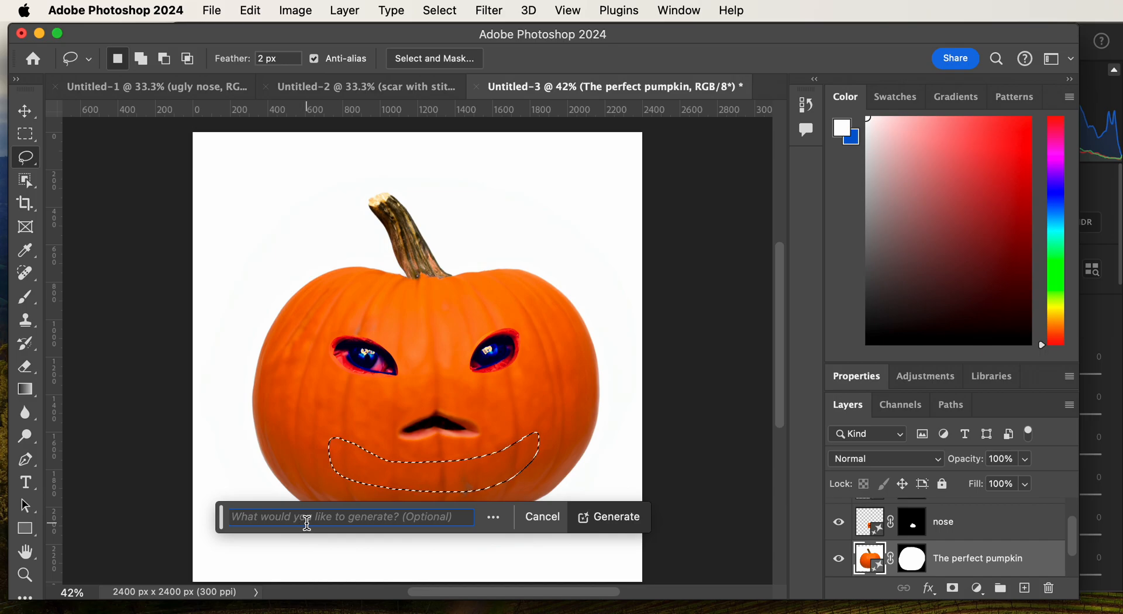
pyautogui.write('mouth with fangs')
pyautogui.press('Return')
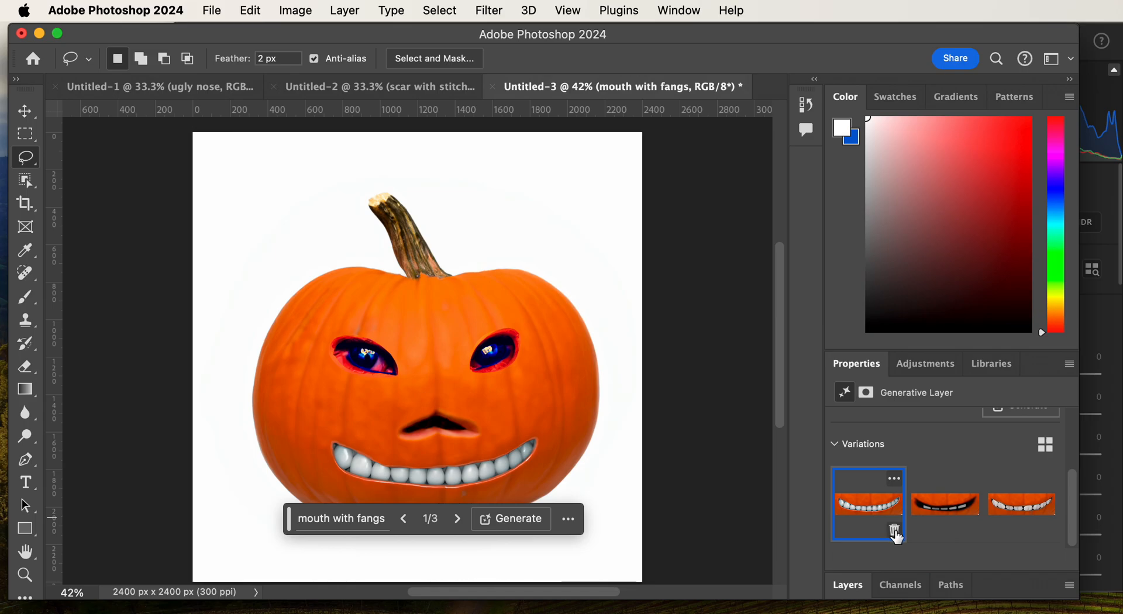
# Delete the first mouth variation with the even row of teeth and generate another set of "mouth with fangs" variations
pyautogui.click(895, 532)
pyautogui.click(953, 511)
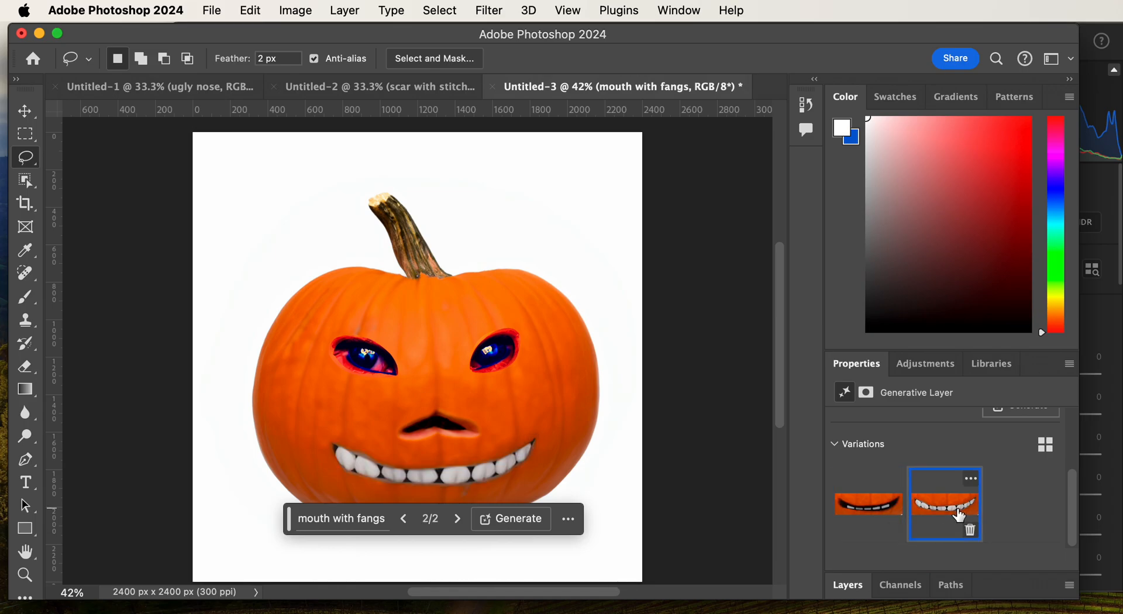
pyautogui.click(1019, 413)
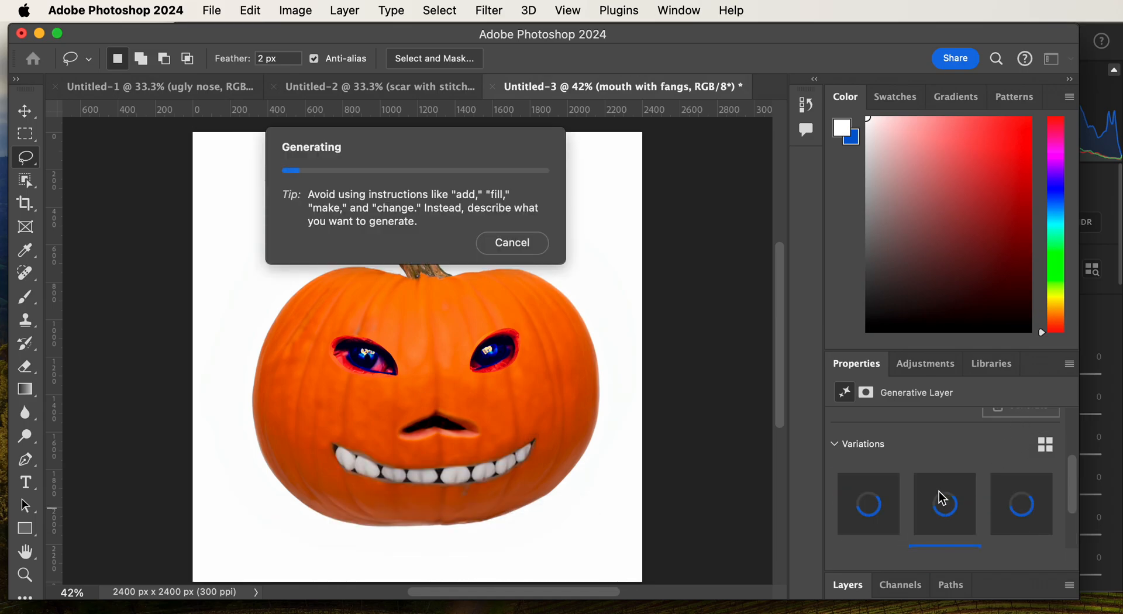
pyautogui.moveTo(894, 489)
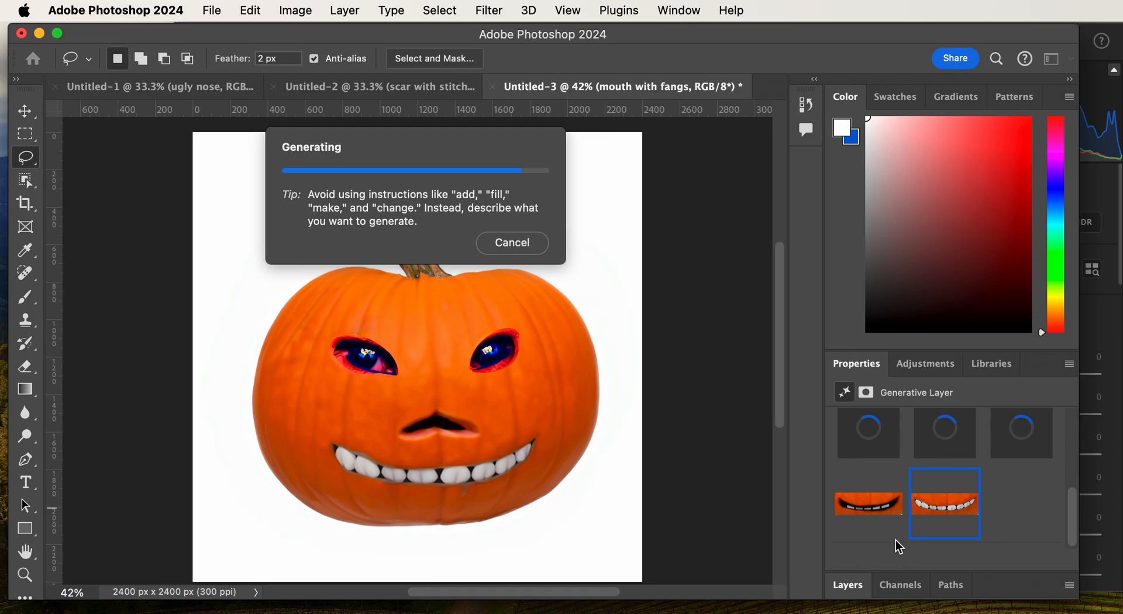
# Preview the mouth variations and delete all except the smile with rounded white teeth and dark open corners
pyautogui.click(896, 534)
pyautogui.click(872, 505)
pyautogui.click(1016, 425)
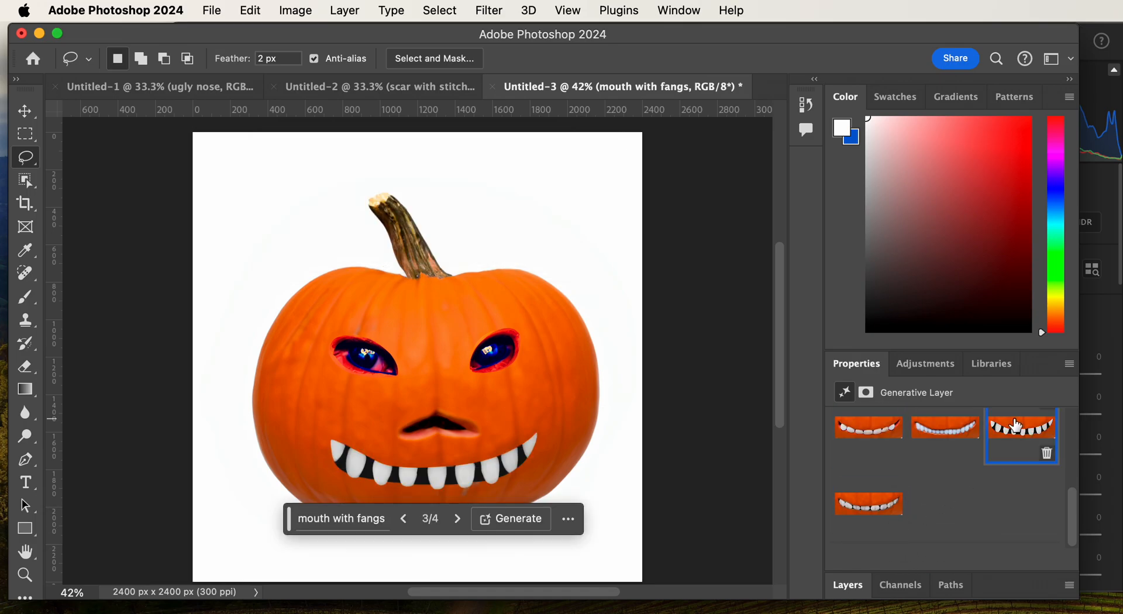
pyautogui.click(950, 430)
pyautogui.click(869, 433)
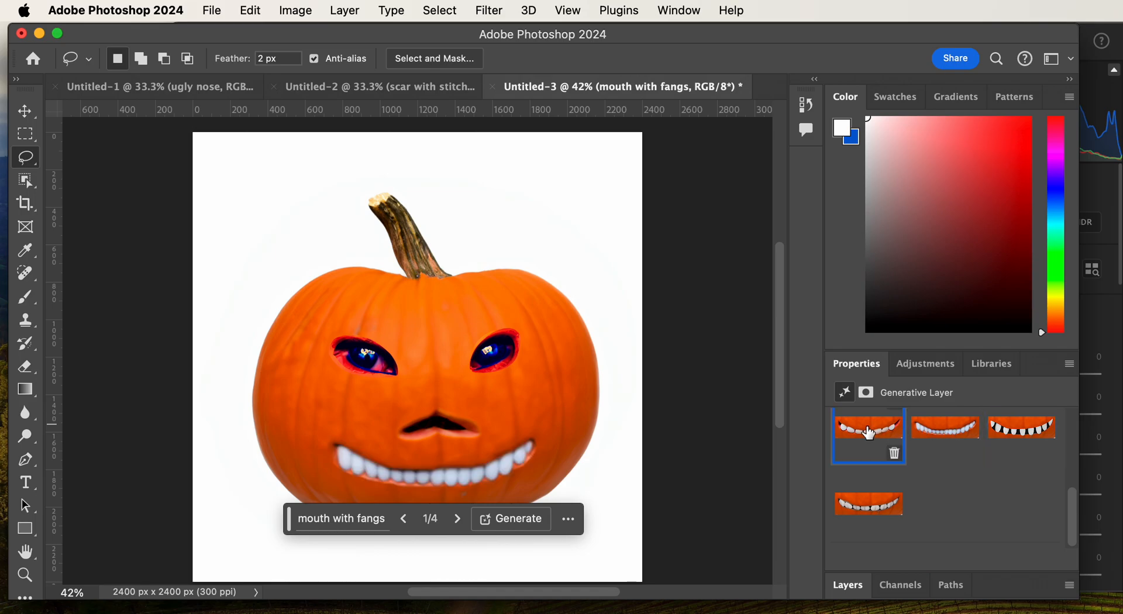
pyautogui.click(970, 453)
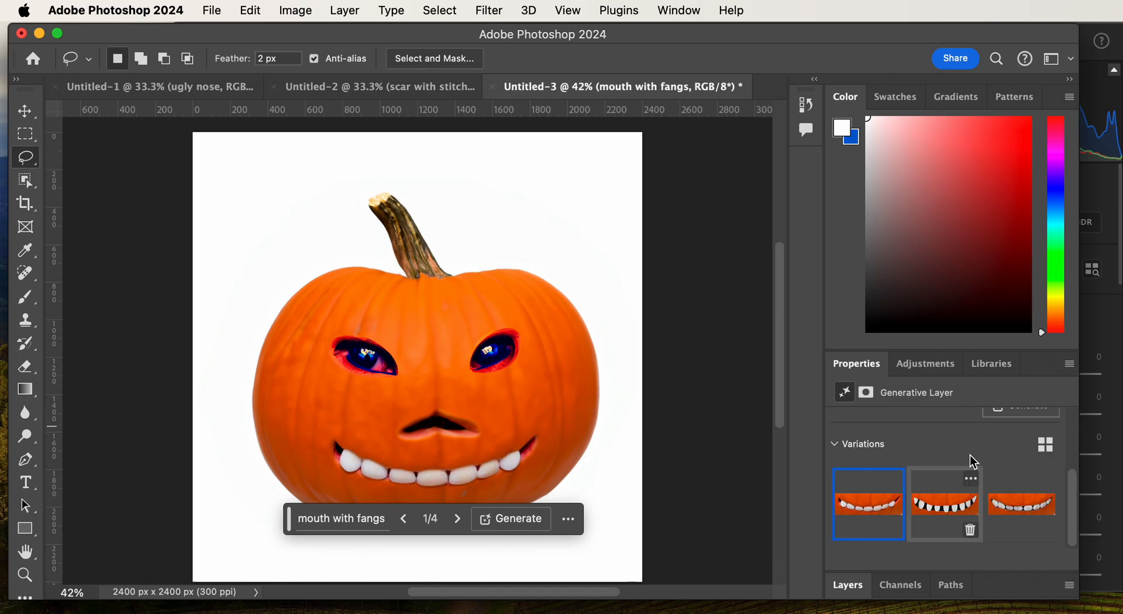
pyautogui.click(1039, 506)
pyautogui.click(1047, 529)
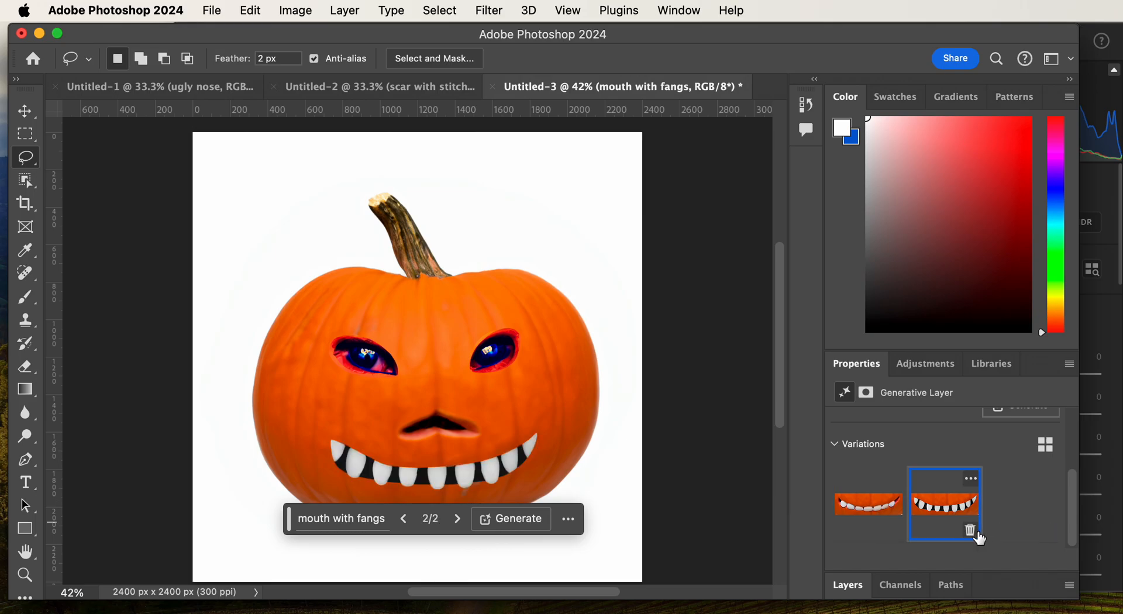
pyautogui.click(972, 531)
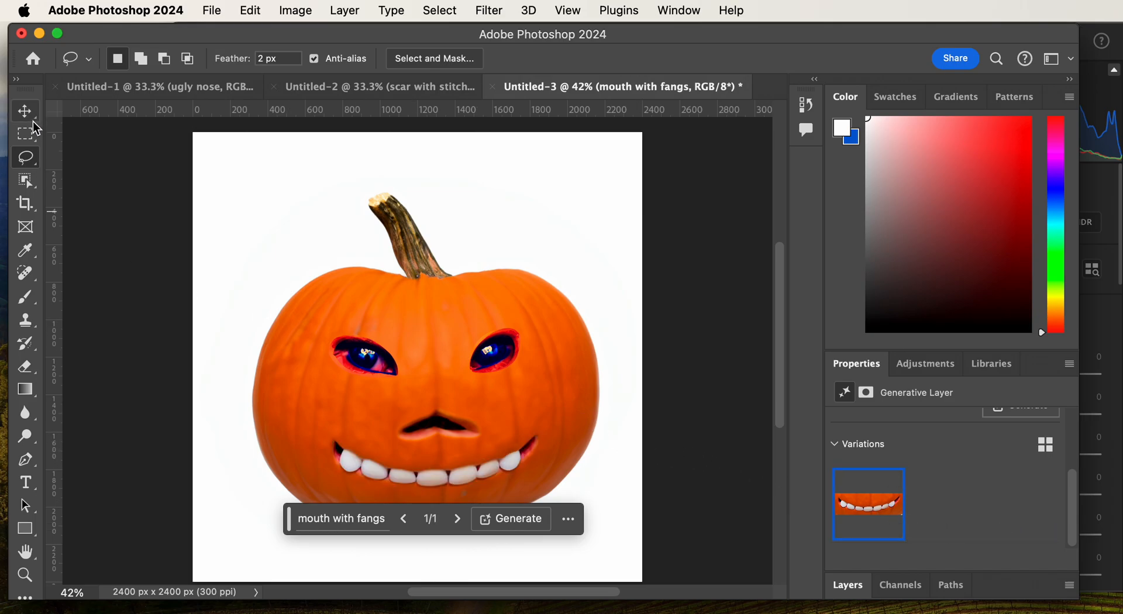
# Enlarge the layer list to show the whole stack from scary eyes down to the background
pyautogui.click(848, 585)
pyautogui.scroll(5, 923, 492)
pyautogui.scroll(-2, 924, 493)
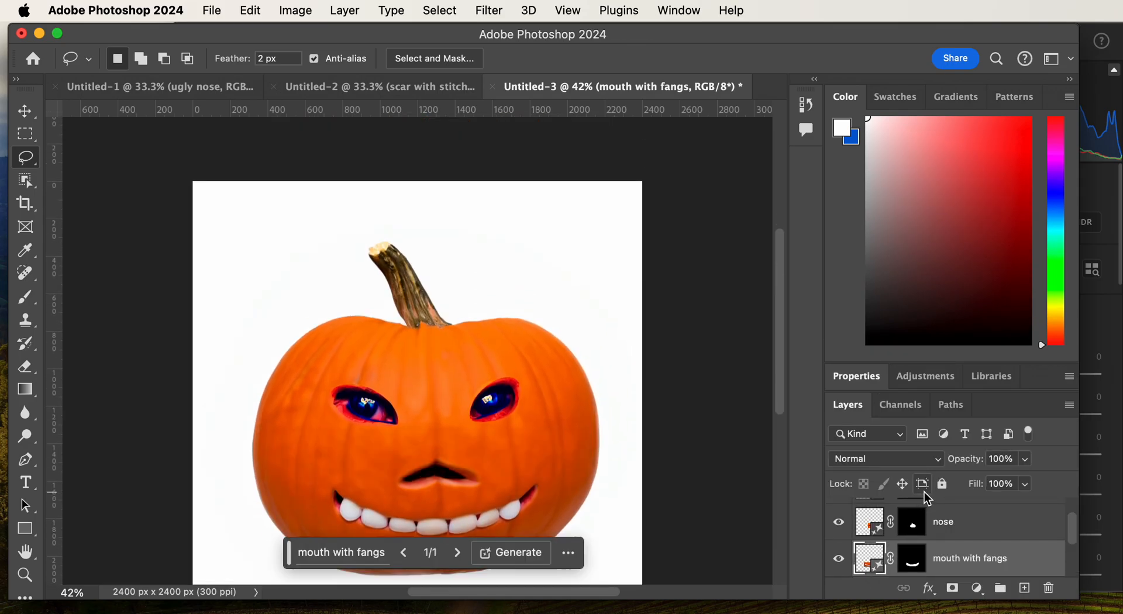
pyautogui.moveTo(946, 364); pyautogui.dragTo(929, 176)
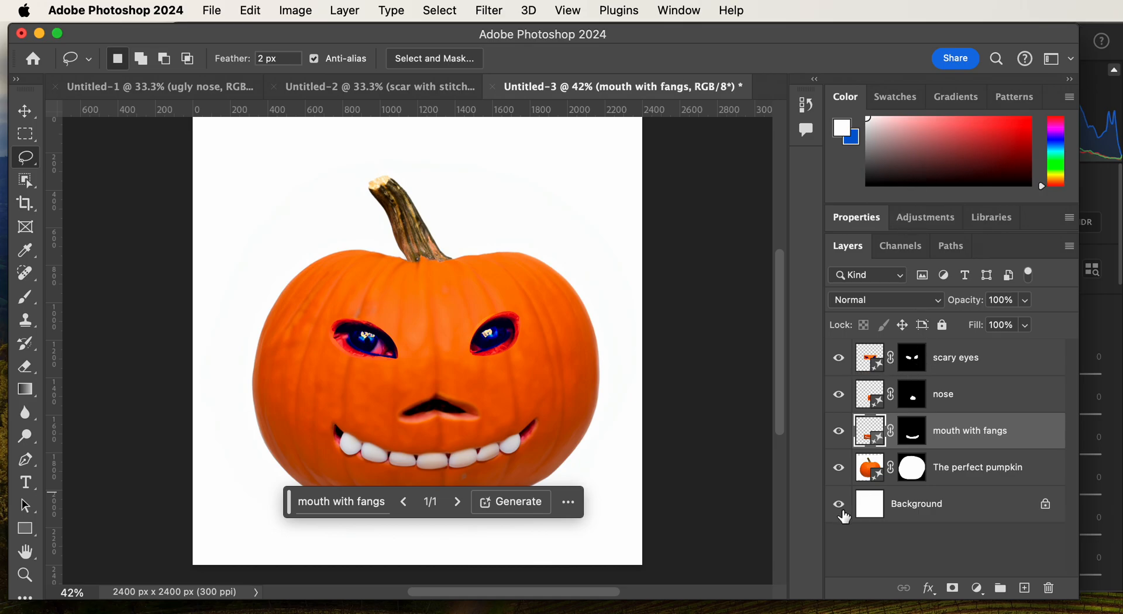
# Select the perfect pumpkin layer, lasso a thin slanted area above the left-hand eye, and try to generate "stitches" in it
pyautogui.click(868, 467)
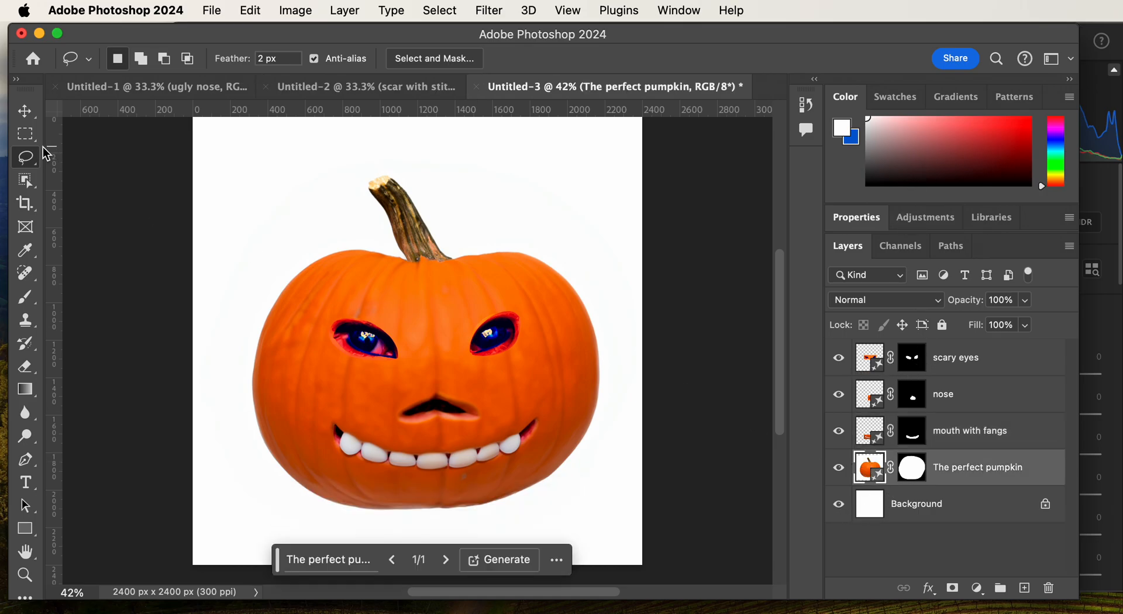
pyautogui.moveTo(341, 286); pyautogui.dragTo(330, 290)
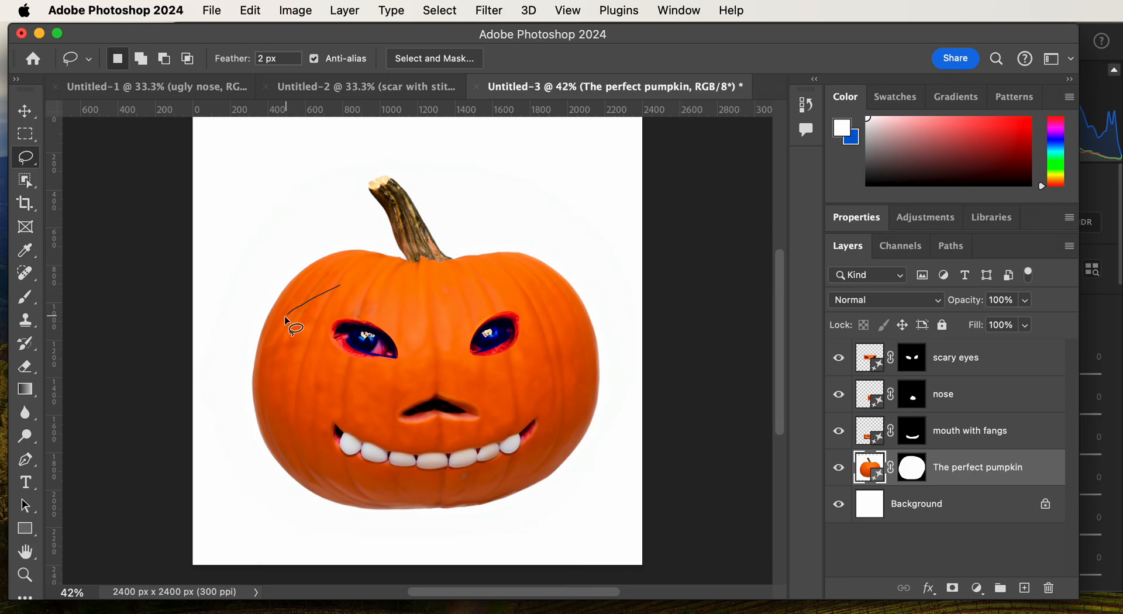
pyautogui.moveTo(281, 330); pyautogui.dragTo(359, 275)
pyautogui.click(193, 352)
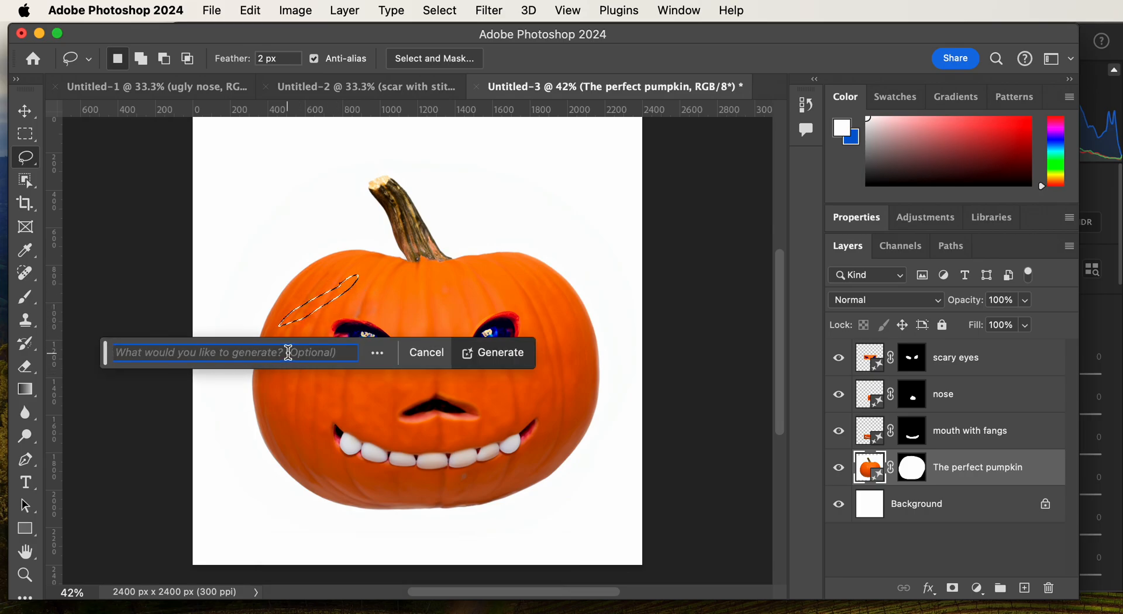
pyautogui.write('stich')
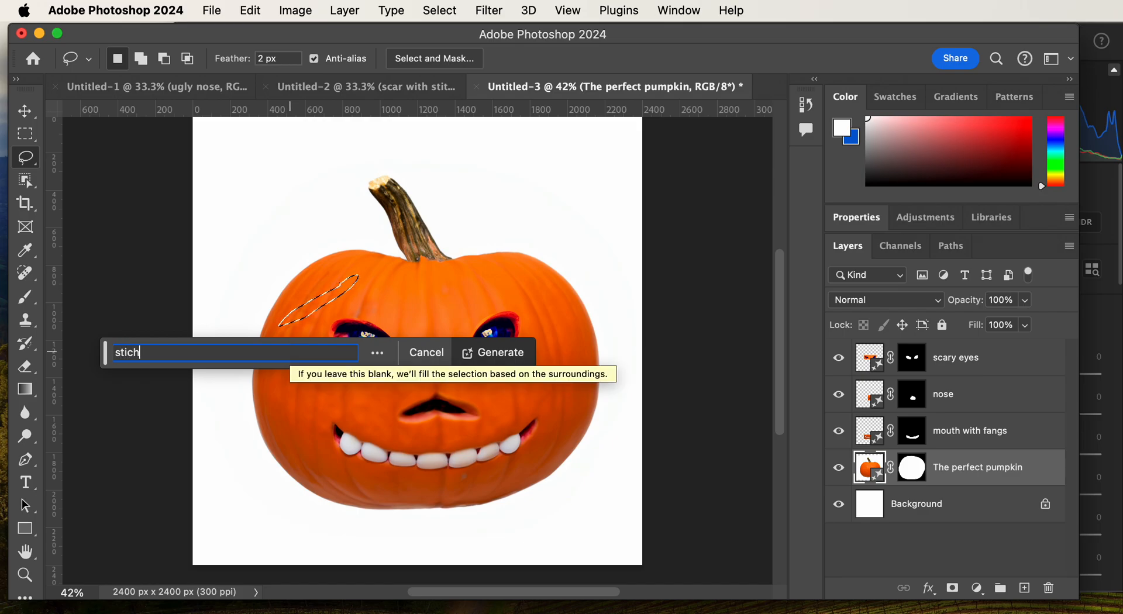
pyautogui.press('BackSpace')
pyautogui.press('BackSpace')
pyautogui.write('tches')
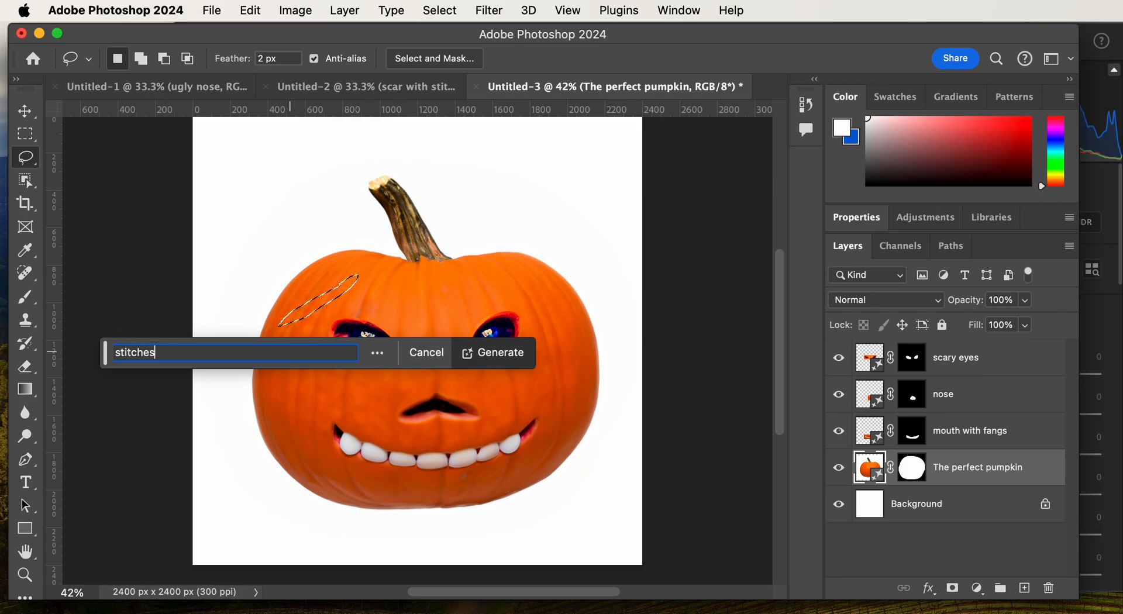
pyautogui.press('Return')
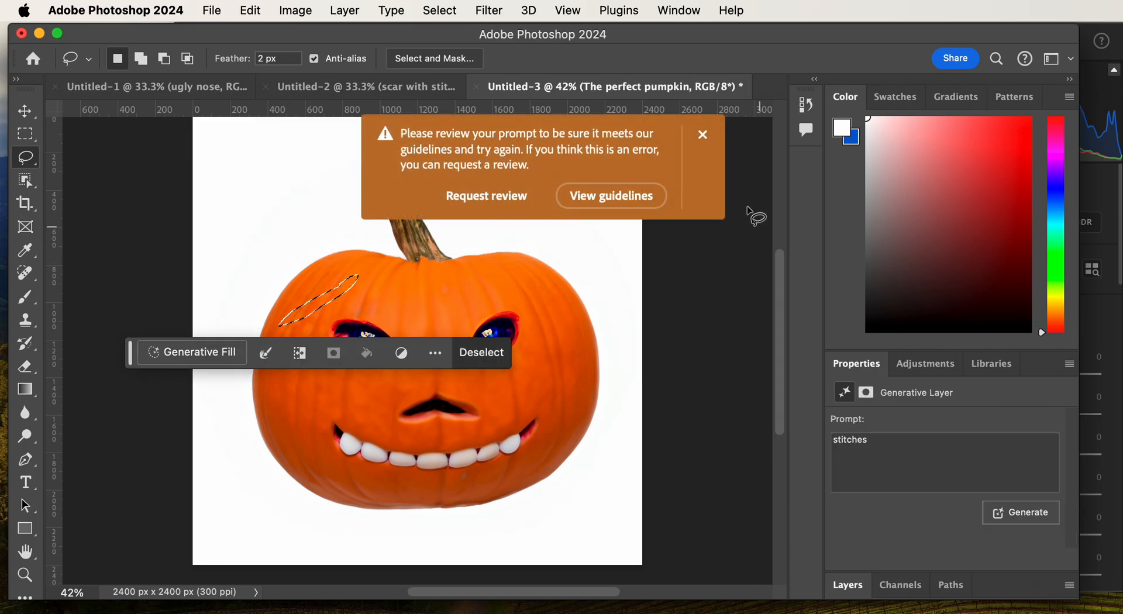
pyautogui.click(702, 135)
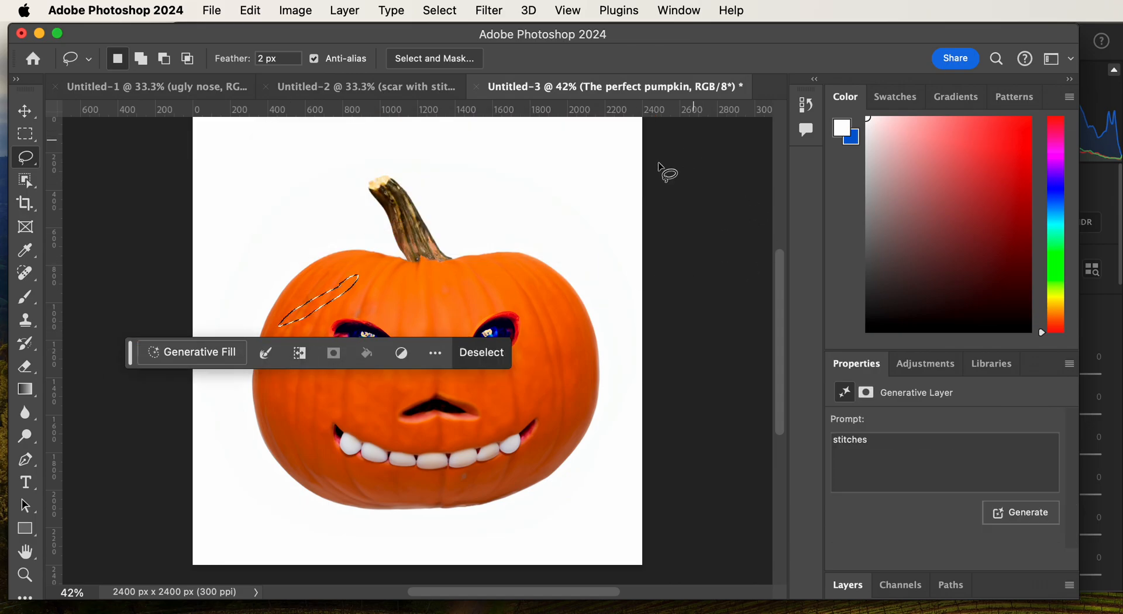
# Try once more to generate "stitches" in the same slanted selection with the perfect pumpkin layer active
pyautogui.click(177, 354)
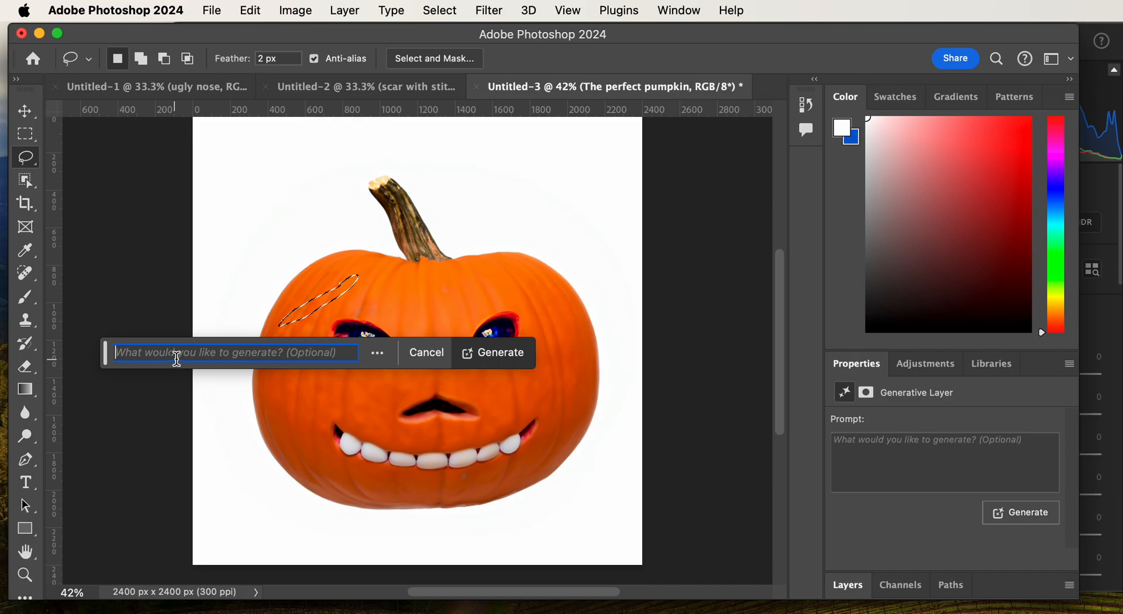
pyautogui.click(852, 585)
pyautogui.scroll(-5, 886, 551)
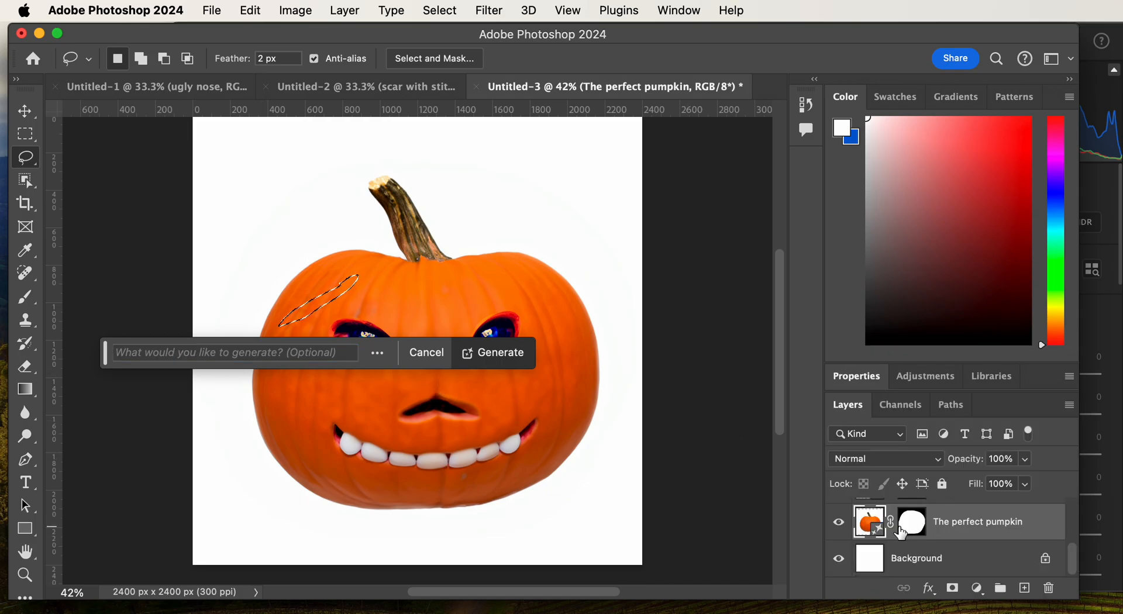
pyautogui.click(203, 353)
pyautogui.write('stitche')
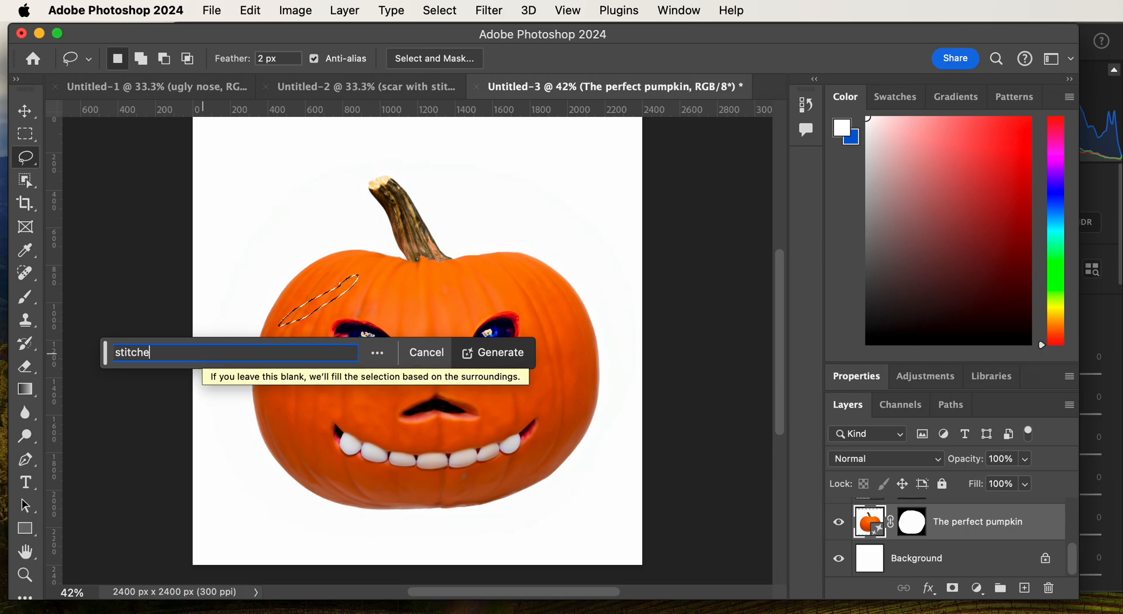
pyautogui.write('s')
pyautogui.press('Return')
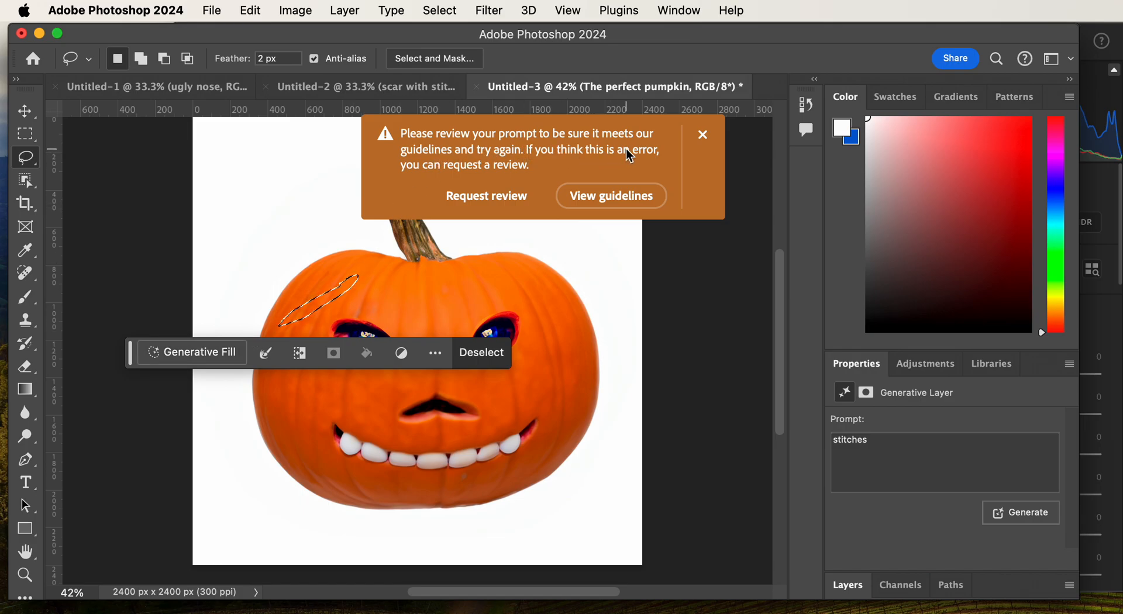
pyautogui.click(702, 135)
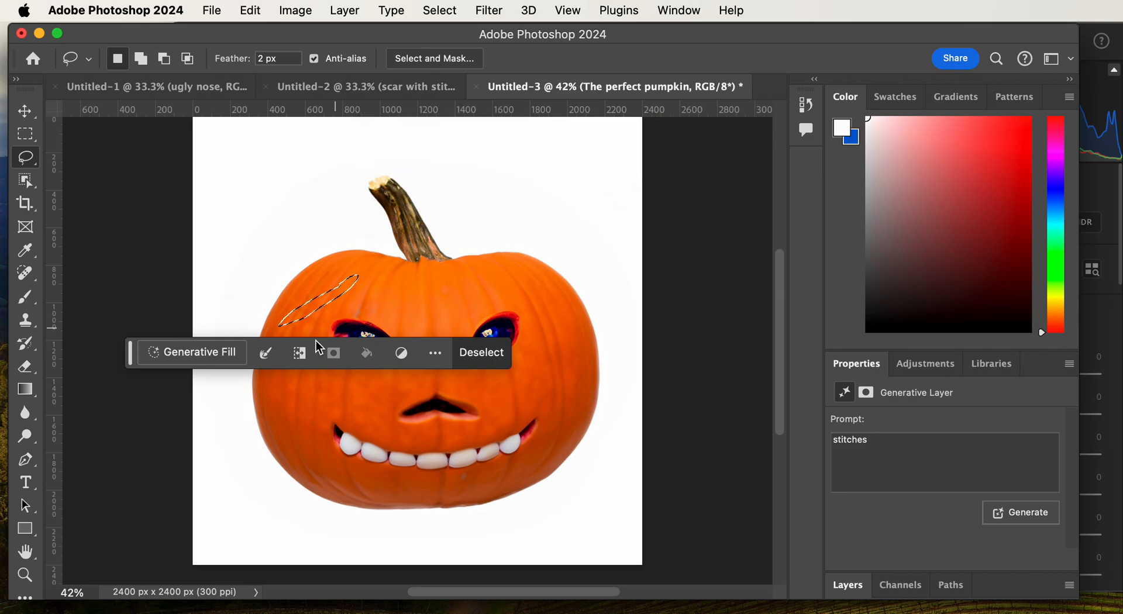
# Generate "scar with stitches" in the slanted selection above the left-hand eye
pyautogui.click(186, 355)
pyautogui.write('scar with st')
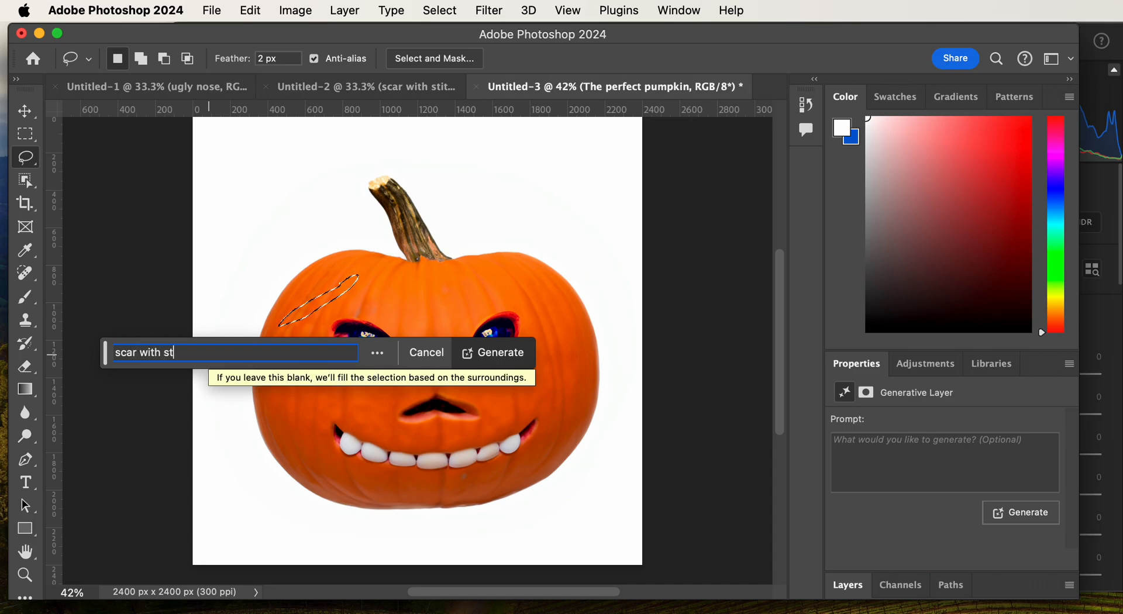
pyautogui.write('itches')
pyautogui.press('Return')
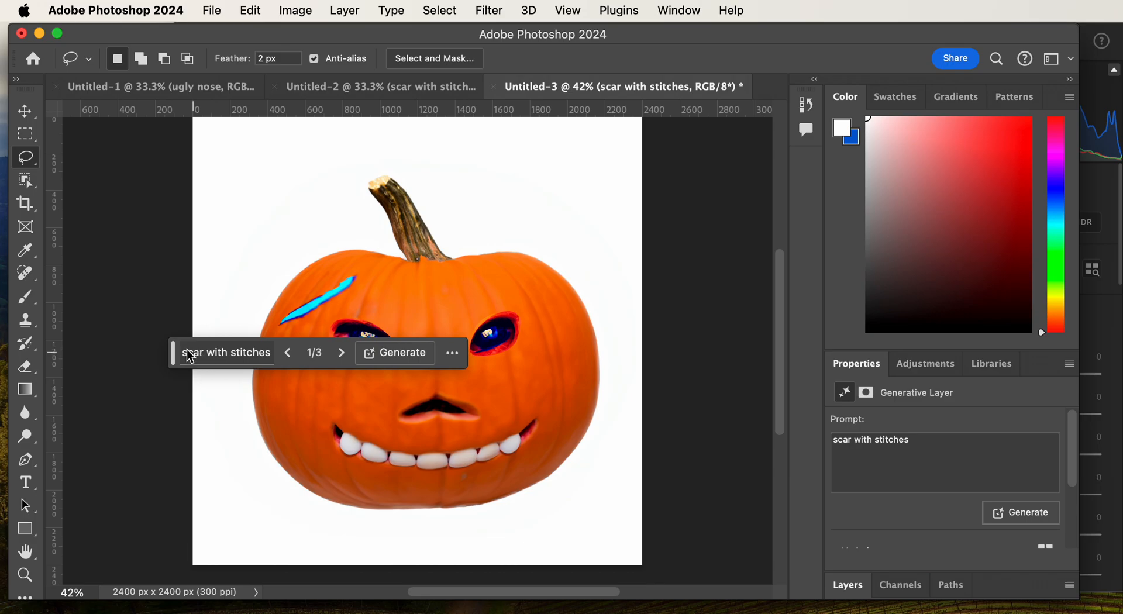
# Move the prompt bar off the eyes, preview the scar variations, and delete all three of them
pyautogui.moveTo(173, 352); pyautogui.dragTo(117, 507)
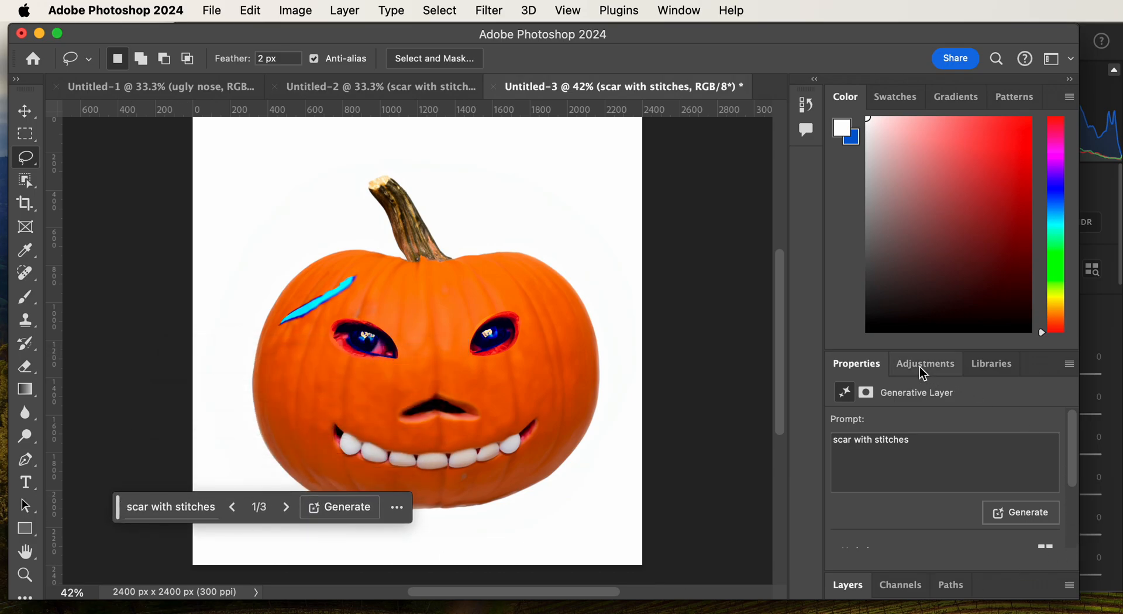
pyautogui.scroll(-3, 915, 499)
pyautogui.click(943, 504)
pyautogui.click(1021, 511)
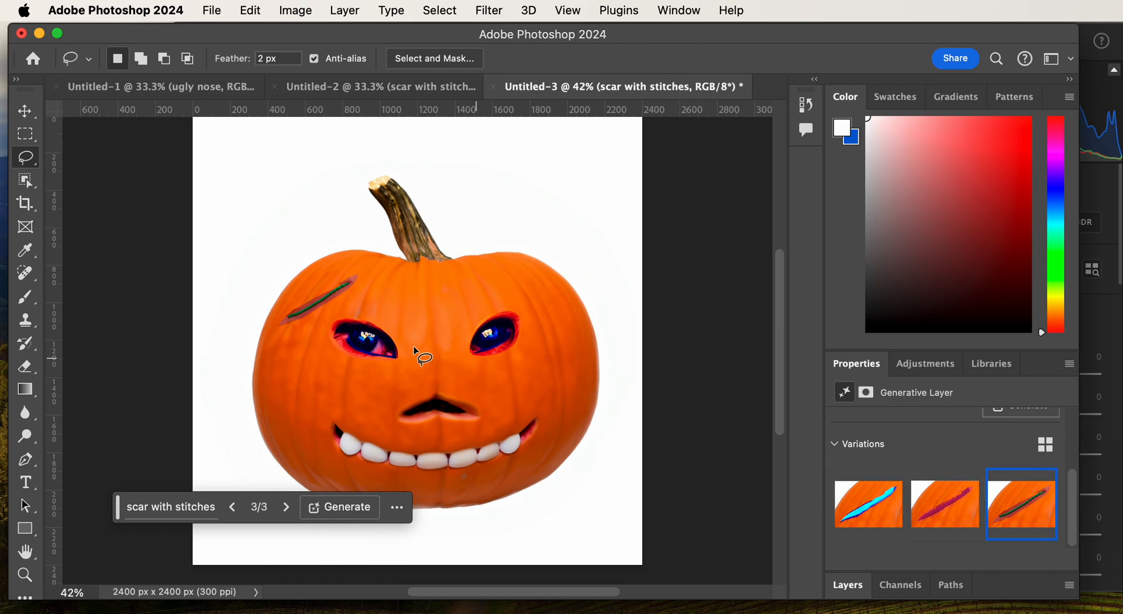
pyautogui.click(893, 539)
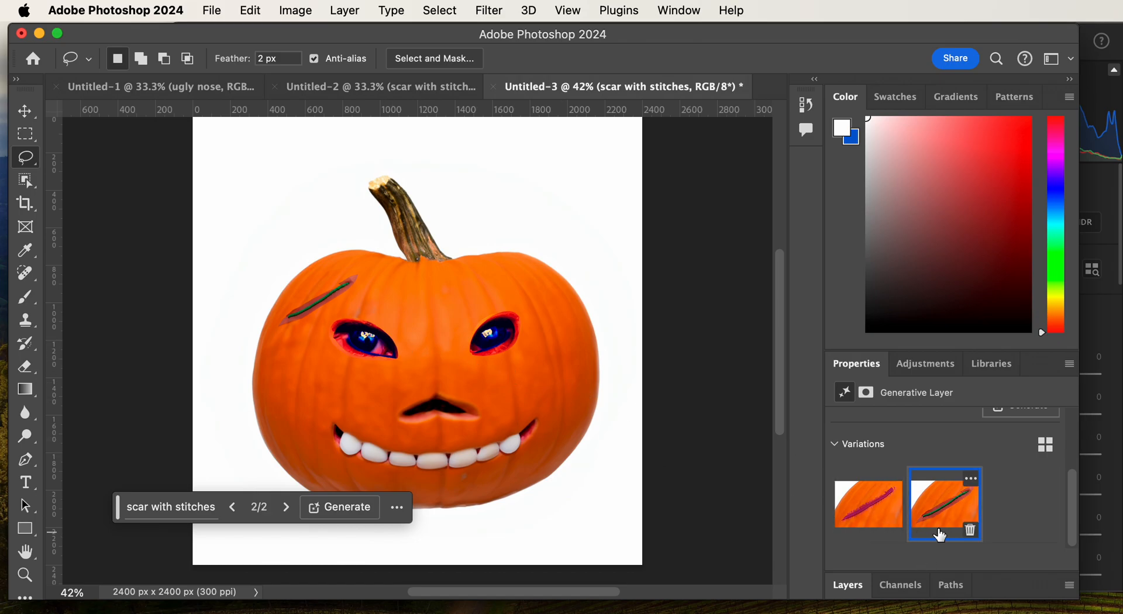
pyautogui.click(970, 536)
pyautogui.click(894, 539)
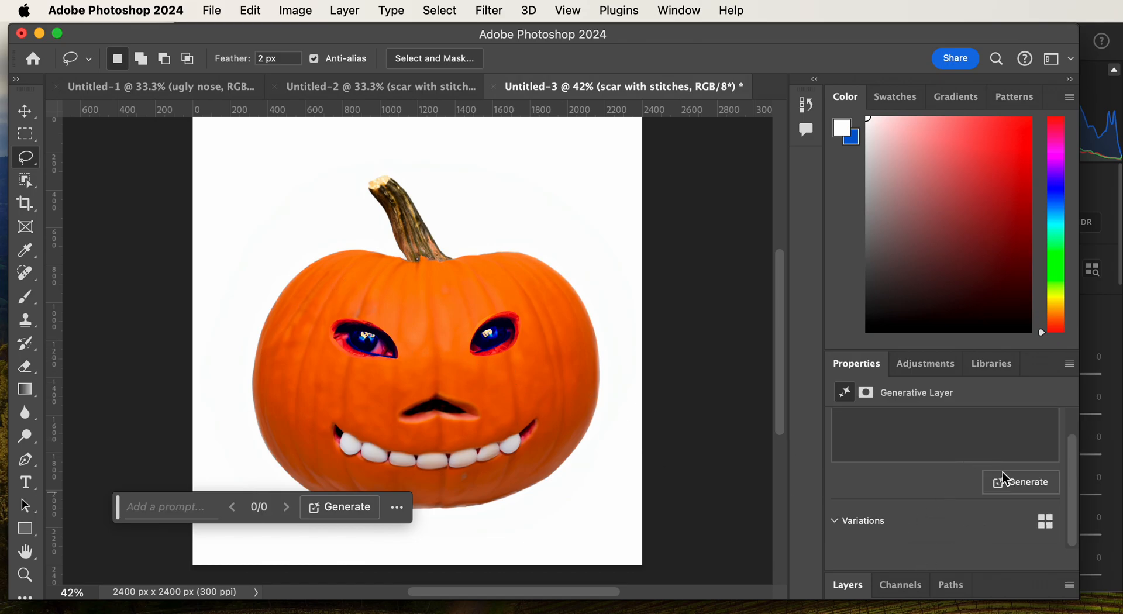
# Generate new variations on the scar with stitches layer with an empty prompt, and delete them all
pyautogui.click(1015, 484)
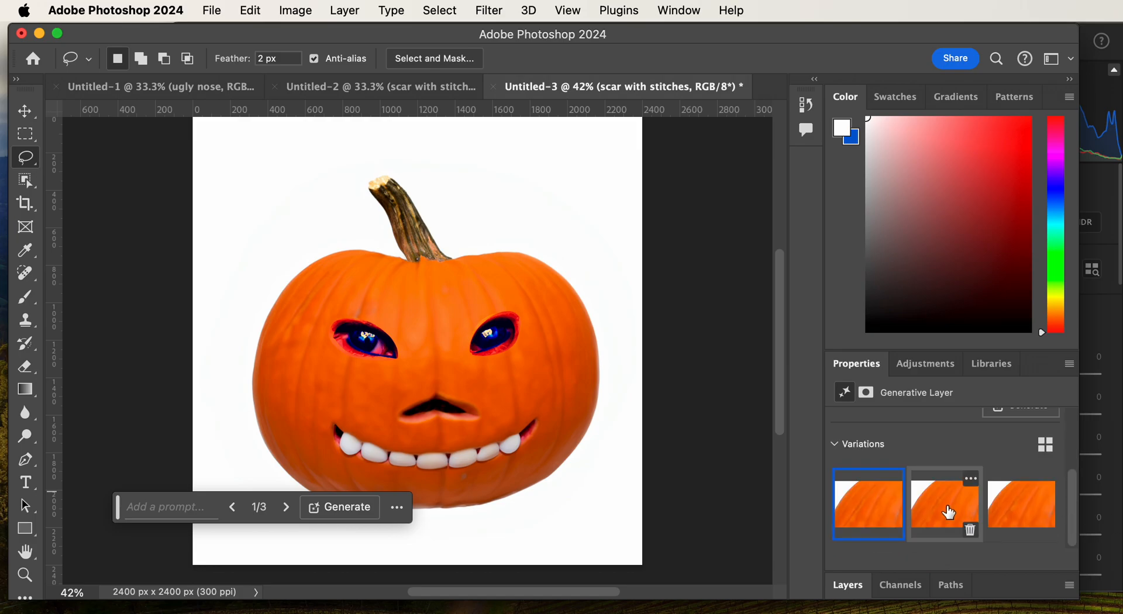
pyautogui.click(1032, 506)
pyautogui.click(1046, 530)
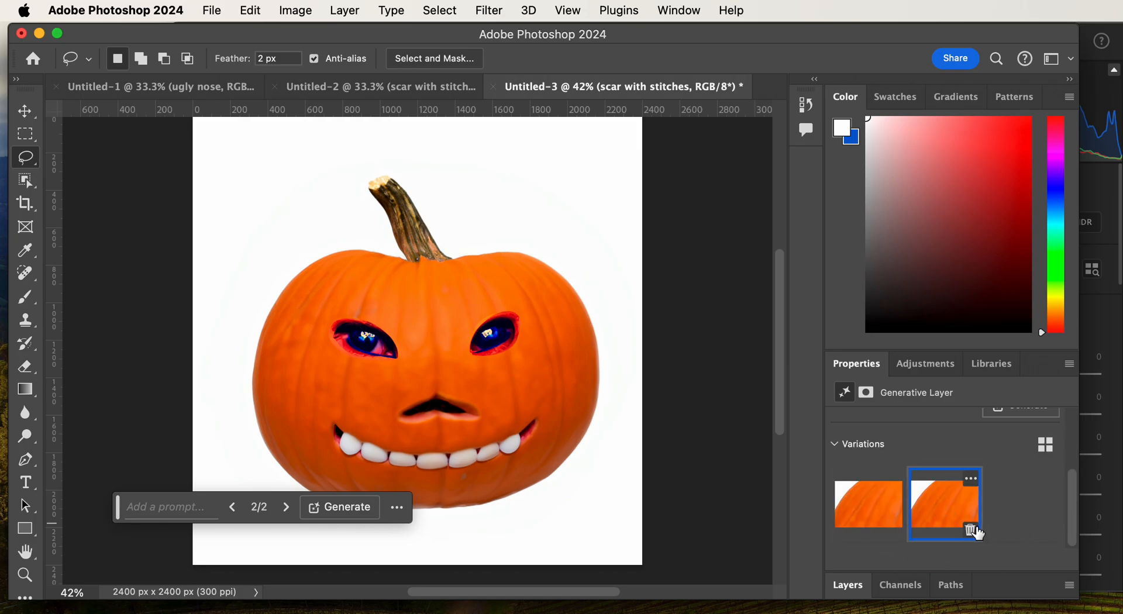
pyautogui.click(971, 530)
pyautogui.click(891, 529)
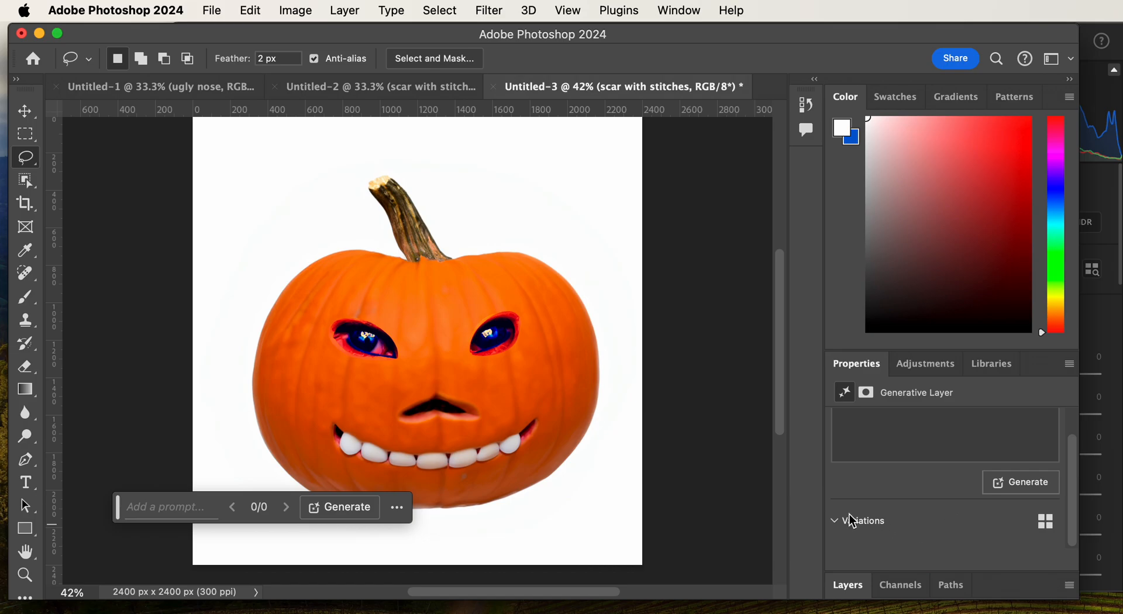
# Select the perfect pumpkin layer, lasso a wider slanted area above the left-hand eye, and generate "scar with stitches" in it
pyautogui.click(857, 584)
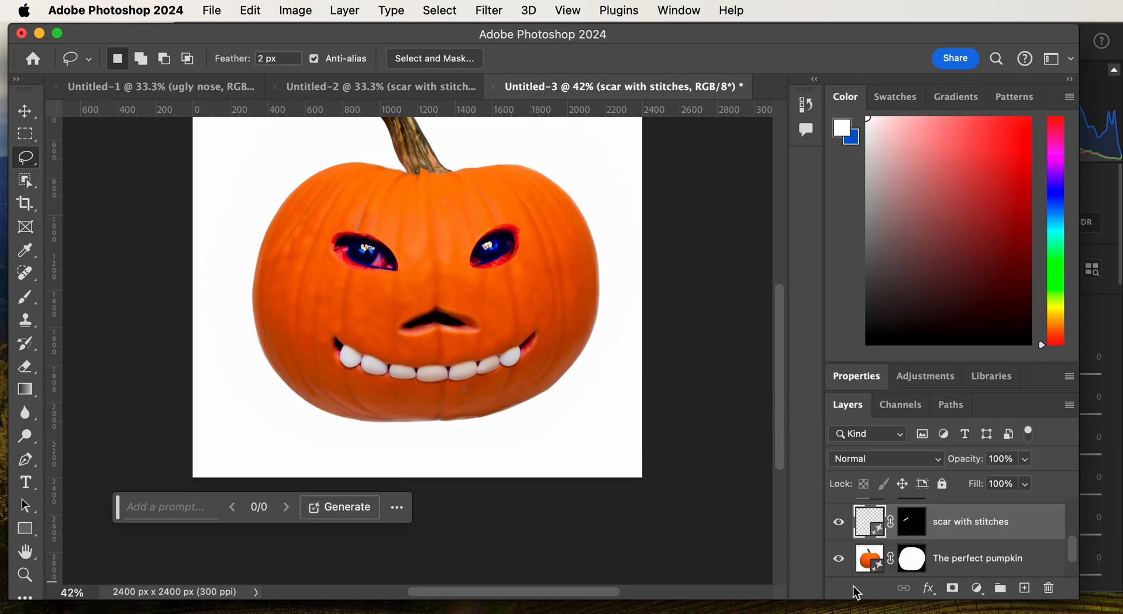
pyautogui.click(876, 561)
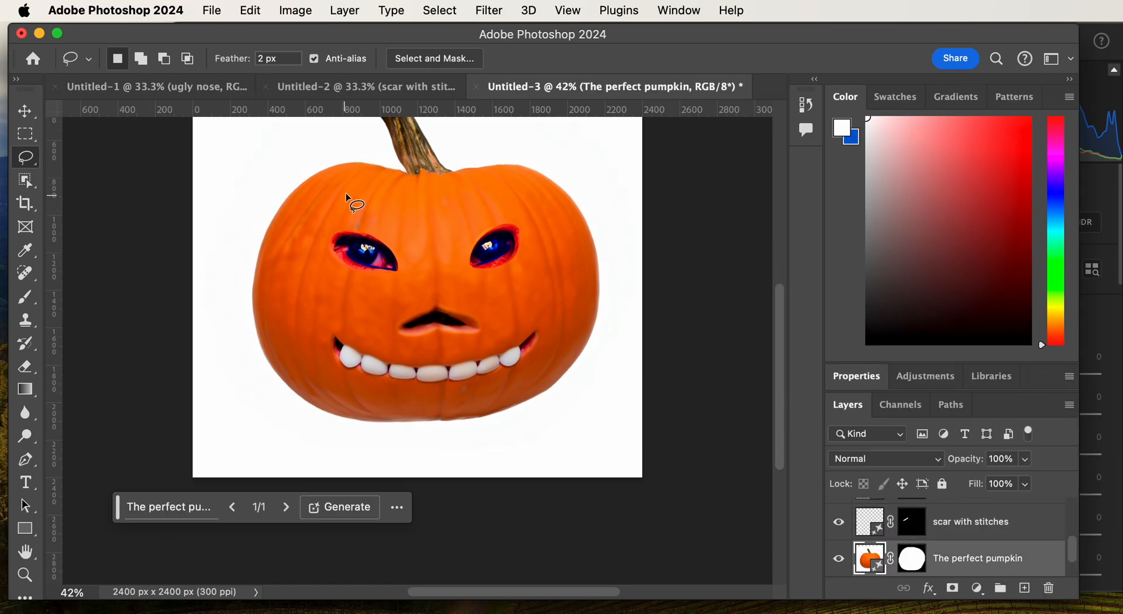
pyautogui.moveTo(353, 181); pyautogui.dragTo(346, 182)
pyautogui.moveTo(296, 208)
pyautogui.mouseDown()
pyautogui.moveTo(270, 246)
pyautogui.moveTo(363, 181)
pyautogui.mouseUp()
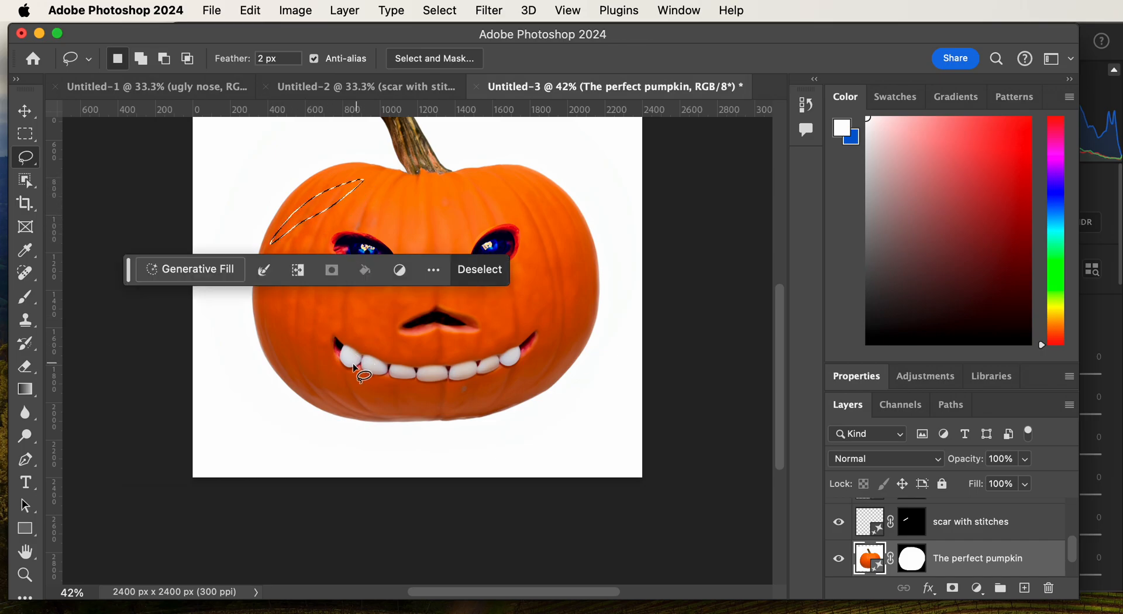
pyautogui.click(203, 274)
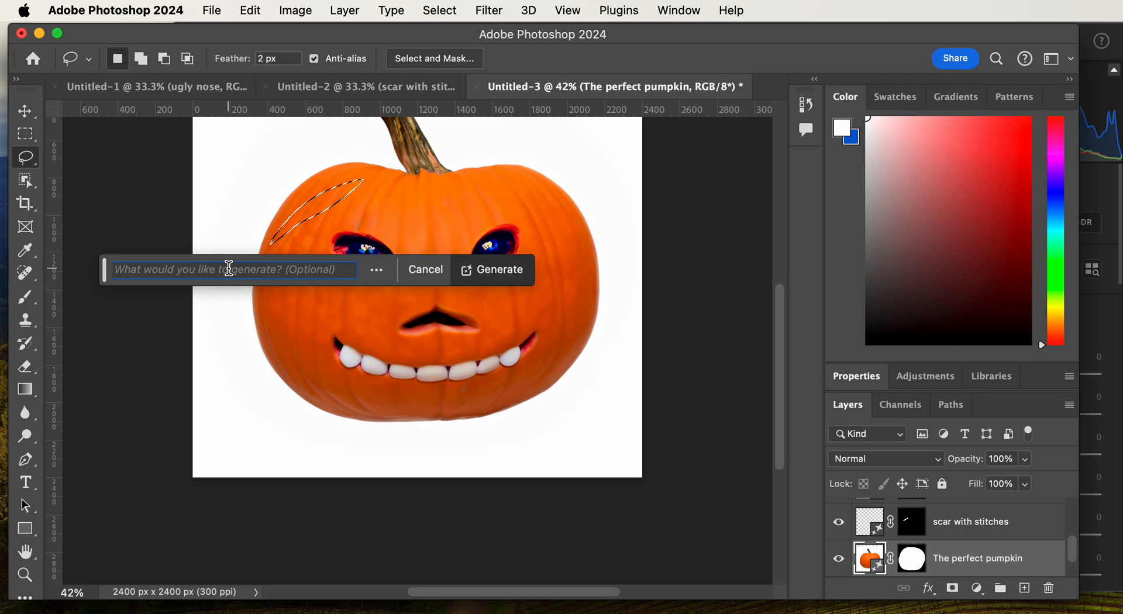
pyautogui.write('s')
pyautogui.write('wi')
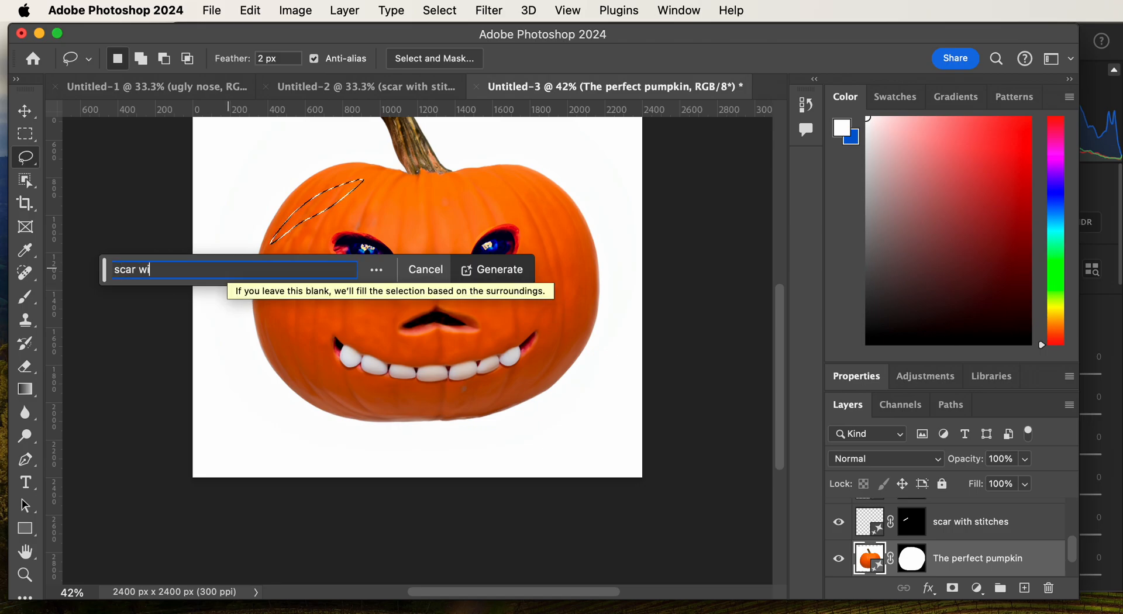
pyautogui.write('th stitches')
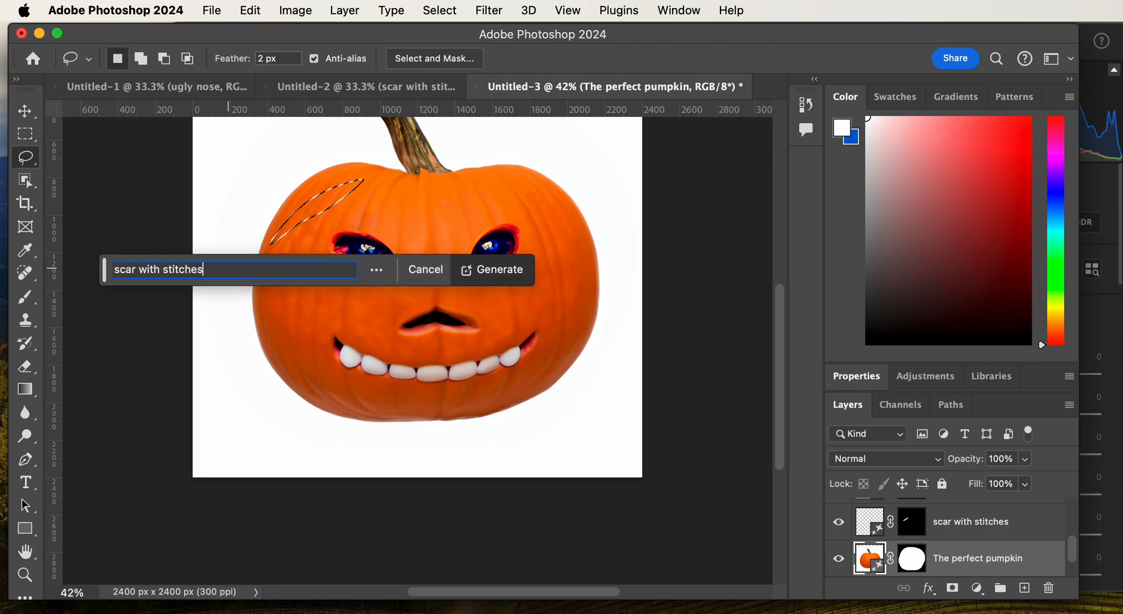
pyautogui.press('Return')
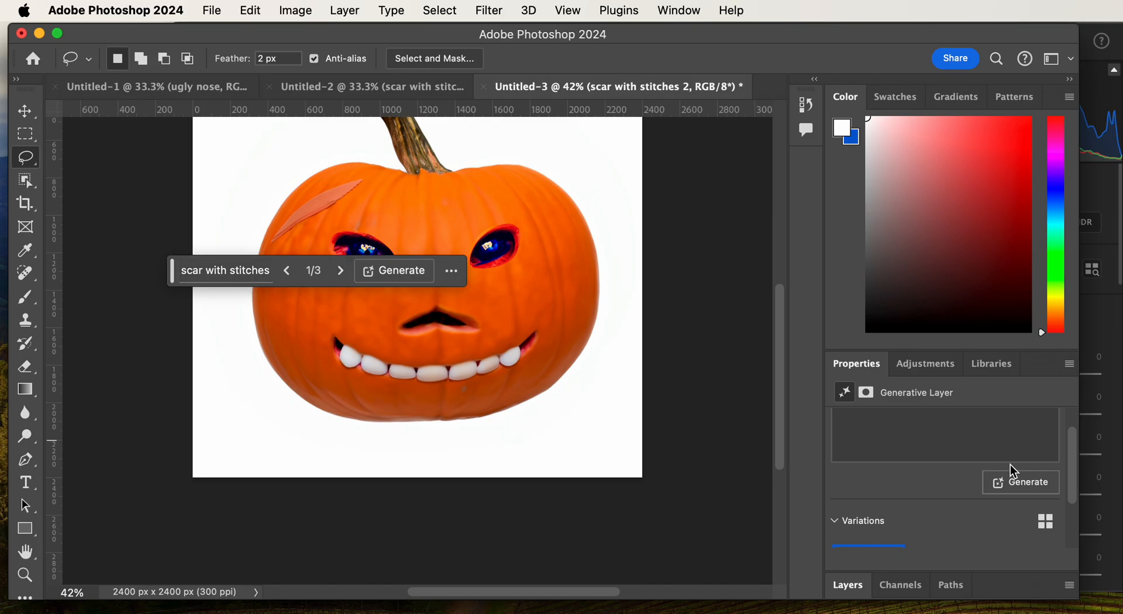
# Preview the new scar variations in the wider area and delete all of them
pyautogui.click(934, 529)
pyautogui.click(1002, 511)
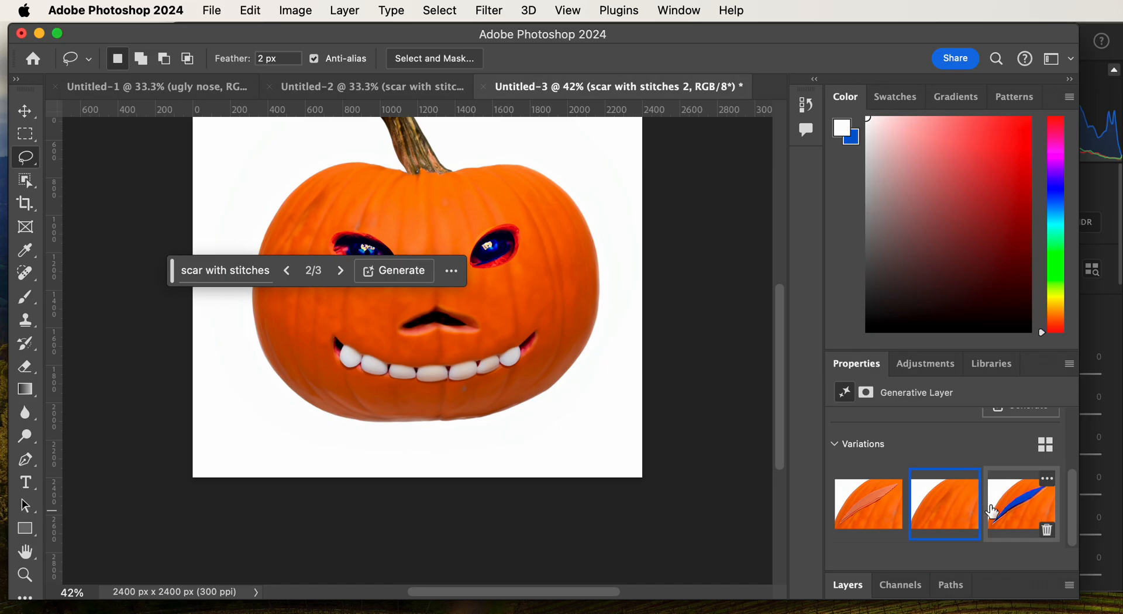
pyautogui.click(855, 515)
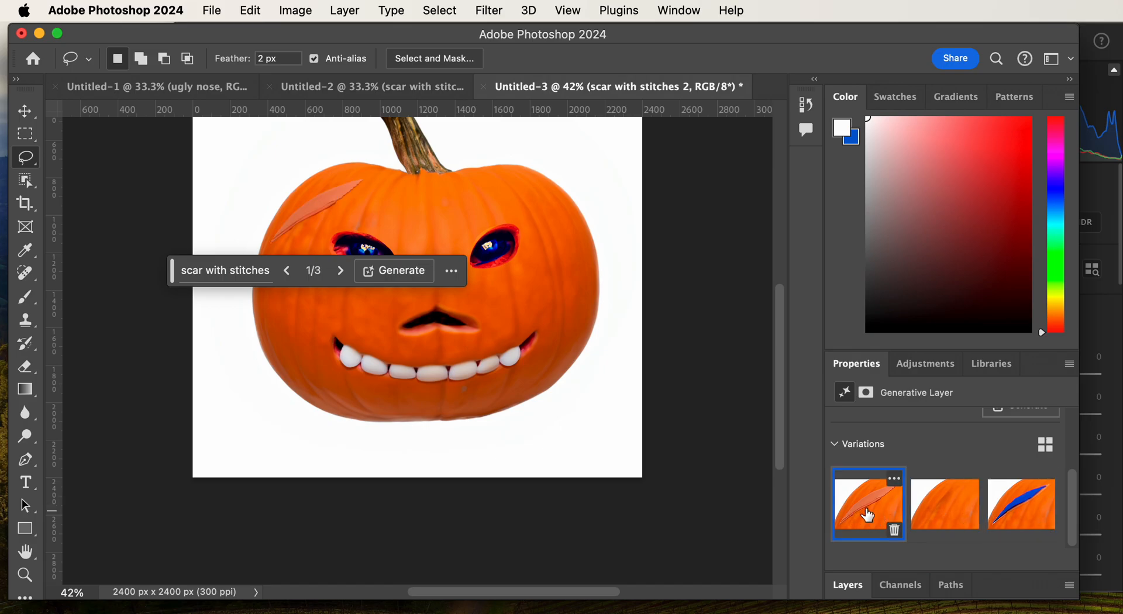
pyautogui.click(894, 530)
pyautogui.click(973, 533)
pyautogui.click(895, 532)
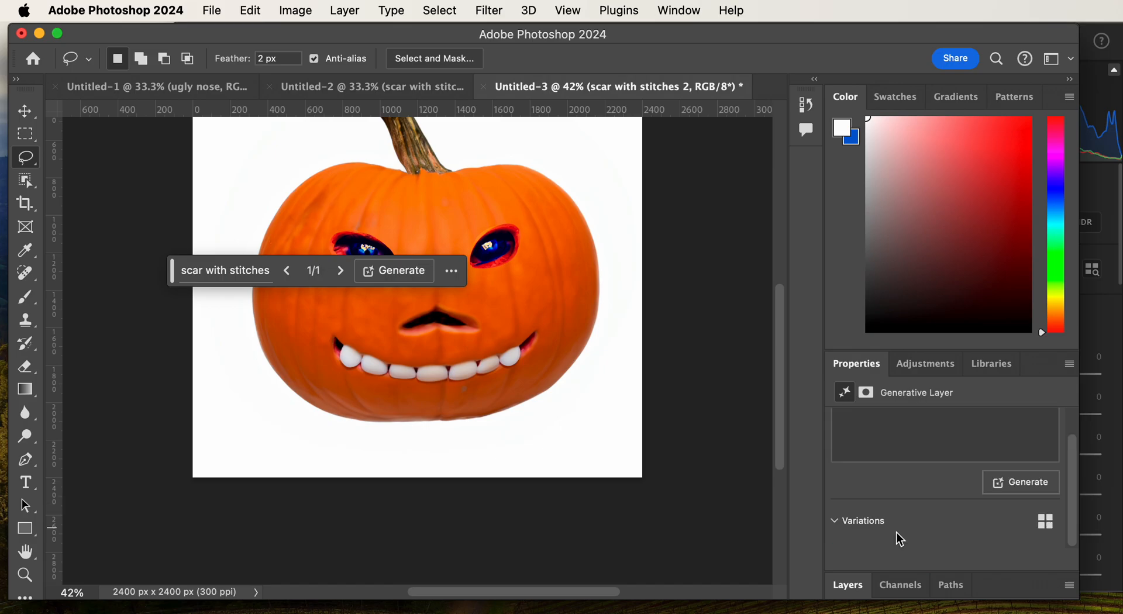
# Enlarge the layer list, delete the empty "scar with stitches 2" layer, and select the "scar with stitches" layer
pyautogui.scroll(3, 684, 354)
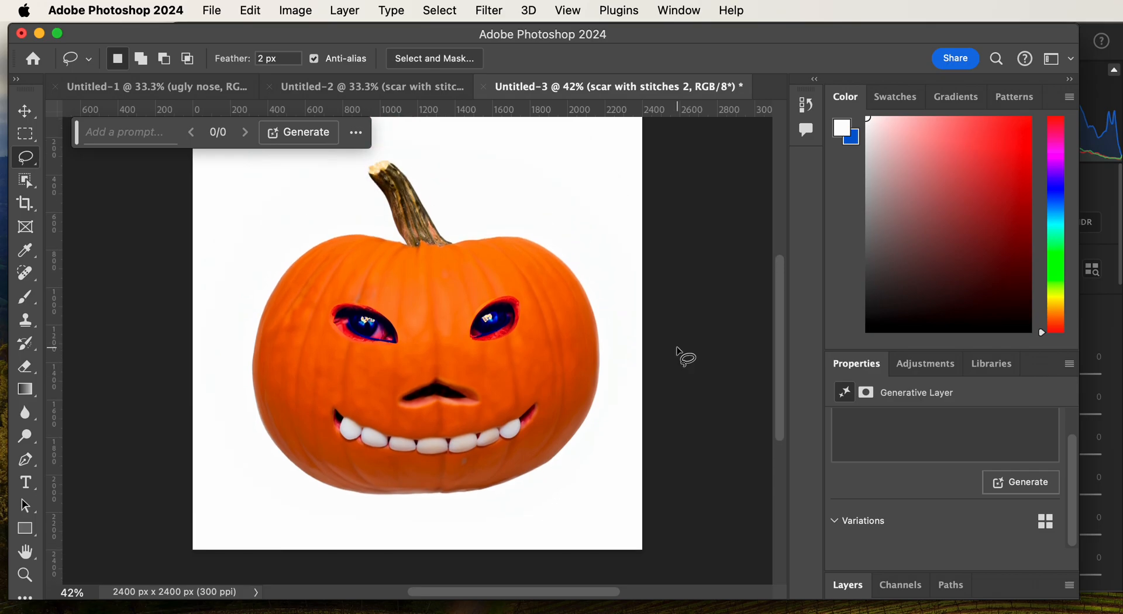
pyautogui.click(855, 592)
pyautogui.moveTo(939, 365); pyautogui.dragTo(936, 205)
pyautogui.scroll(1, 956, 472)
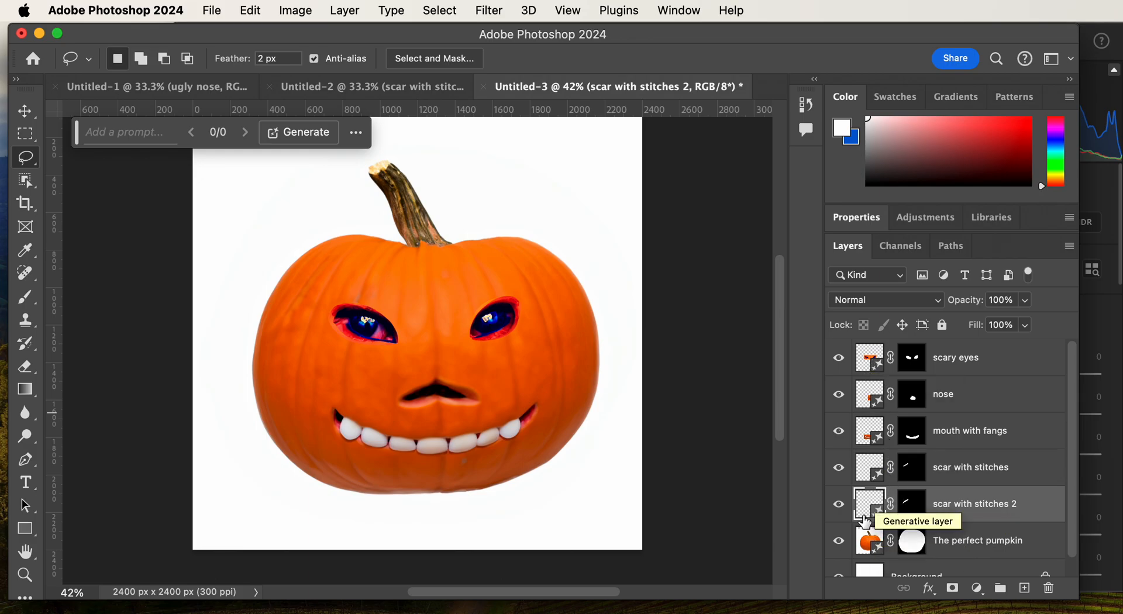
pyautogui.click(1049, 587)
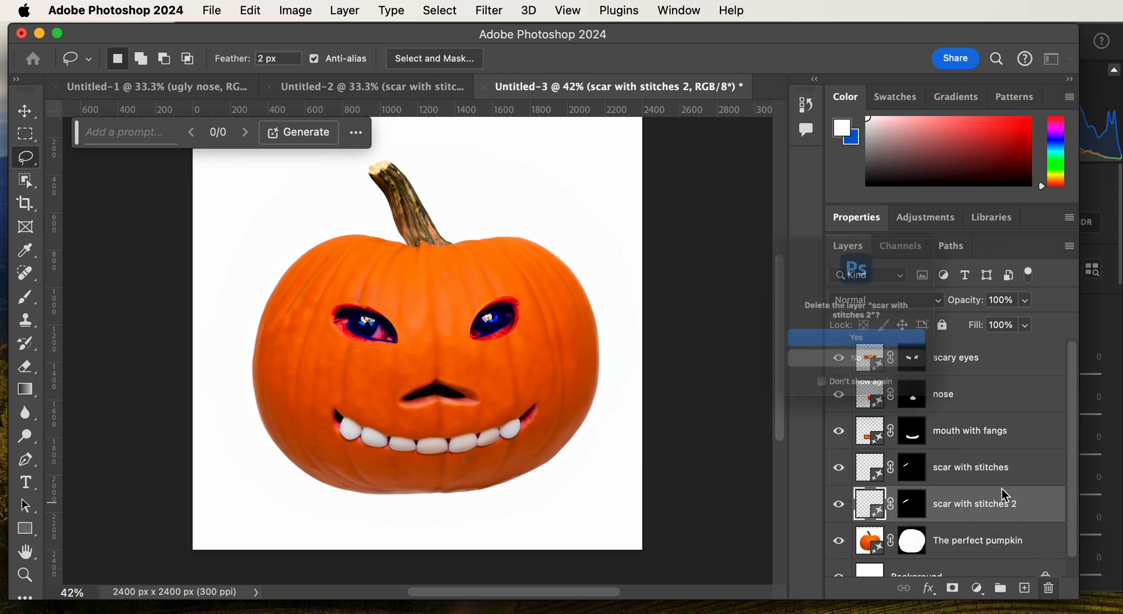
pyautogui.click(910, 353)
pyautogui.click(1001, 468)
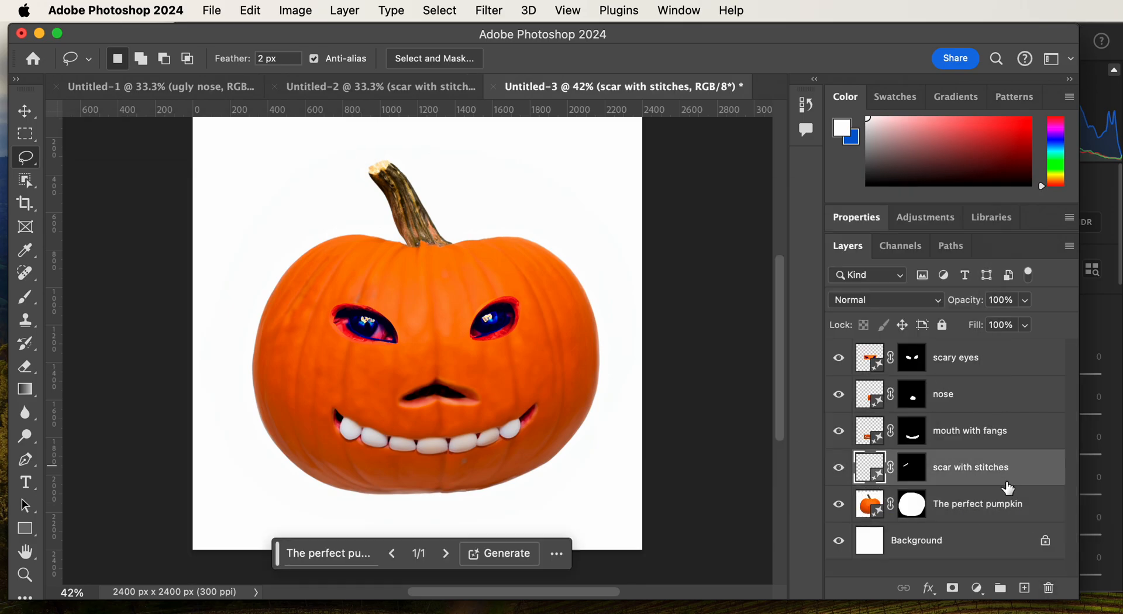
# Delete the "scar with stitches" layer, and select the "scary eyes" layer with its contextual task bar moved below the pumpkin's face
pyautogui.click(1048, 590)
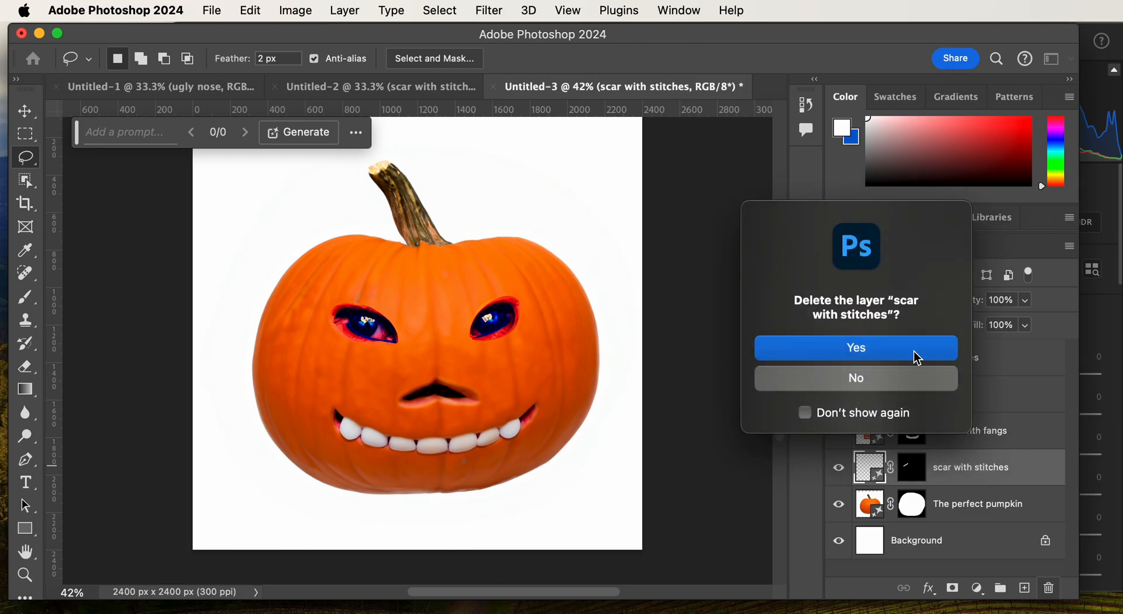
pyautogui.click(912, 352)
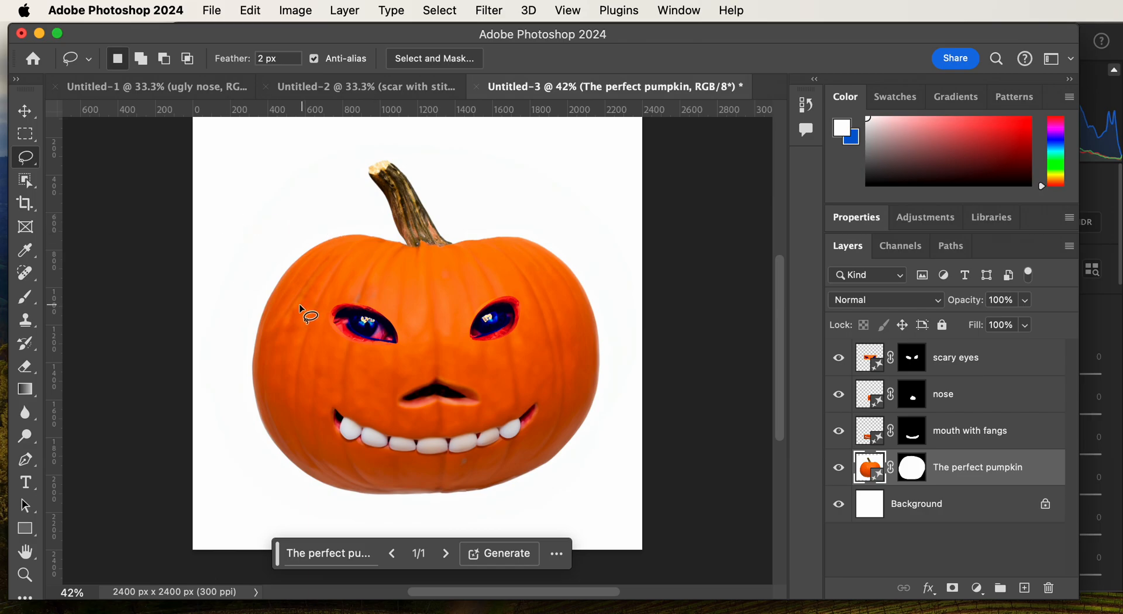
pyautogui.moveTo(1003, 366)
pyautogui.mouseDown()
pyautogui.moveTo(1001, 484)
pyautogui.moveTo(1000, 355)
pyautogui.mouseUp()
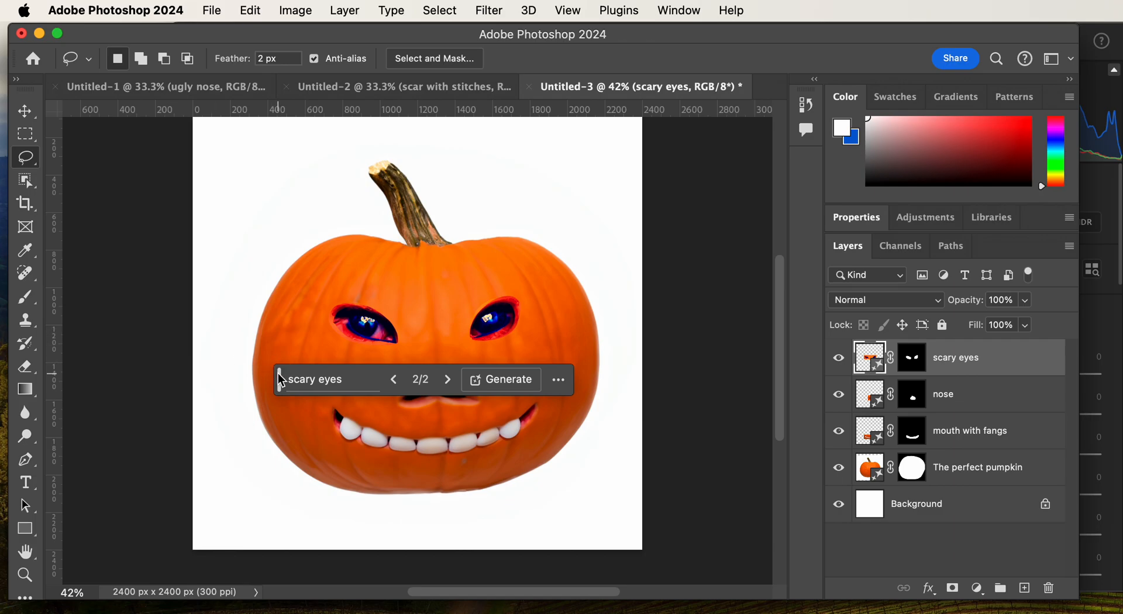
pyautogui.moveTo(279, 374); pyautogui.dragTo(273, 423)
pyautogui.moveTo(270, 462); pyautogui.dragTo(246, 531)
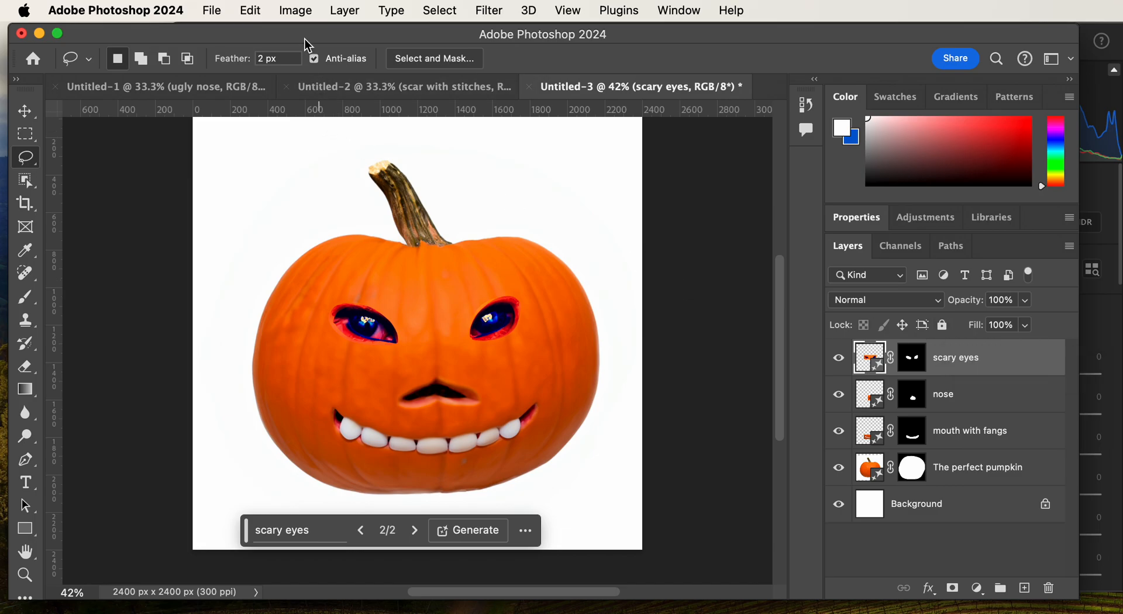
# Start saving a copy of the pumpkin document in JPEG format
pyautogui.click(219, 14)
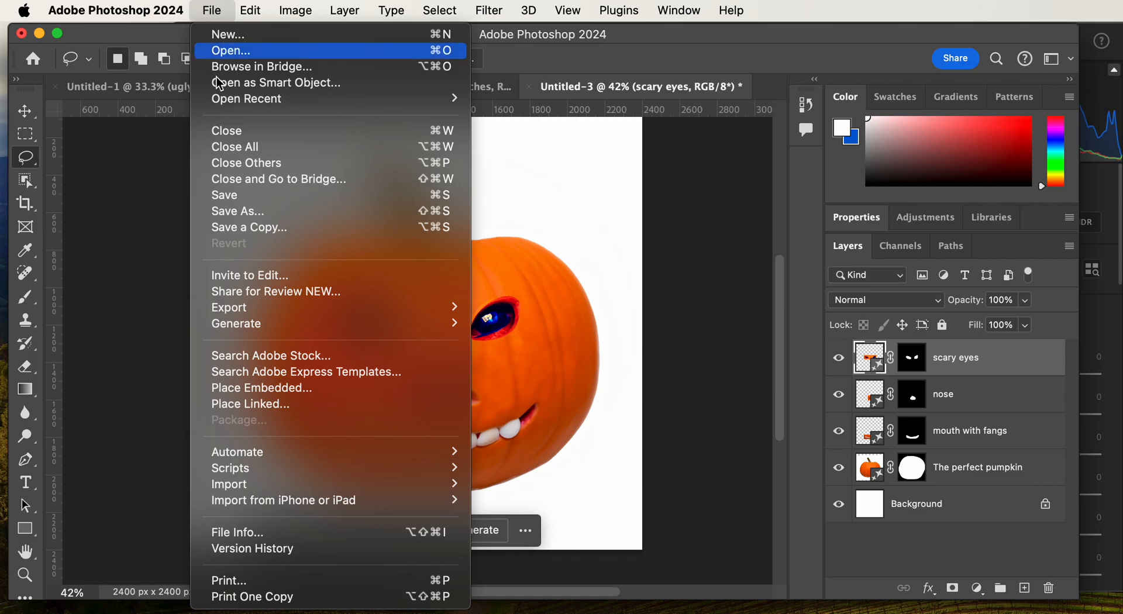
pyautogui.click(262, 227)
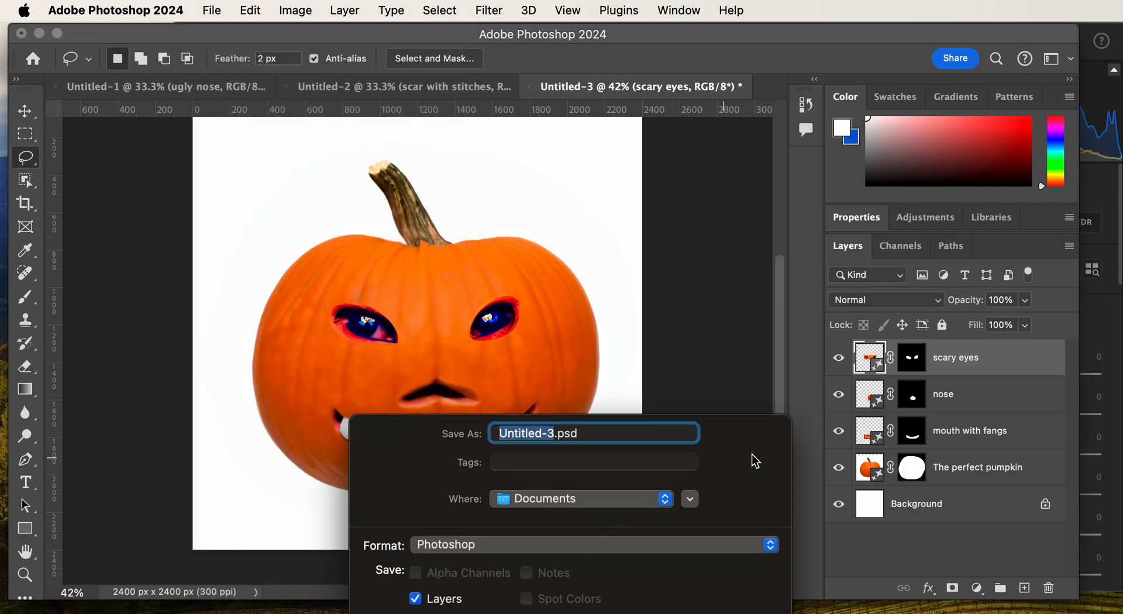
pyautogui.click(694, 321)
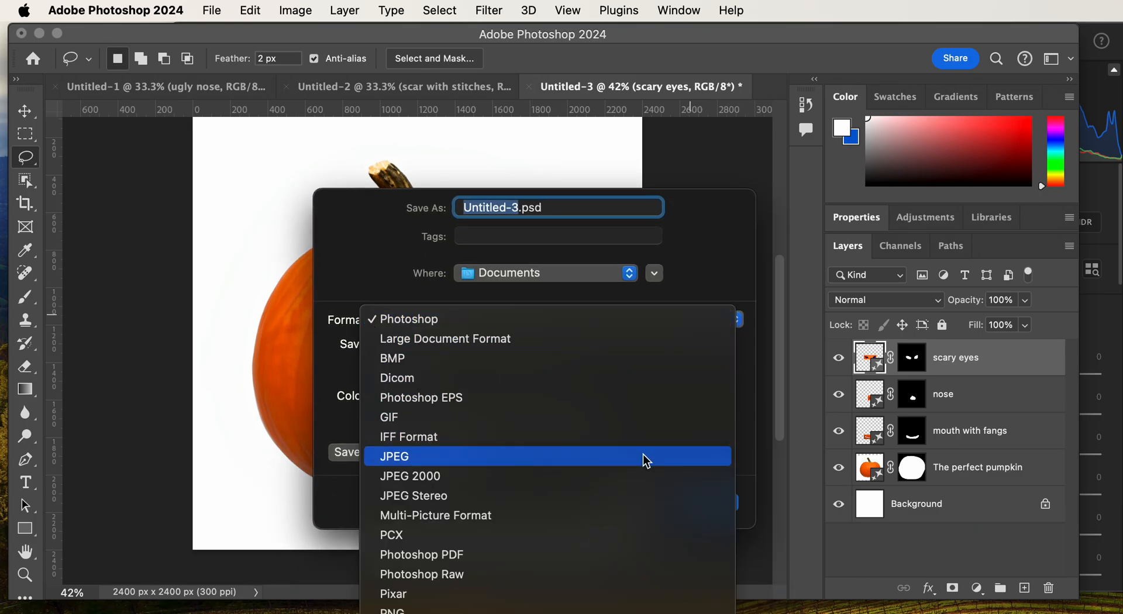
pyautogui.click(646, 462)
pyautogui.click(582, 273)
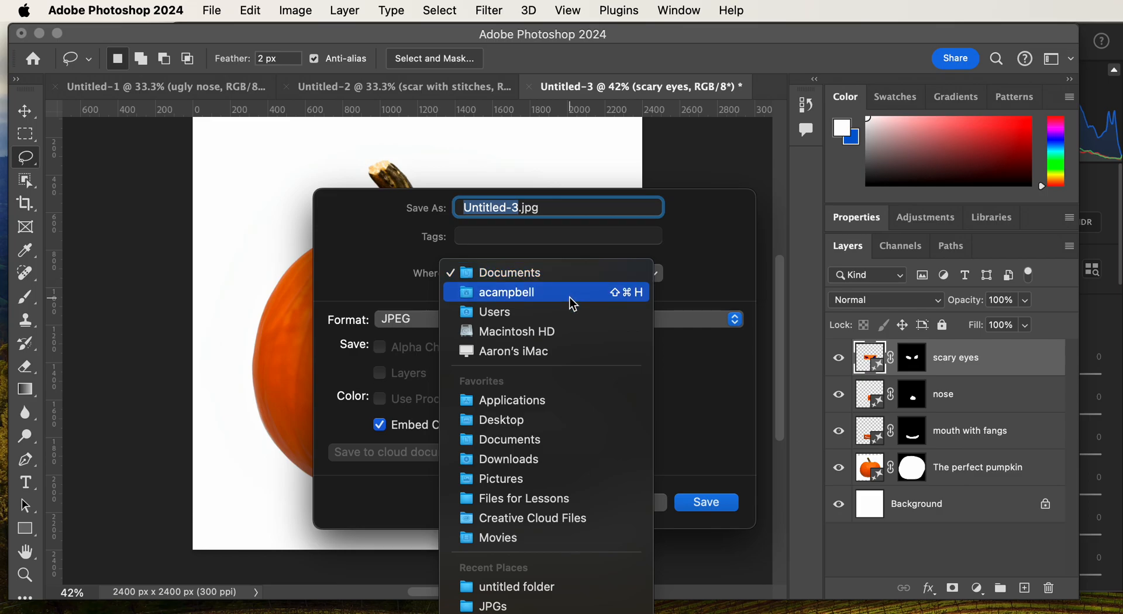
pyautogui.click(577, 279)
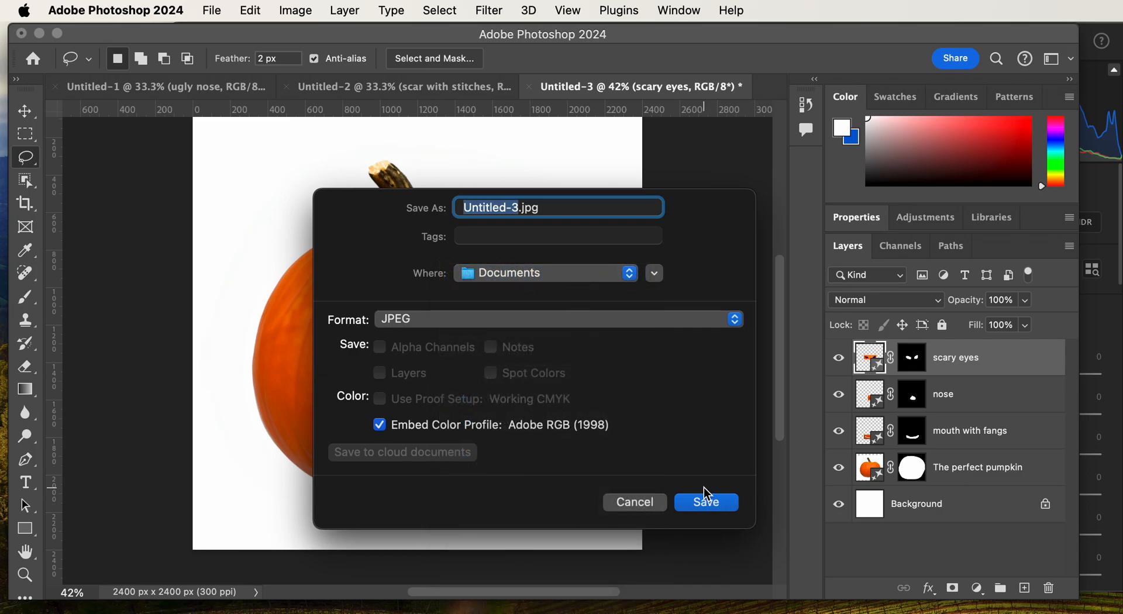
# Save the copy as Pumpkin.jpg in the user's home folder, accepting quality 12 (Maximum) and the Baseline ("Standard") format
pyautogui.write('Pumpkin')
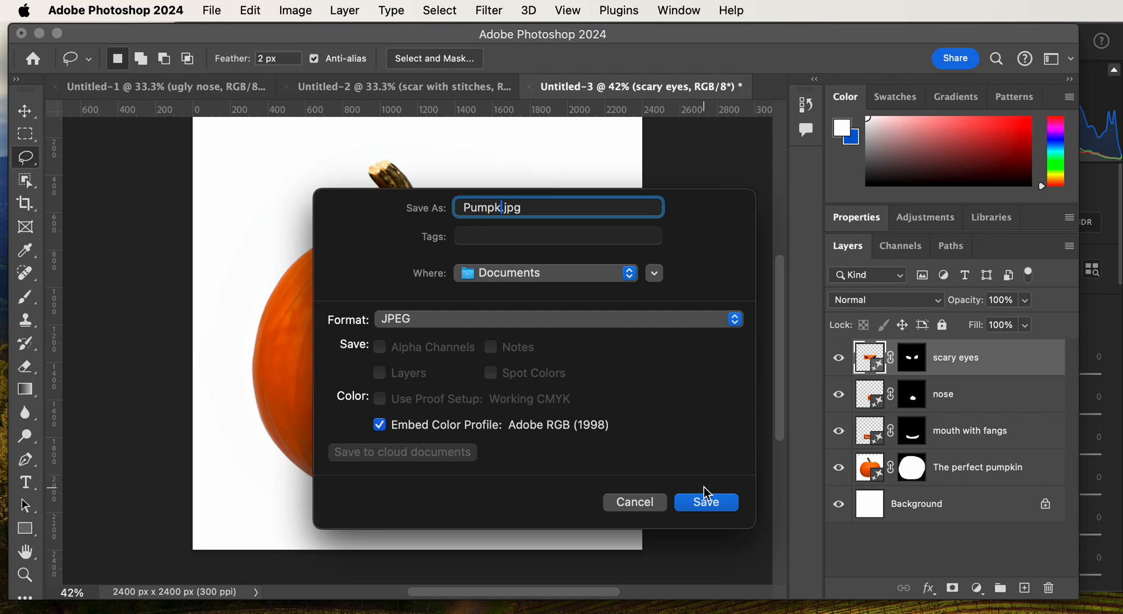
pyautogui.click(573, 275)
pyautogui.click(569, 296)
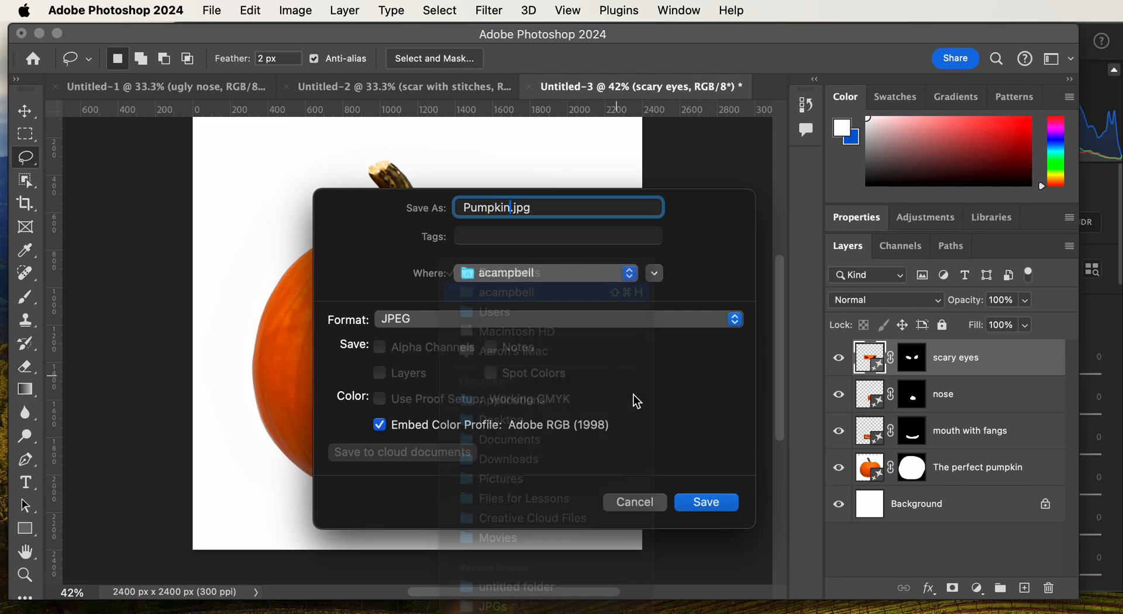
pyautogui.click(707, 504)
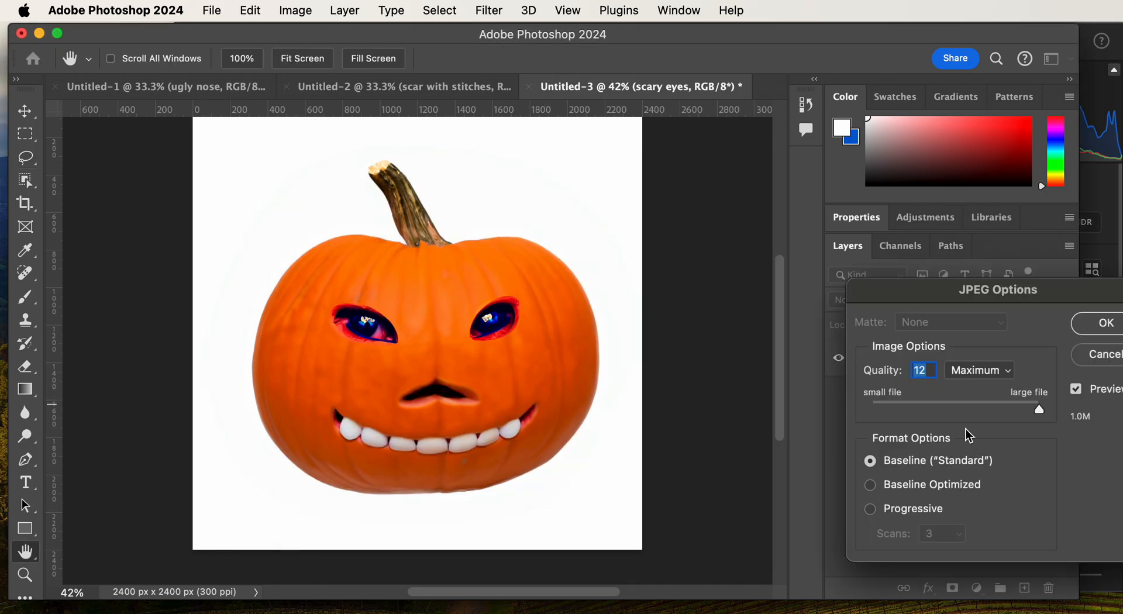
pyautogui.moveTo(979, 297); pyautogui.dragTo(685, 265)
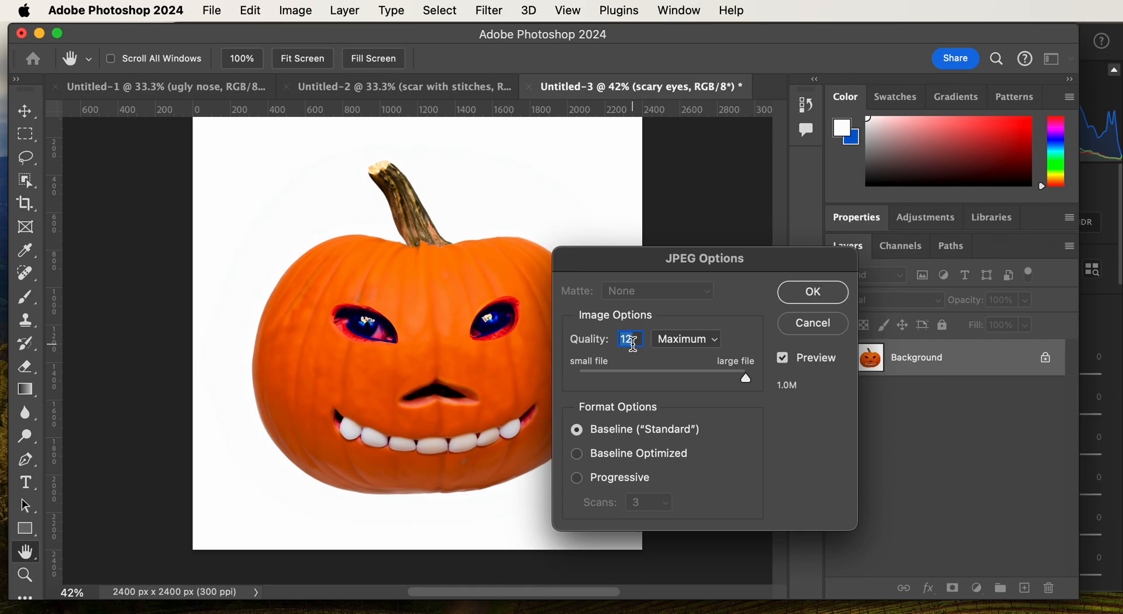
pyautogui.click(821, 303)
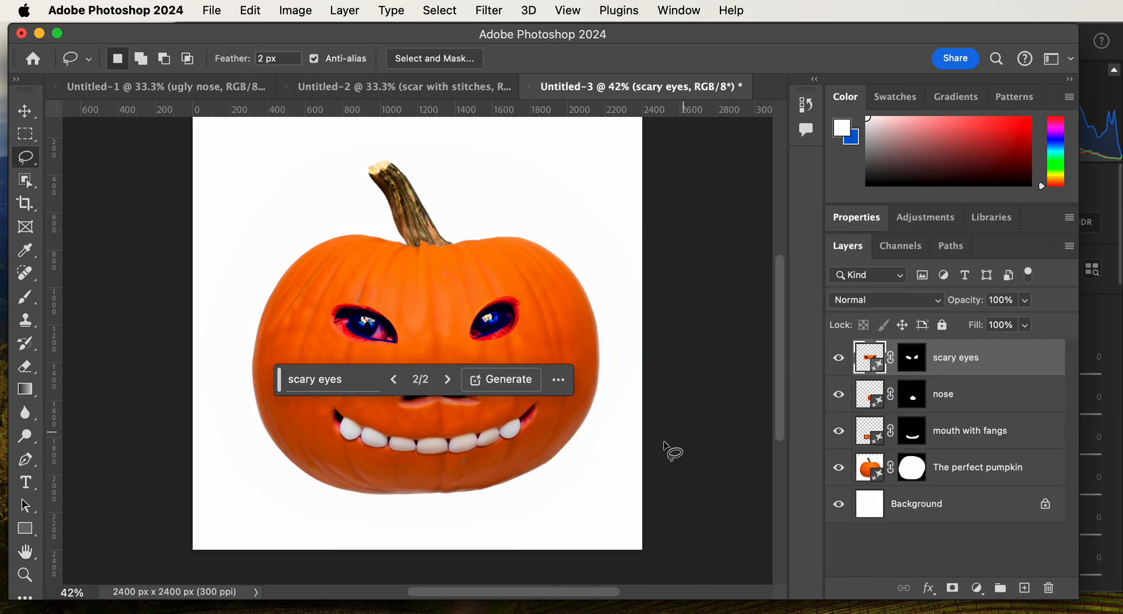
# Move the task bar off the pumpkin's face, view the Untitled-2 document, and look through the history of Untitled-1
pyautogui.moveTo(271, 375); pyautogui.dragTo(174, 507)
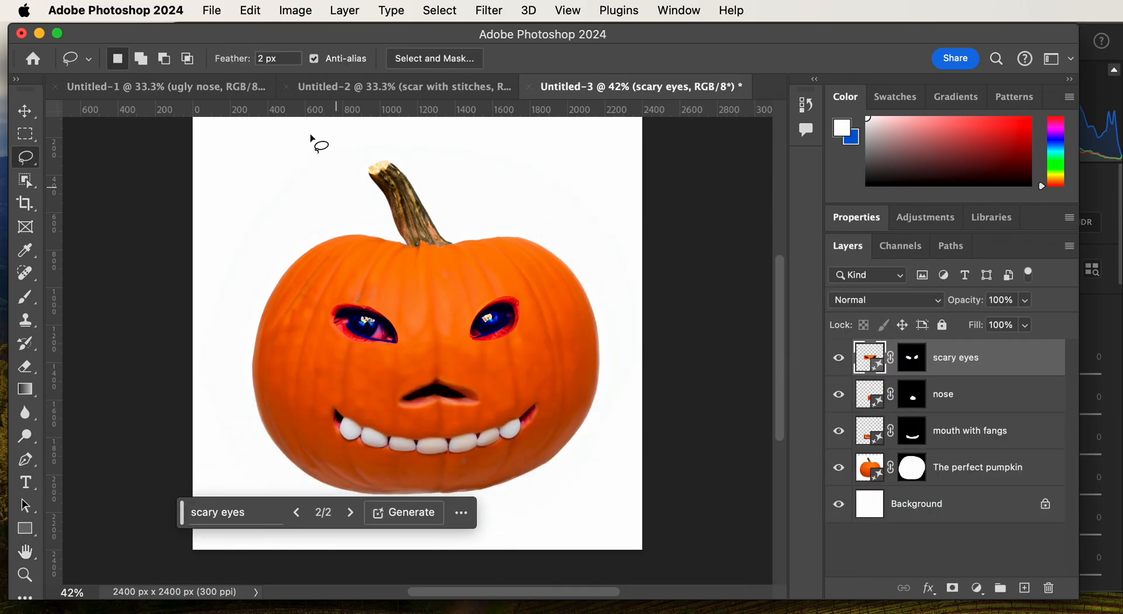
pyautogui.click(380, 87)
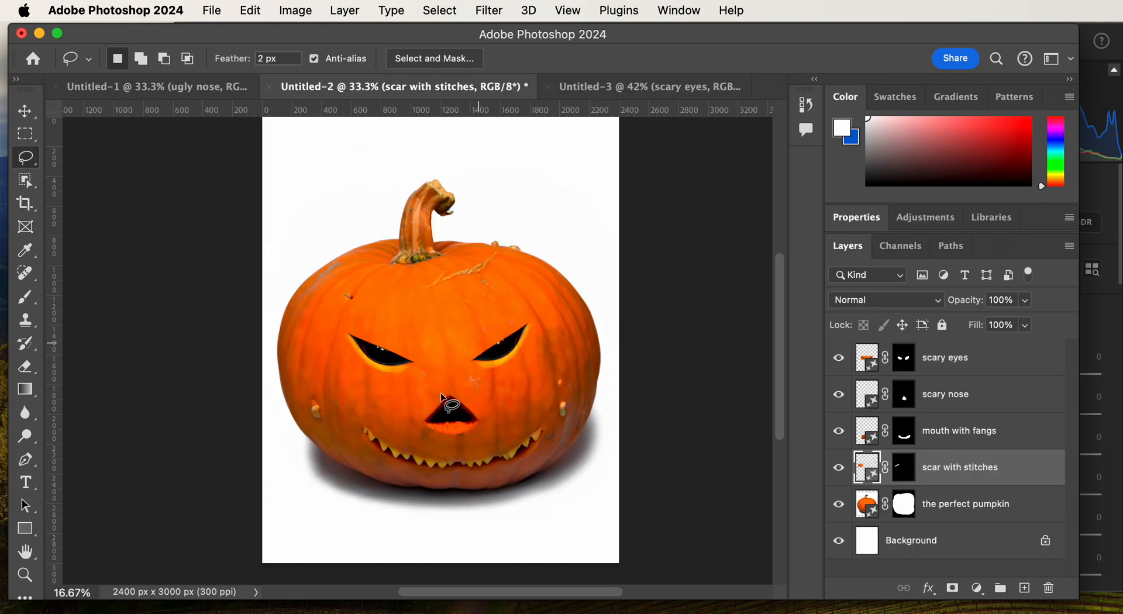
pyautogui.click(217, 93)
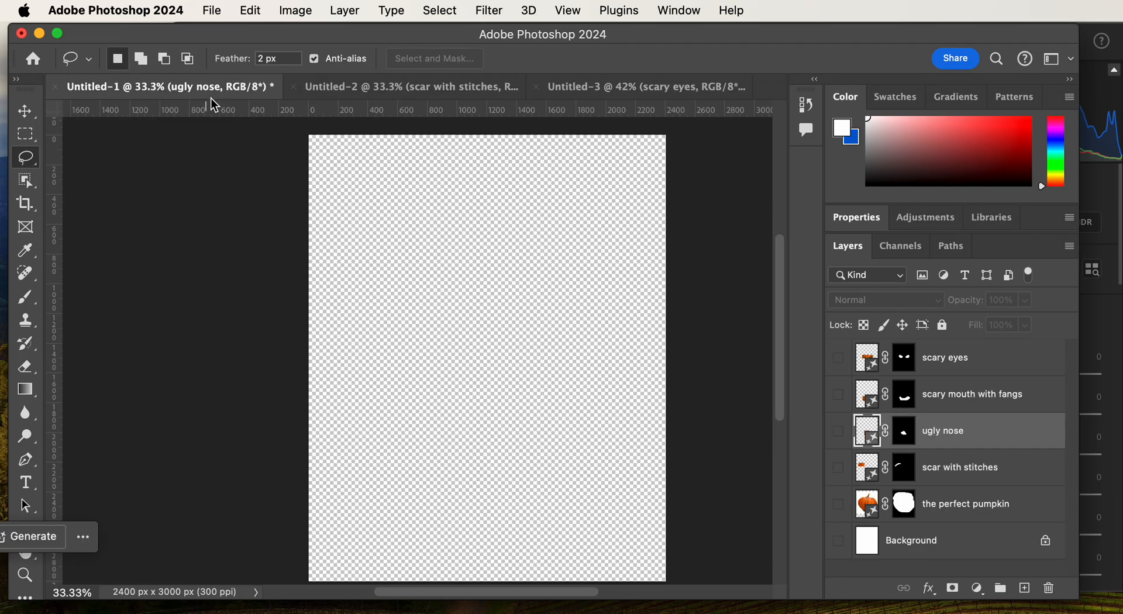
pyautogui.click(802, 103)
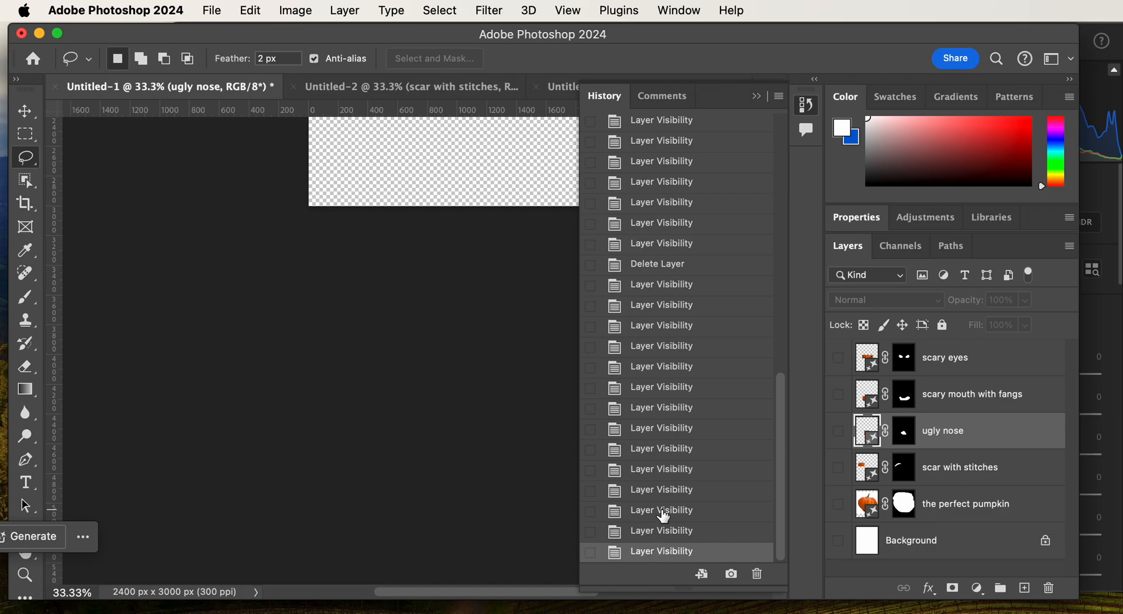
pyautogui.scroll(5, 658, 526)
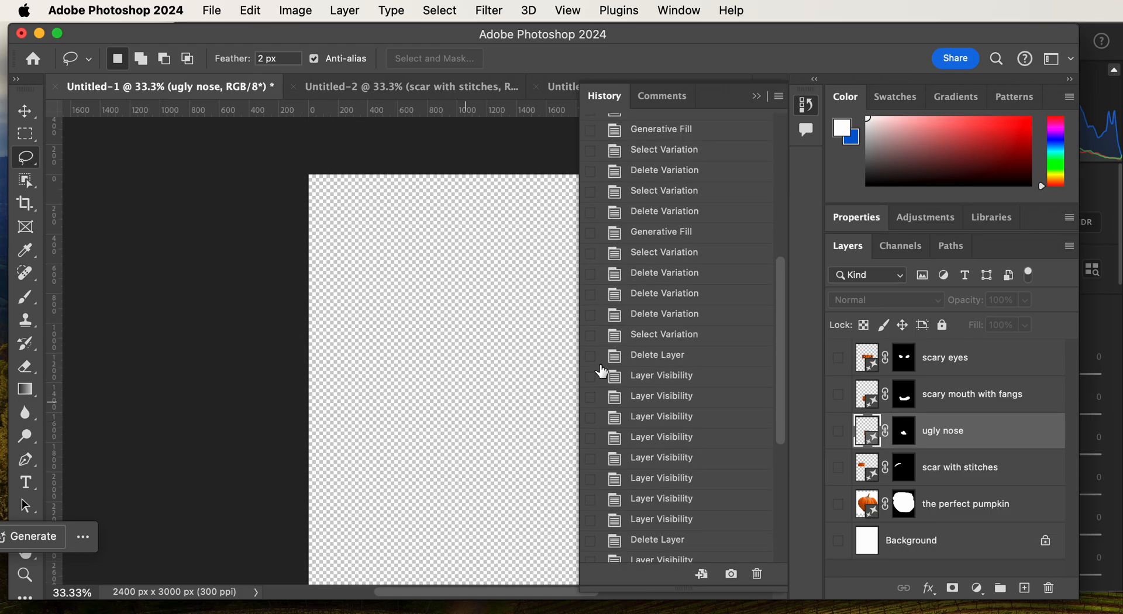
# Make all six layers of Untitled-1 visible, from "scary eyes" down to Background, and return to the Untitled-3 document
pyautogui.click(838, 358)
pyautogui.click(838, 394)
pyautogui.click(838, 431)
pyautogui.click(837, 448)
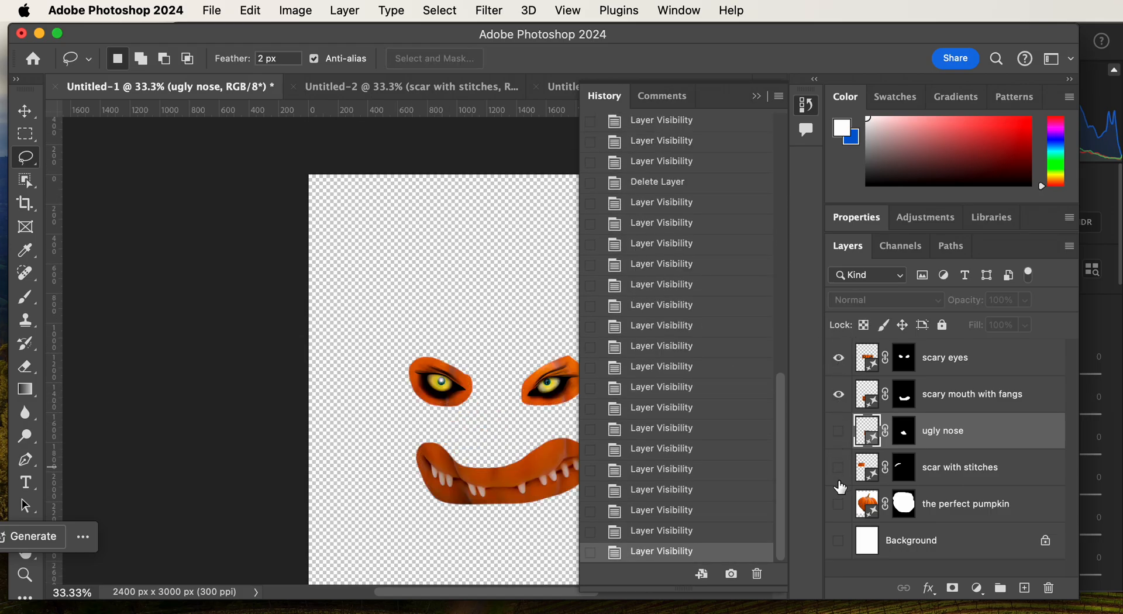
pyautogui.click(838, 467)
pyautogui.click(838, 431)
pyautogui.click(838, 505)
pyautogui.click(839, 540)
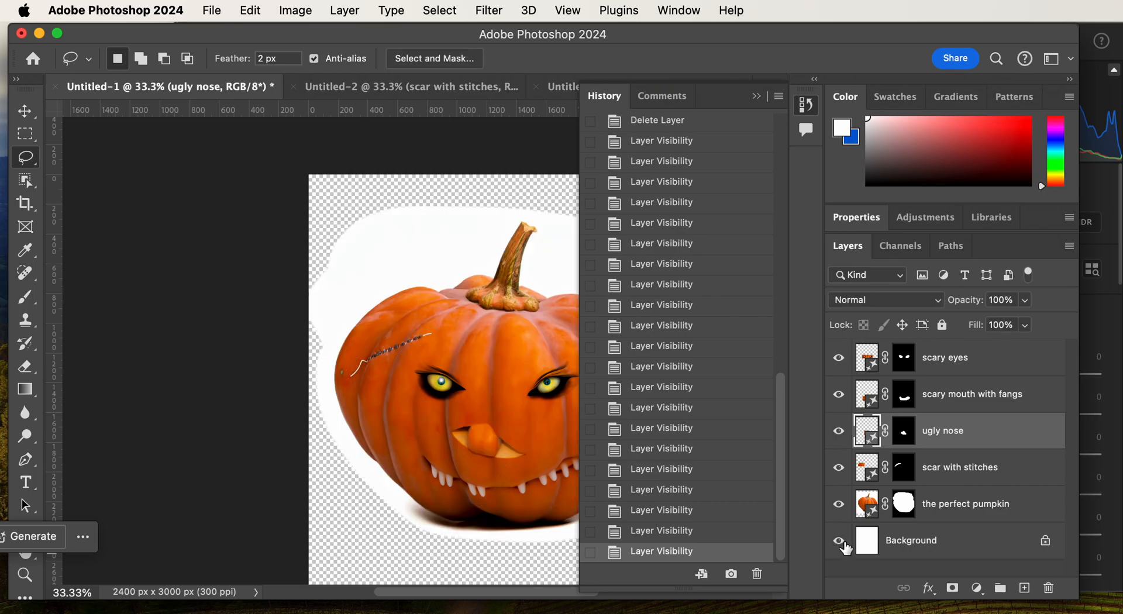
pyautogui.click(756, 96)
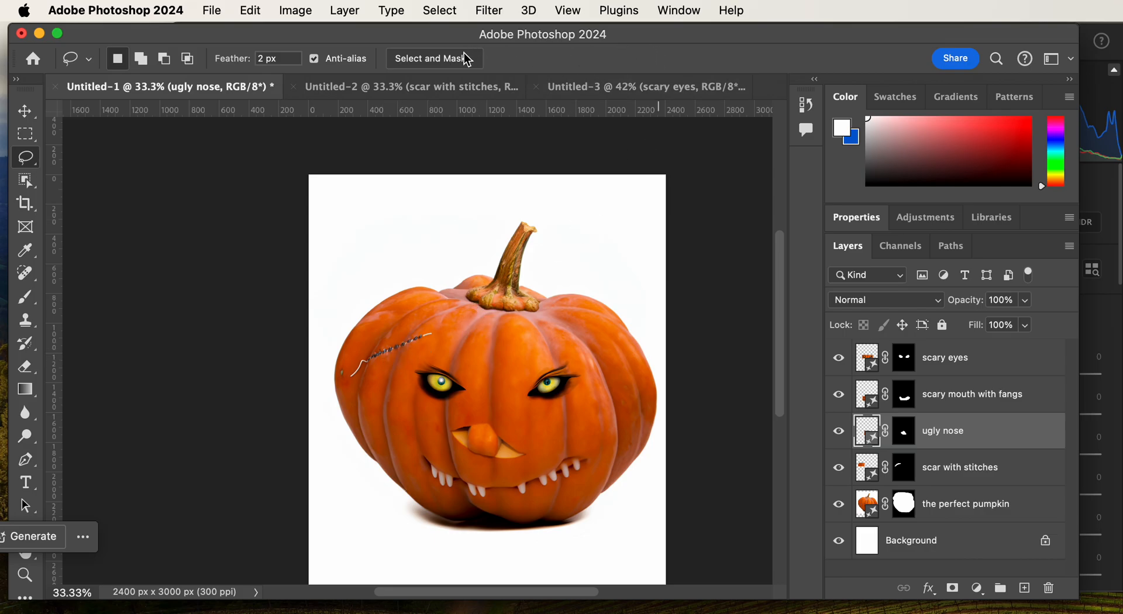
pyautogui.click(648, 89)
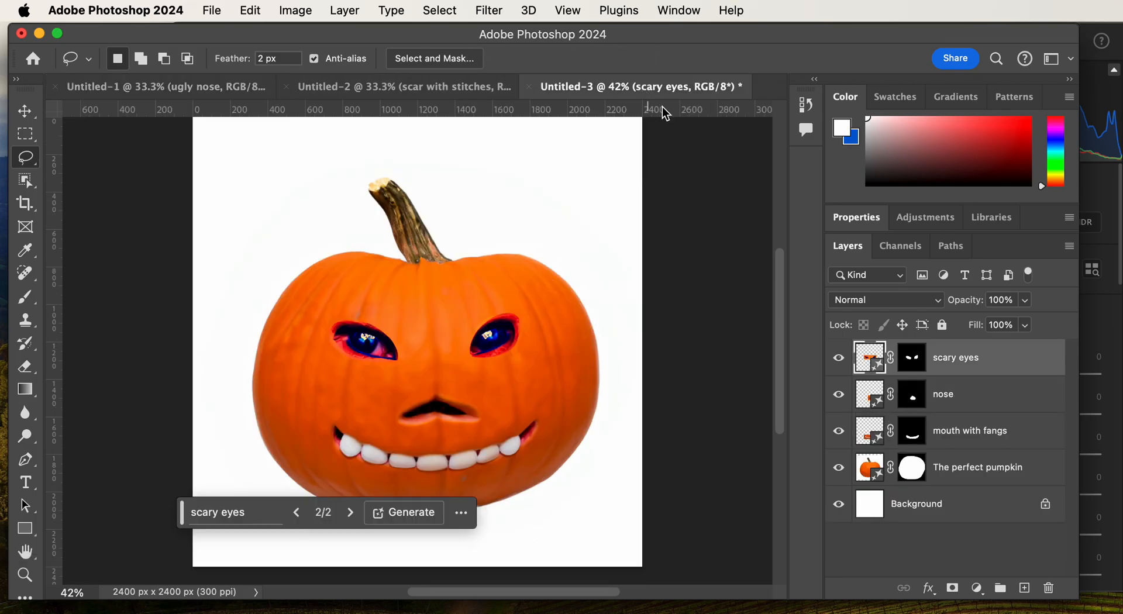